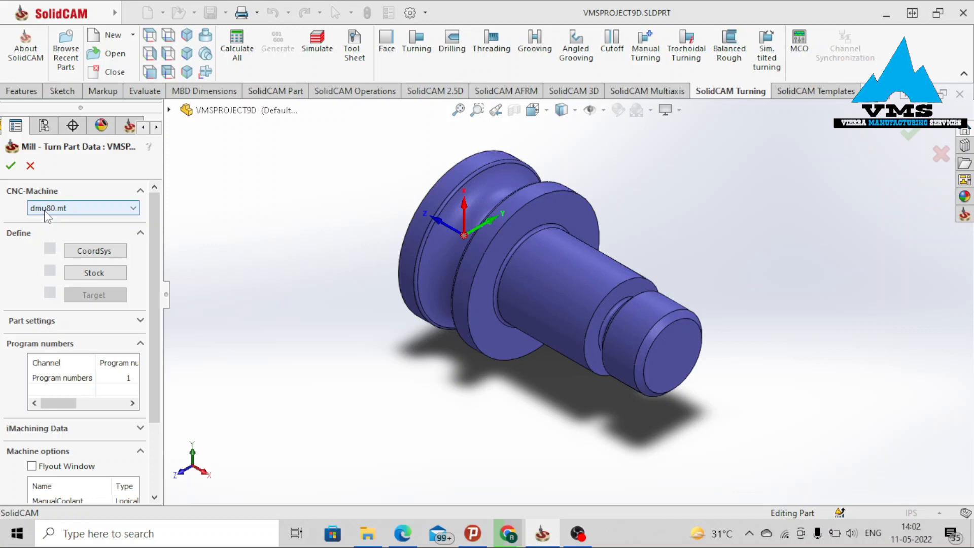
# Set the CNC machine of the mill-turn part to integrex200-IV.
pyautogui.moveTo(445, 265); pyautogui.dragTo(307, 282, button='middle')
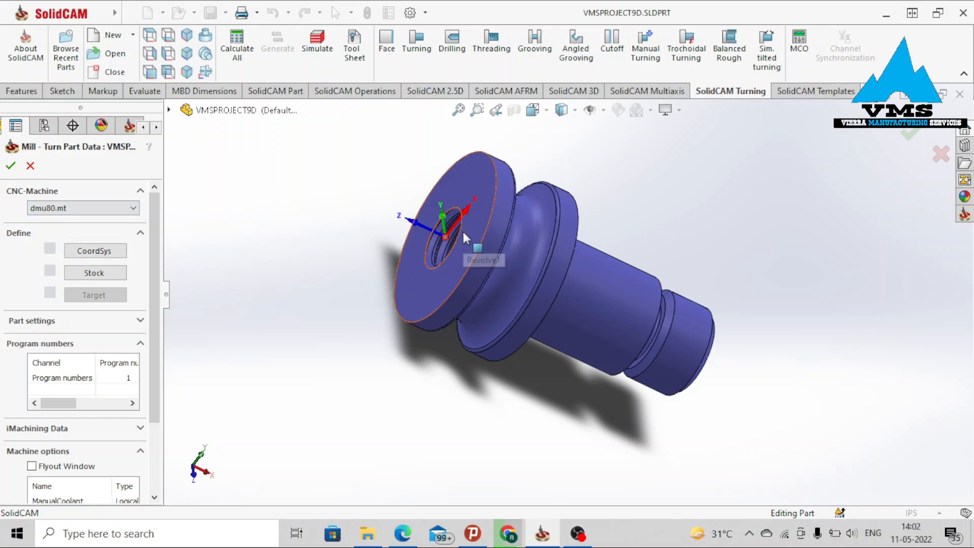
pyautogui.scroll(-2, 464, 232)
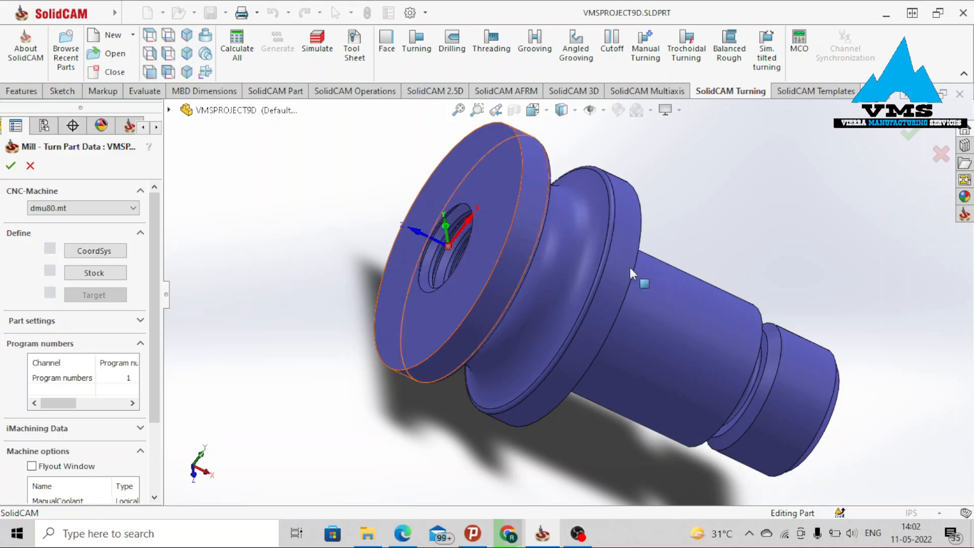
pyautogui.moveTo(672, 292); pyautogui.dragTo(539, 231, button='middle')
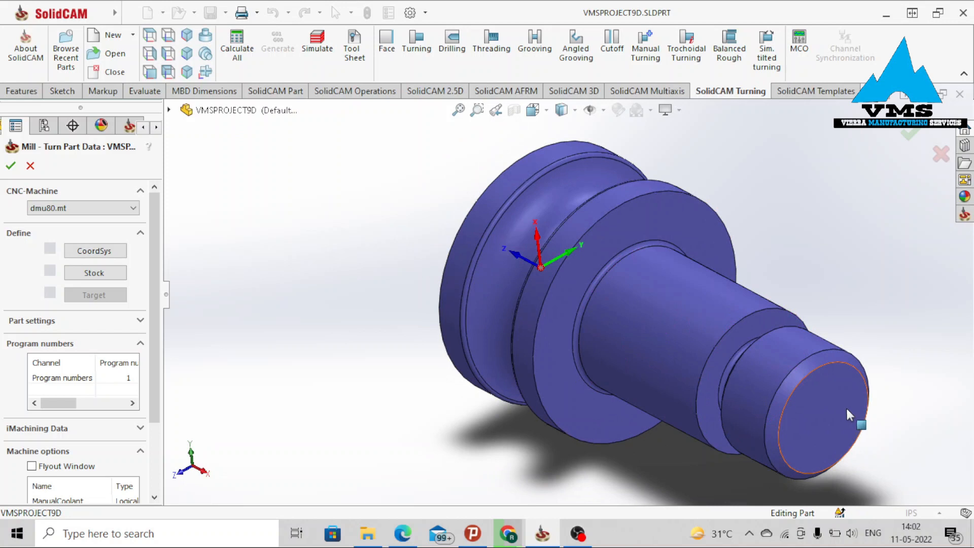
pyautogui.click(89, 208)
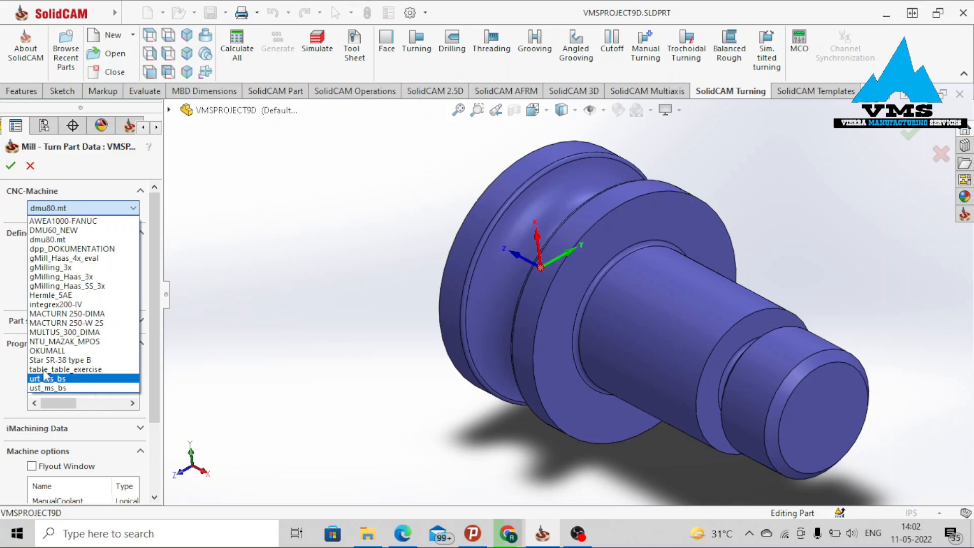
pyautogui.click(44, 306)
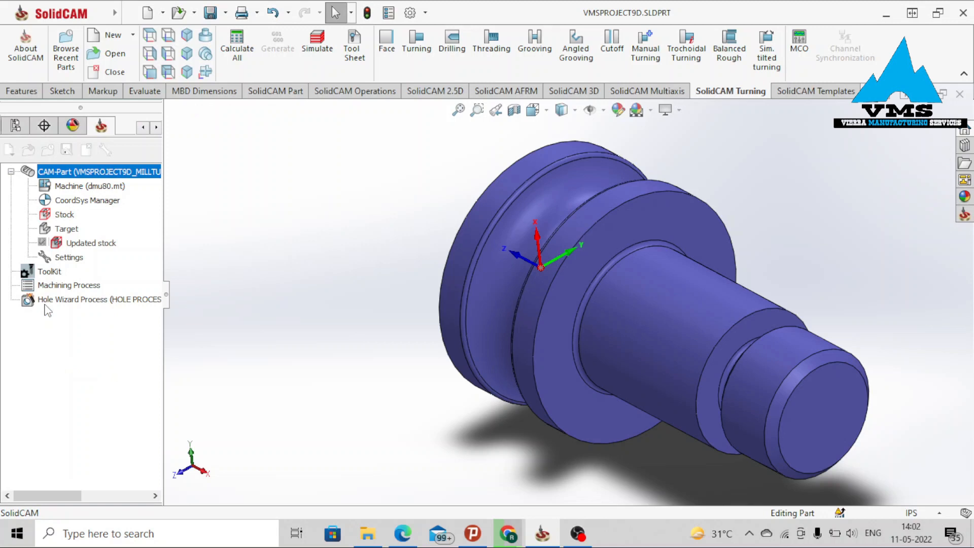
# Define the machine coordinate system by selecting a revolved face beside the groove, with its origin at the center of the revolution face.
pyautogui.click(96, 251)
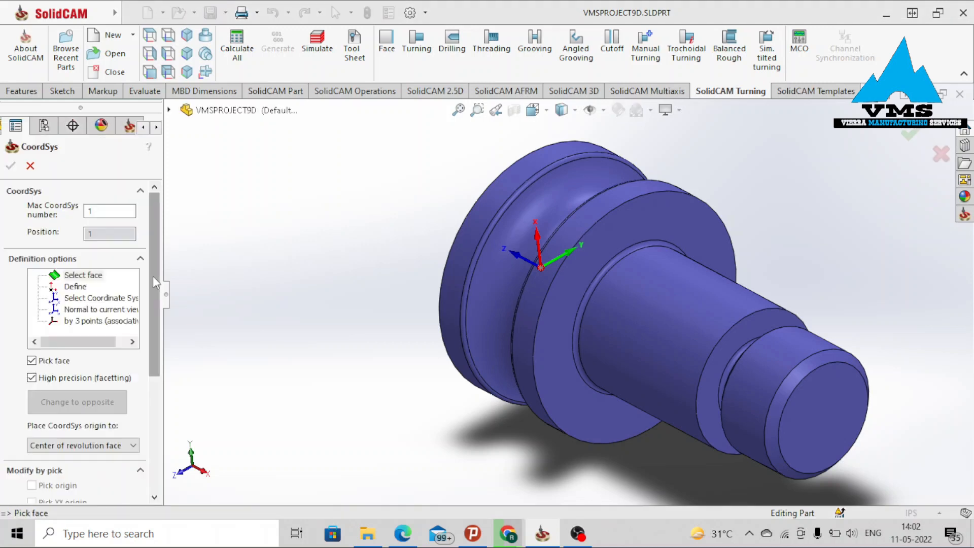
pyautogui.scroll(-1, 152, 282)
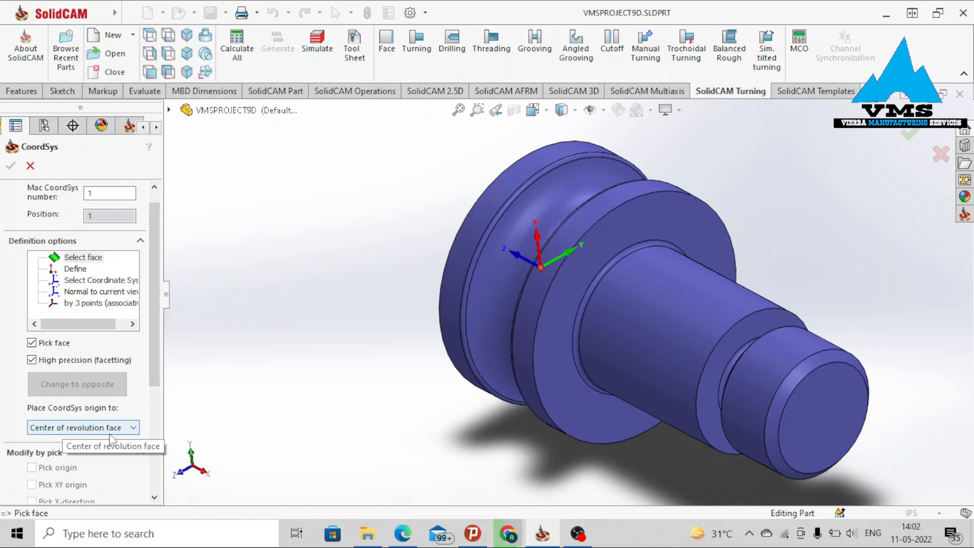
pyautogui.click(78, 259)
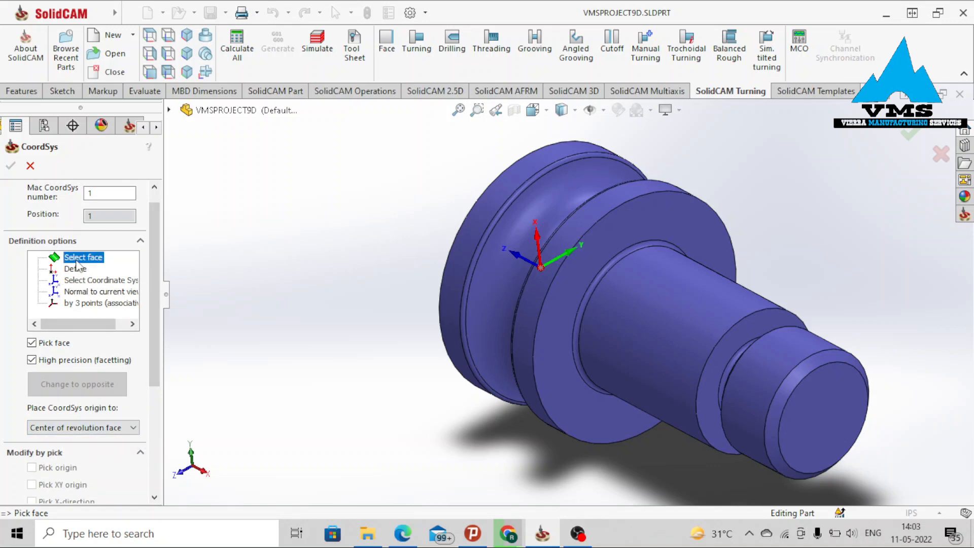
pyautogui.moveTo(494, 288); pyautogui.dragTo(466, 283, button='middle')
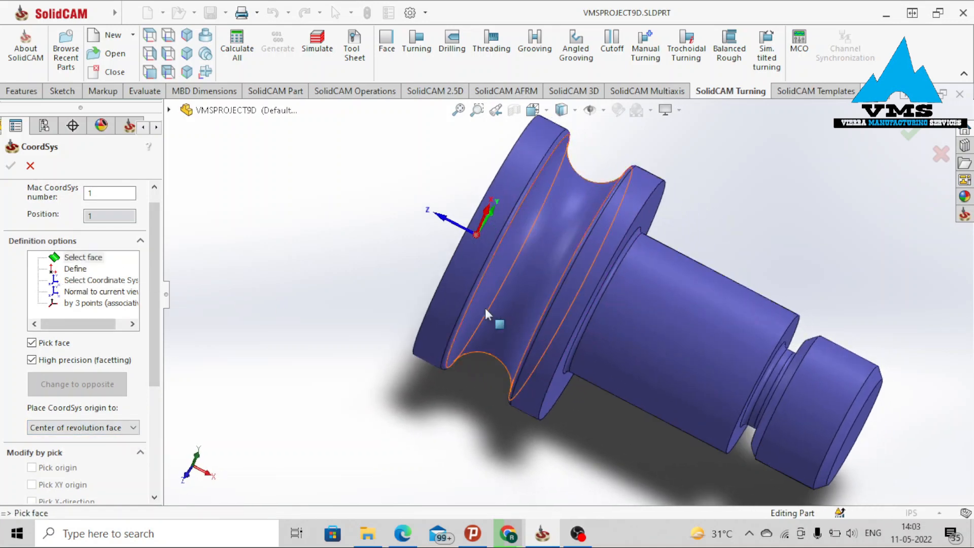
pyautogui.click(467, 283)
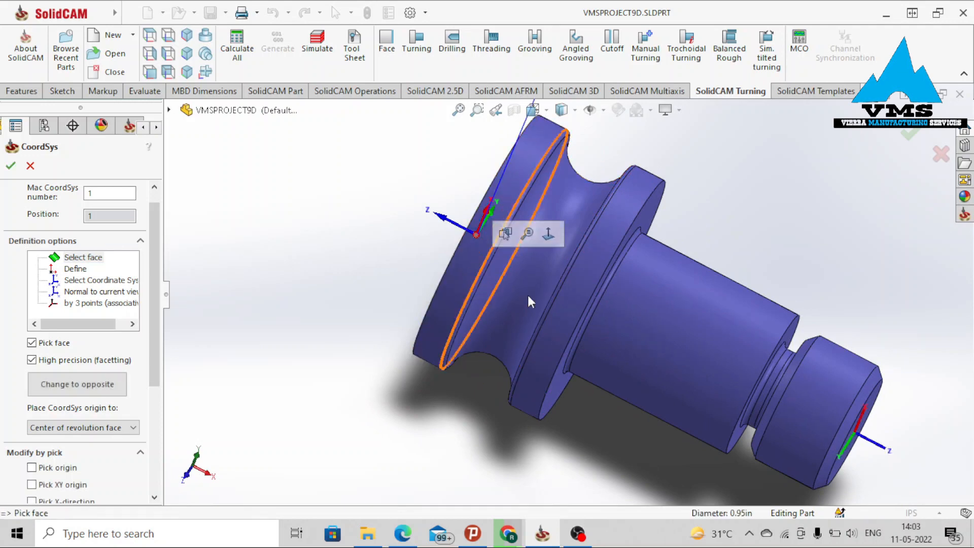
pyautogui.moveTo(528, 300); pyautogui.dragTo(494, 256, button='middle')
pyautogui.click(11, 166)
# Examine the MAC 1 and MAC 2 coordinate system positions and axis directions at both ends of the part.
pyautogui.click(94, 251)
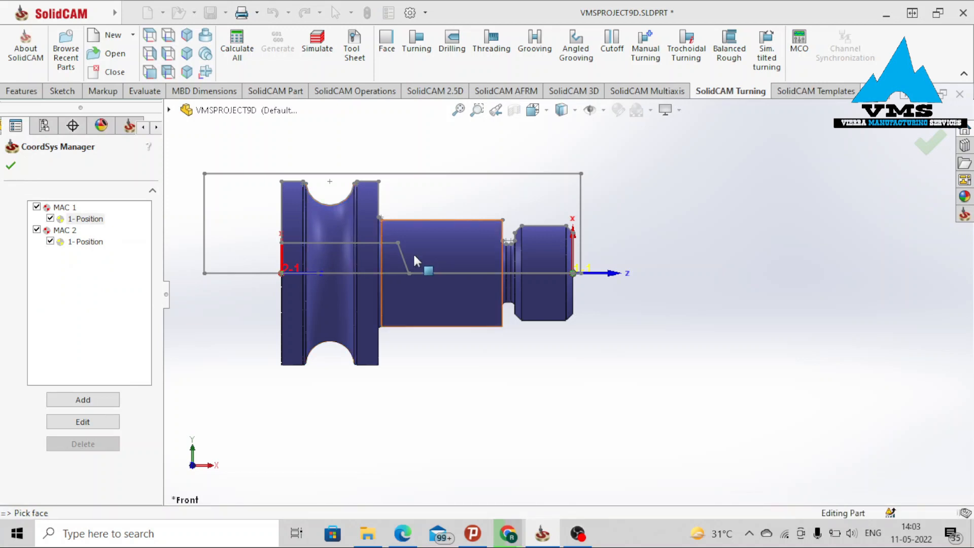
pyautogui.moveTo(413, 256); pyautogui.dragTo(389, 312, button='middle')
pyautogui.scroll(-6, 528, 282)
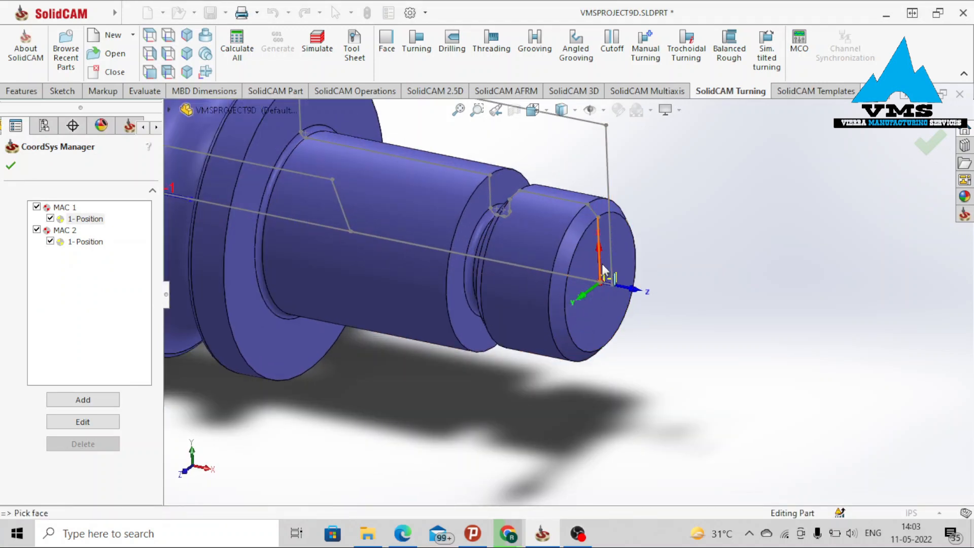
pyautogui.scroll(5, 605, 266)
pyautogui.moveTo(471, 236); pyautogui.dragTo(321, 199, button='middle')
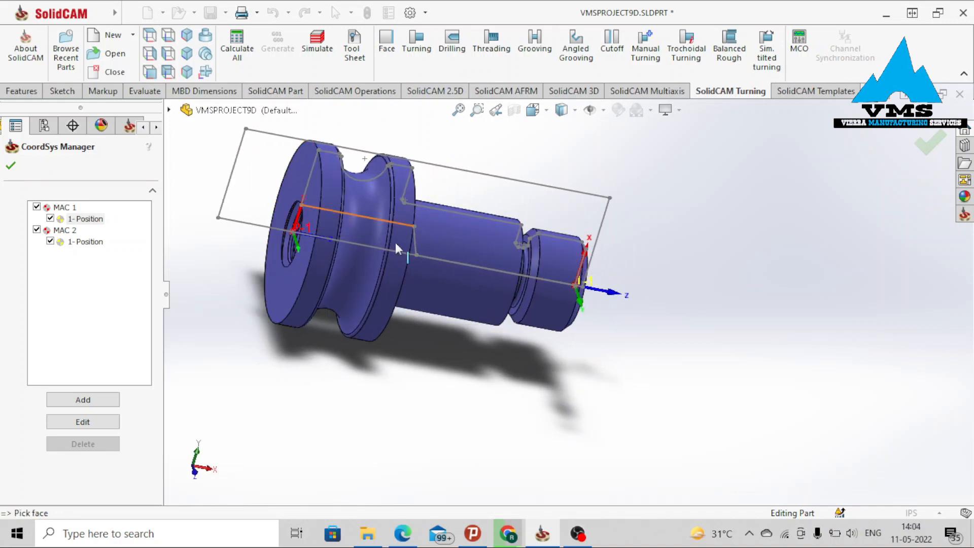
pyautogui.moveTo(394, 242); pyautogui.dragTo(334, 205, button='middle')
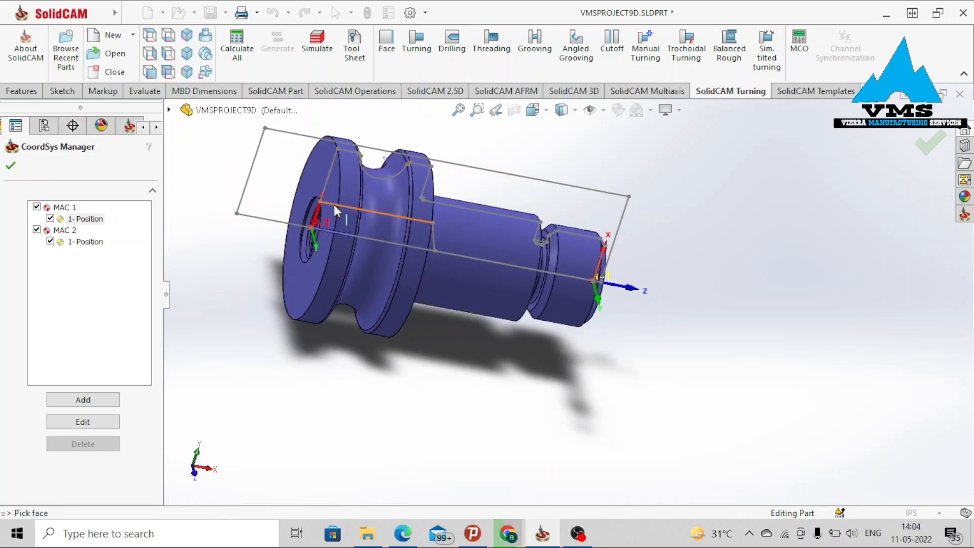
pyautogui.click(10, 165)
# Define the cylindrical stock in absolute coordinates, starting from the model's dimensions.
pyautogui.click(93, 272)
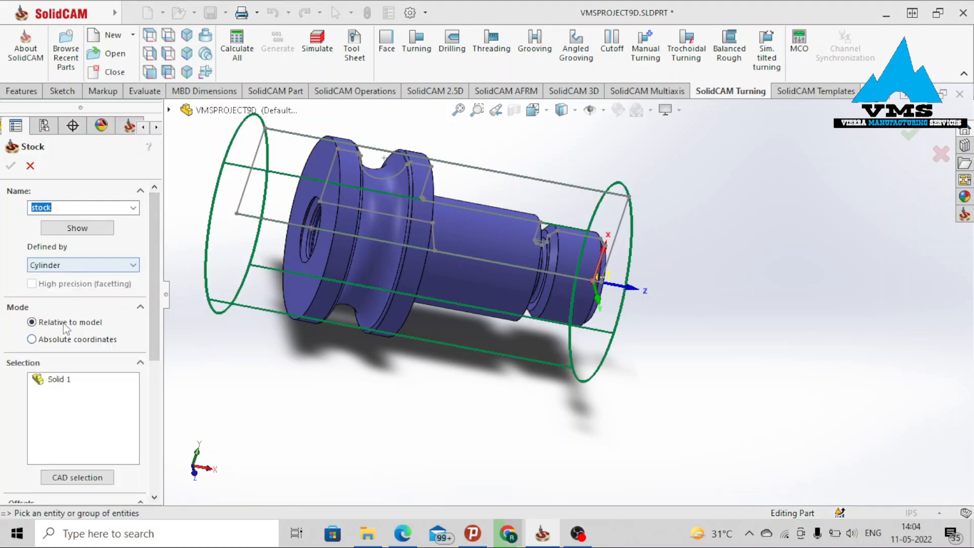
pyautogui.click(64, 345)
pyautogui.moveTo(154, 303); pyautogui.dragTo(153, 388)
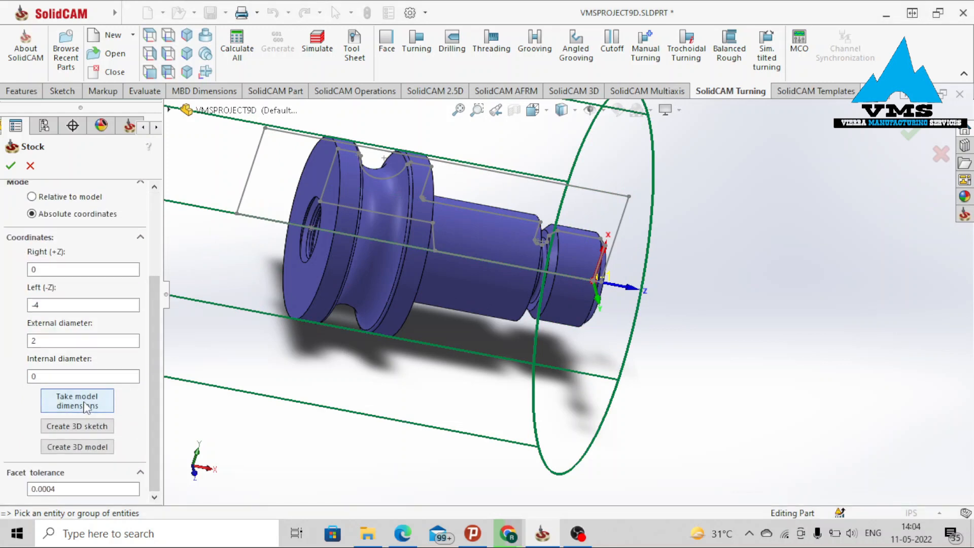
pyautogui.click(84, 404)
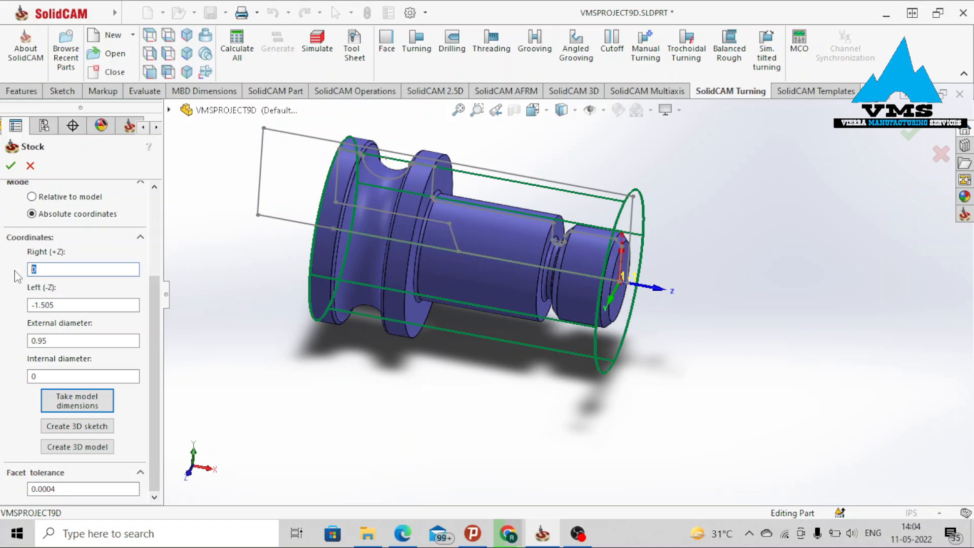
# Set the stock's right +Z to 0.2, left -Z to -2.3 and external diameter to 1.2.
pyautogui.write('.2')
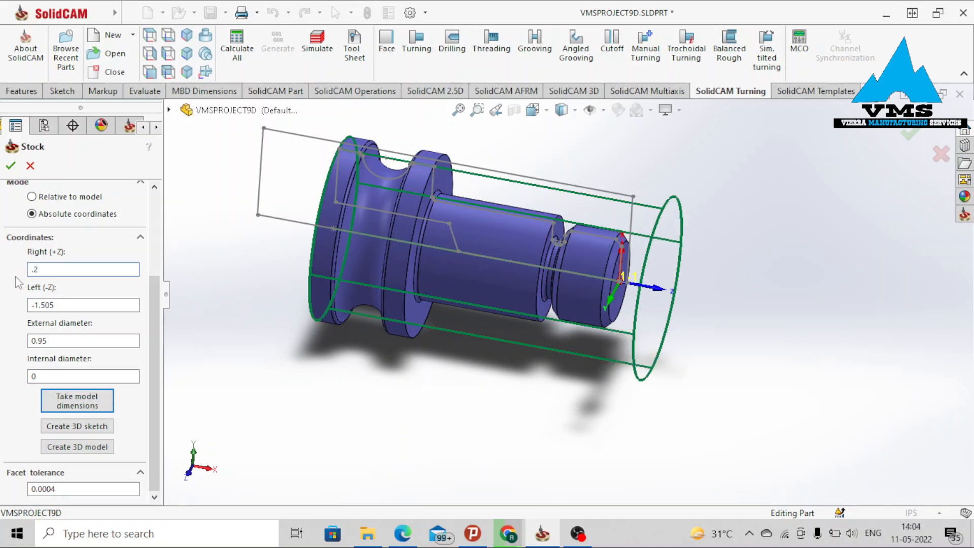
pyautogui.click(26, 307)
pyautogui.write('-2.3')
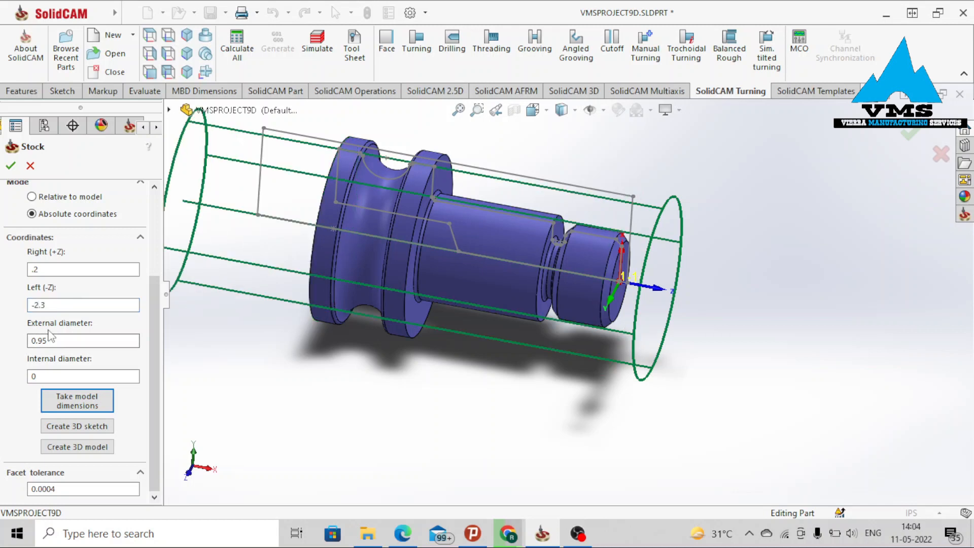
pyautogui.click(31, 339)
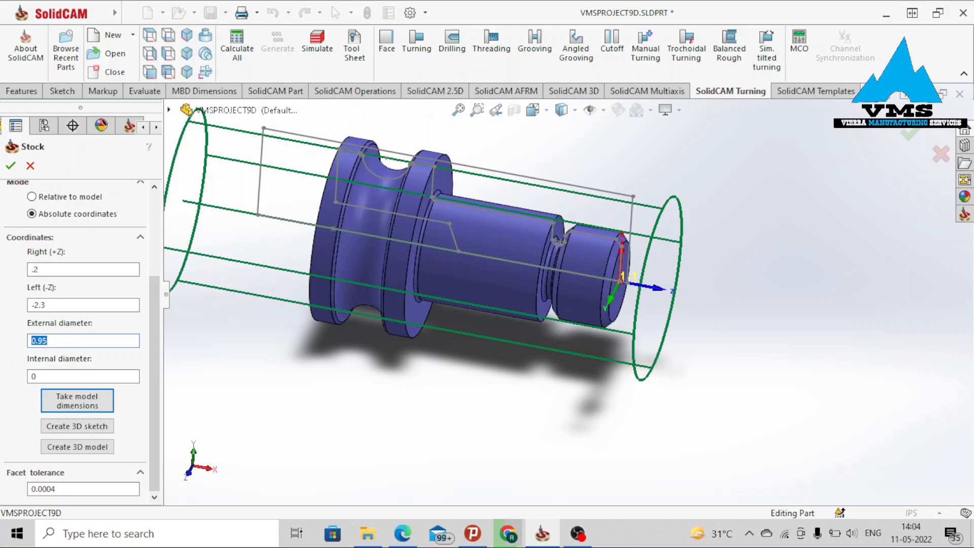
pyautogui.write('1.2')
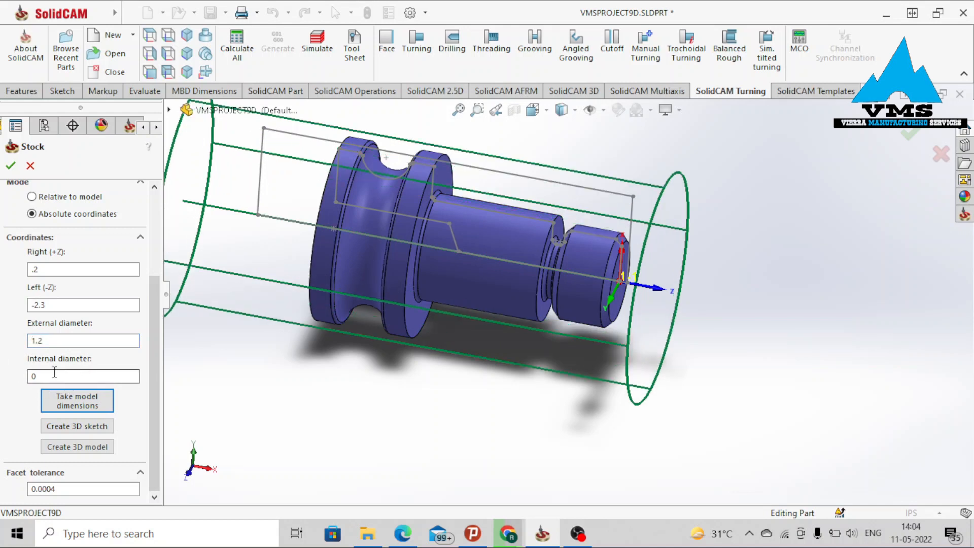
# Preview the stock model in 3D and accept the stock definition.
pyautogui.scroll(5, 62, 380)
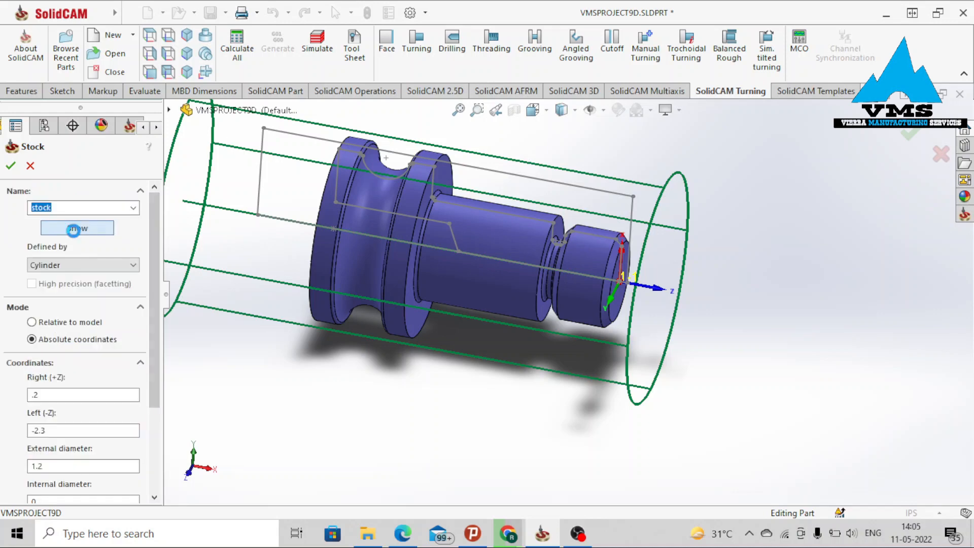
pyautogui.click(76, 226)
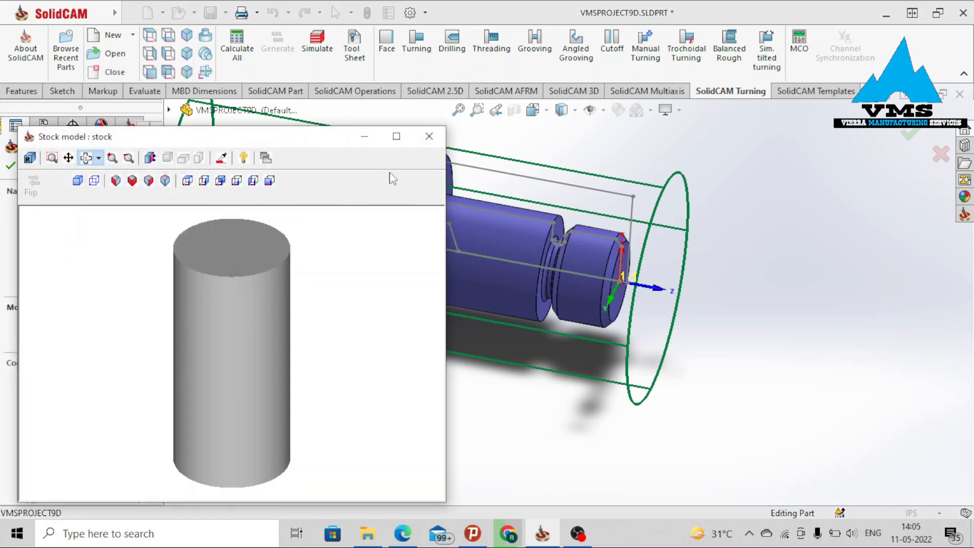
pyautogui.click(429, 136)
pyautogui.click(12, 167)
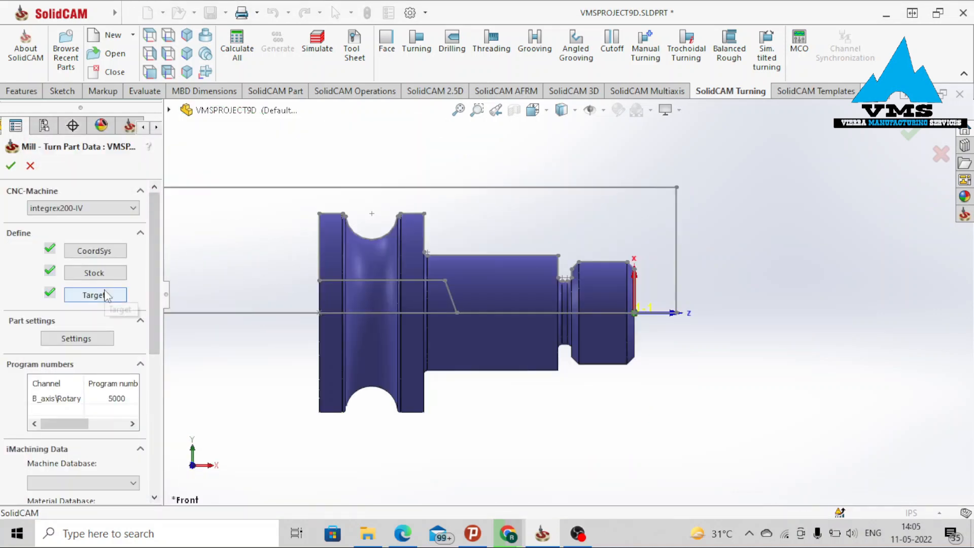
# Preview the target model, accept it as the target and complete the mill-turn part data.
pyautogui.click(106, 291)
pyautogui.click(91, 230)
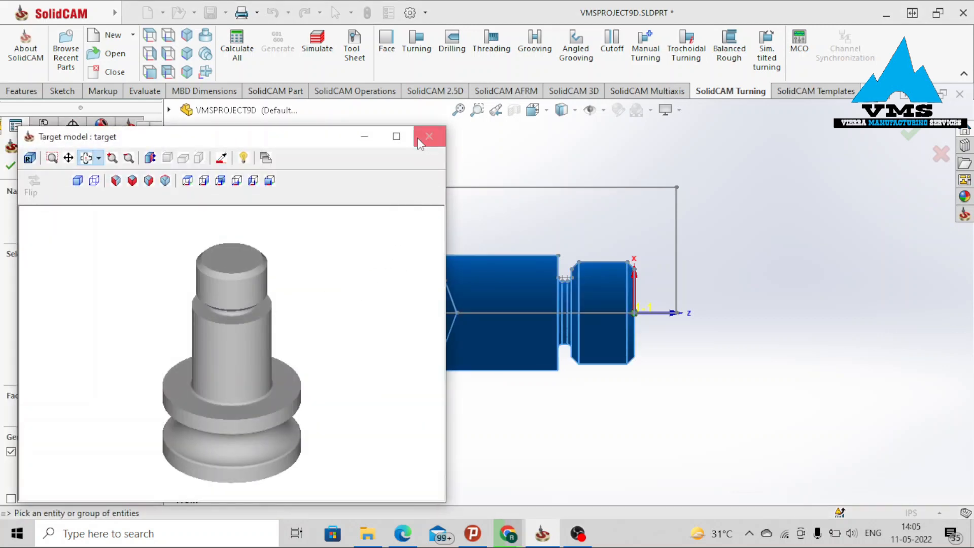
pyautogui.click(429, 136)
pyautogui.click(11, 166)
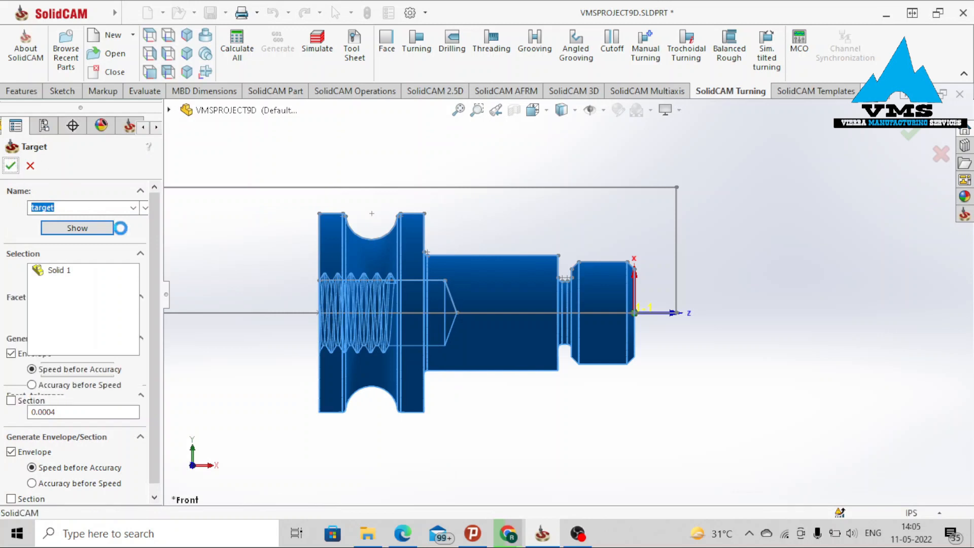
pyautogui.click(10, 164)
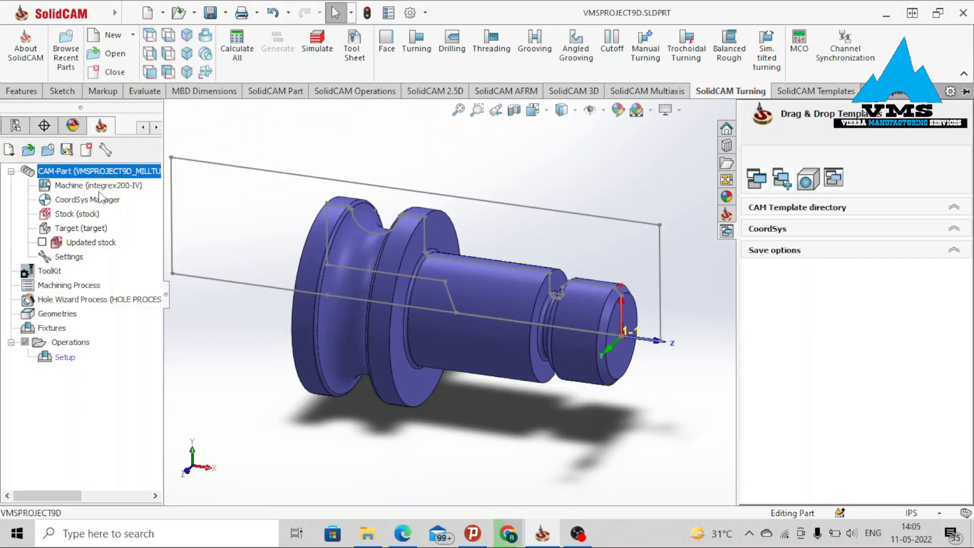
pyautogui.click(101, 200)
pyautogui.click(89, 217)
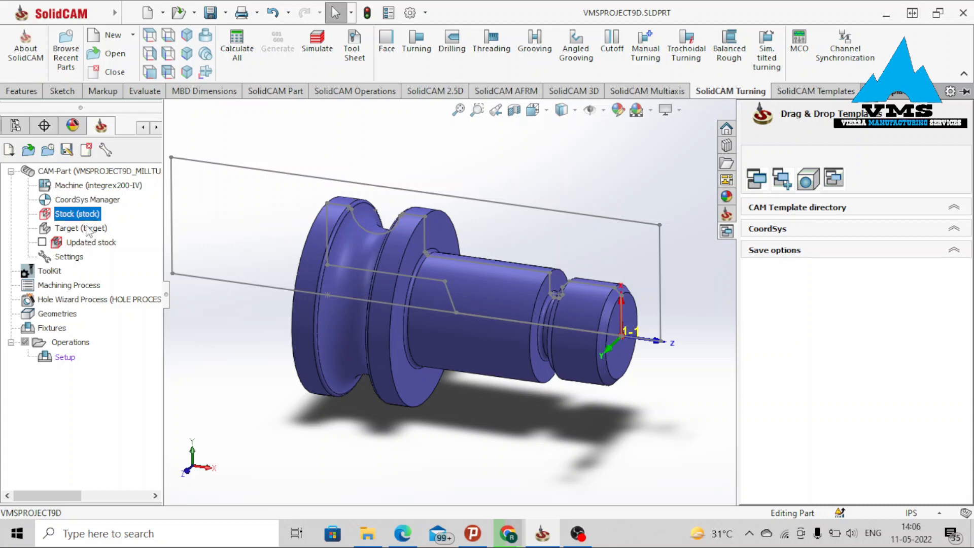
pyautogui.click(89, 231)
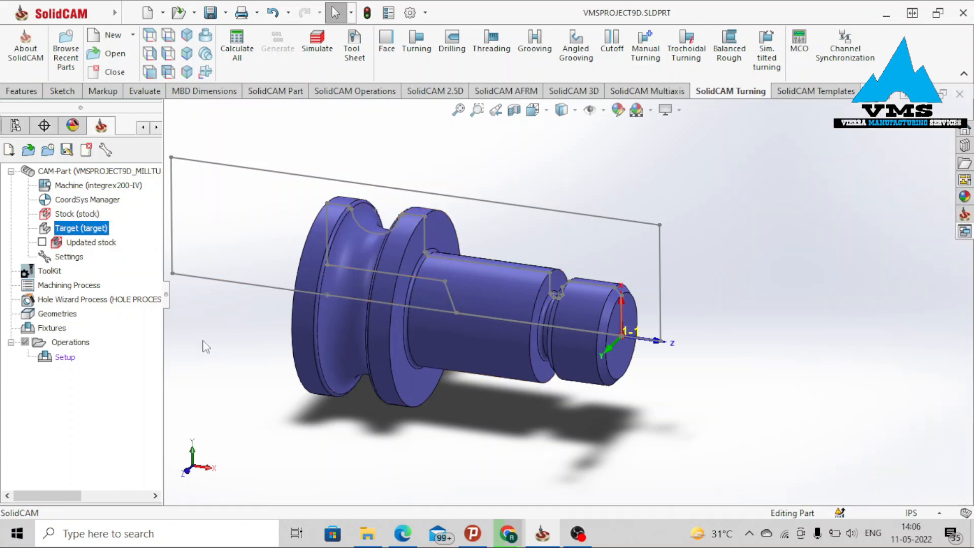
# Open the Setup under Operations for editing and inspect the spindles and fixtures in the machine preview.
pyautogui.click(74, 359)
pyautogui.rightClick(72, 358)
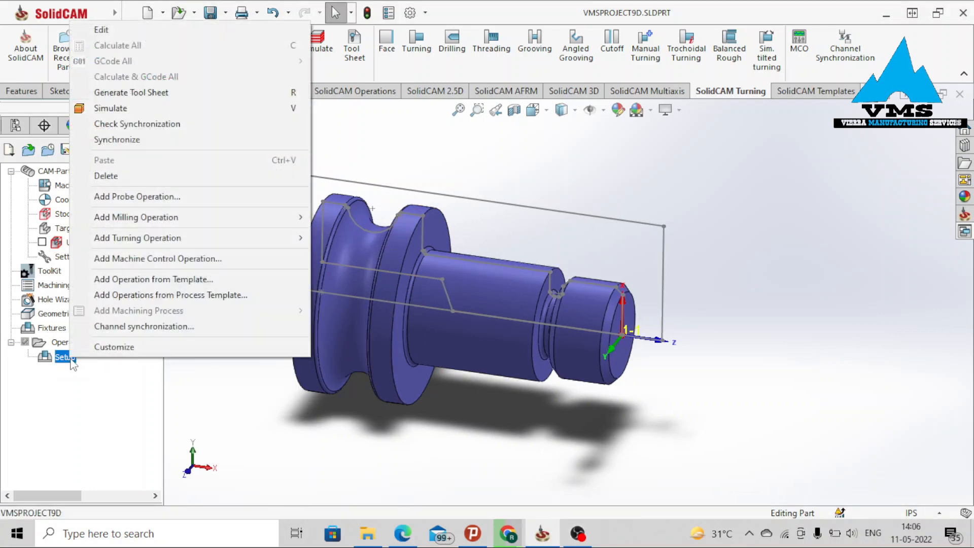
pyautogui.click(133, 31)
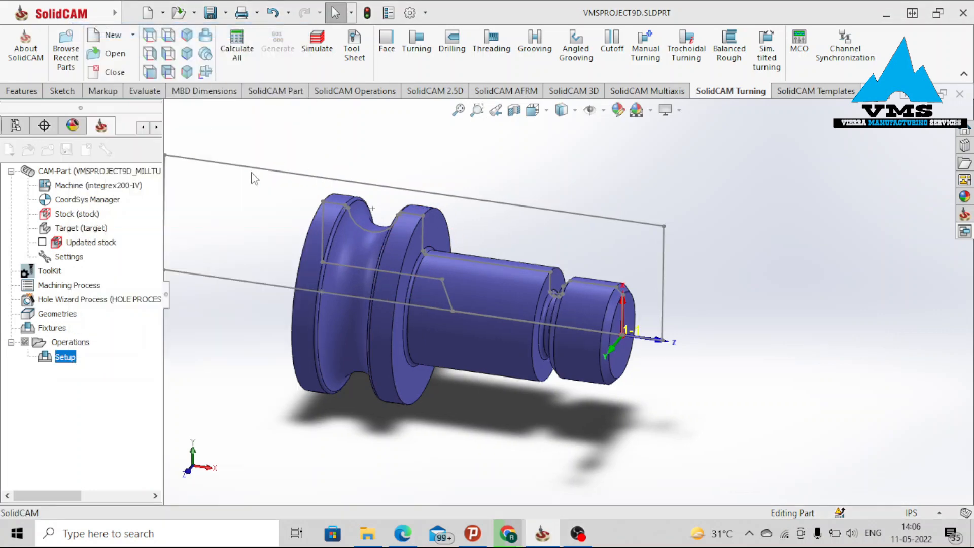
pyautogui.click(495, 133)
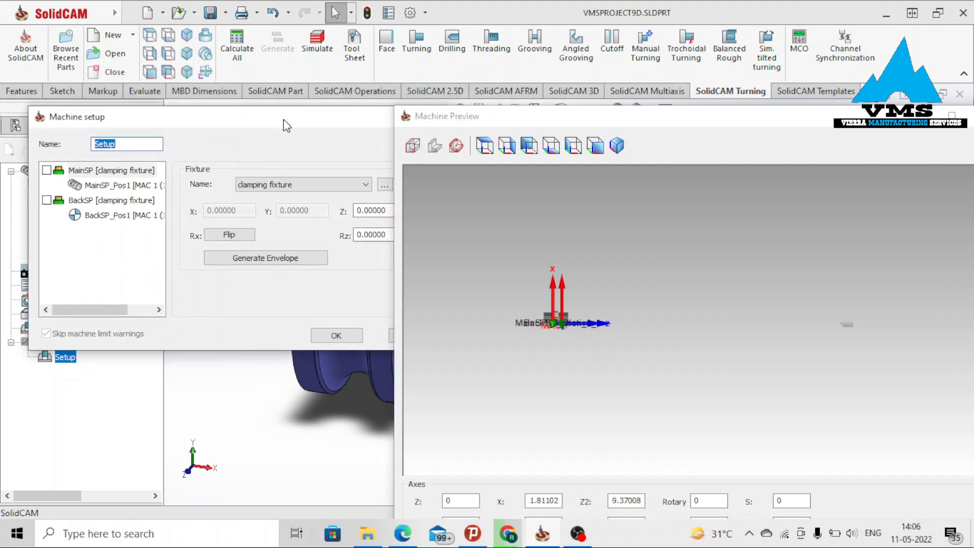
pyautogui.scroll(6, 566, 313)
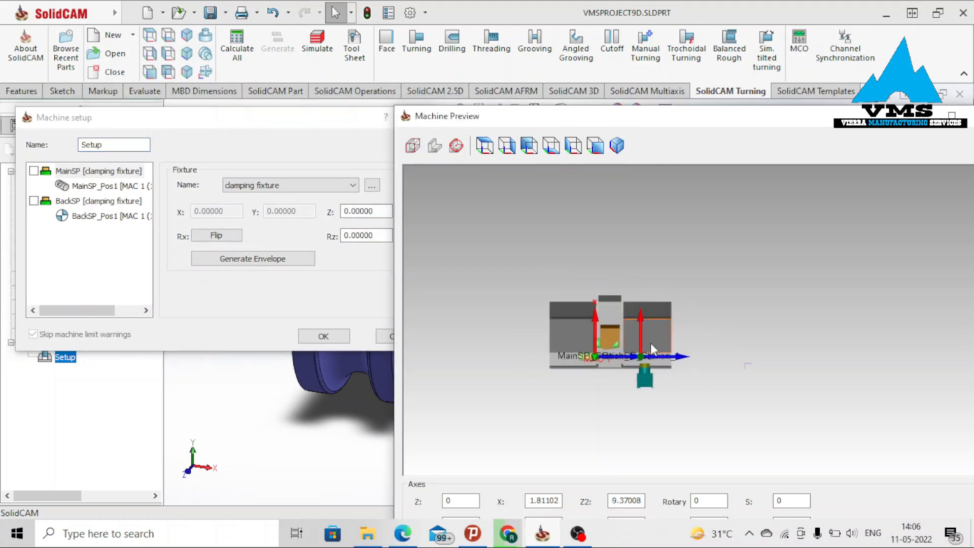
pyautogui.scroll(5, 641, 337)
# Open the MainSP clamping fixture for editing and take its clamping diameter from the stock's outer edge.
pyautogui.click(92, 173)
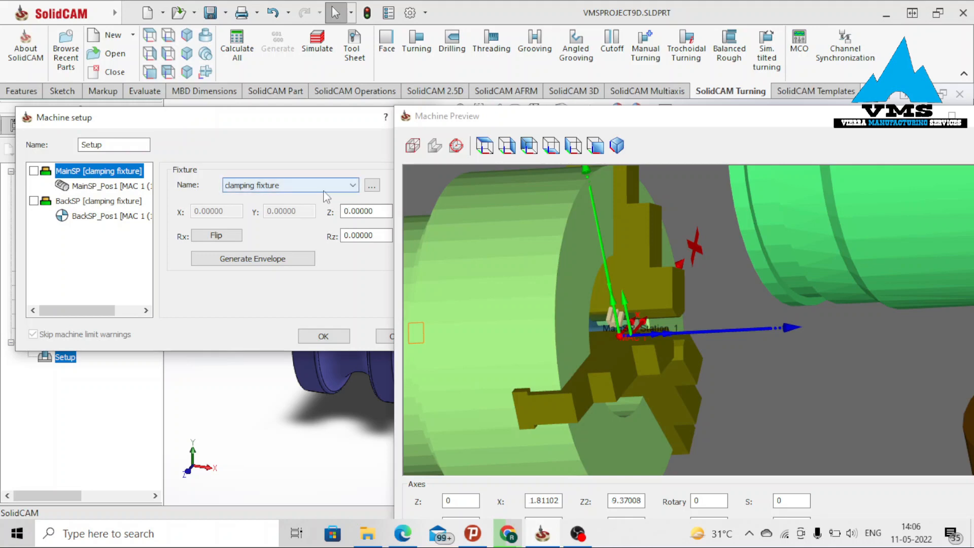
pyautogui.click(373, 187)
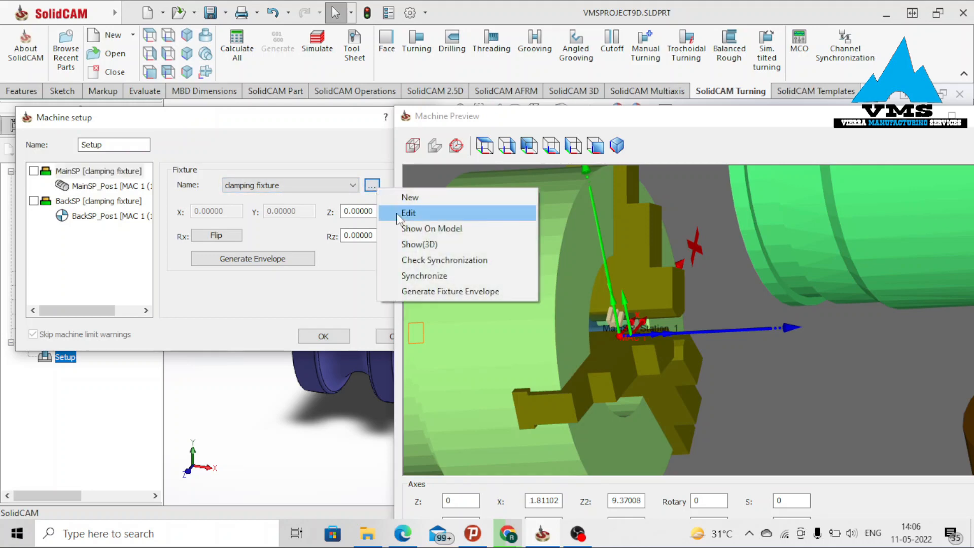
pyautogui.click(398, 217)
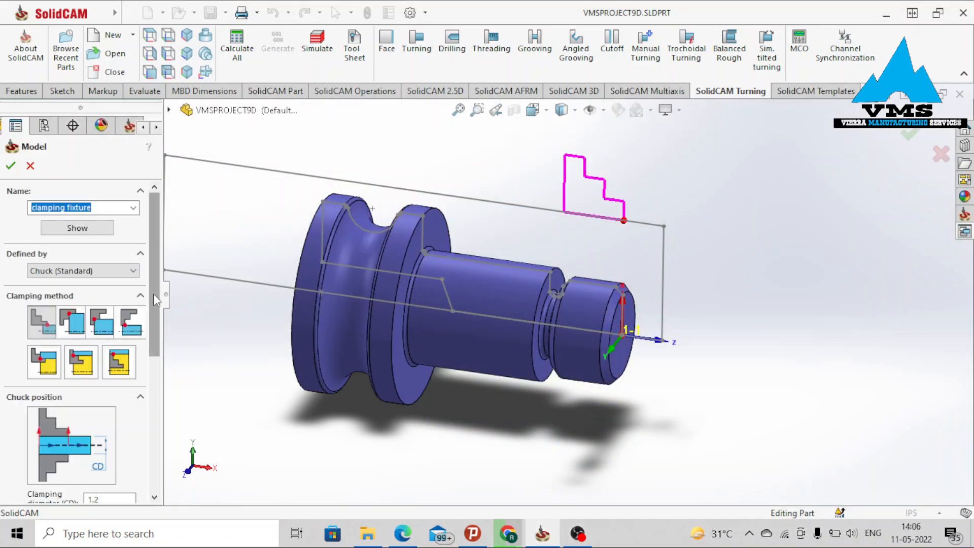
pyautogui.moveTo(154, 295); pyautogui.dragTo(159, 370)
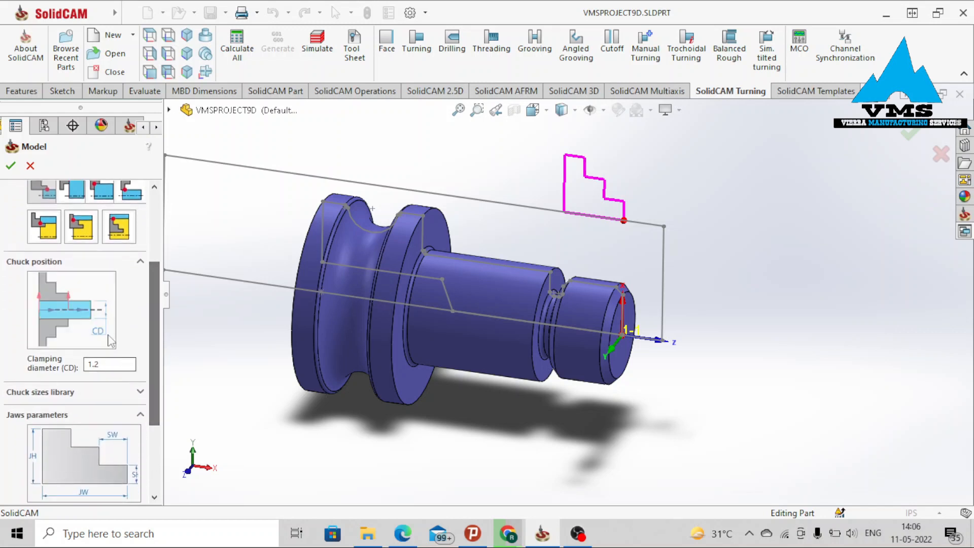
pyautogui.click(106, 362)
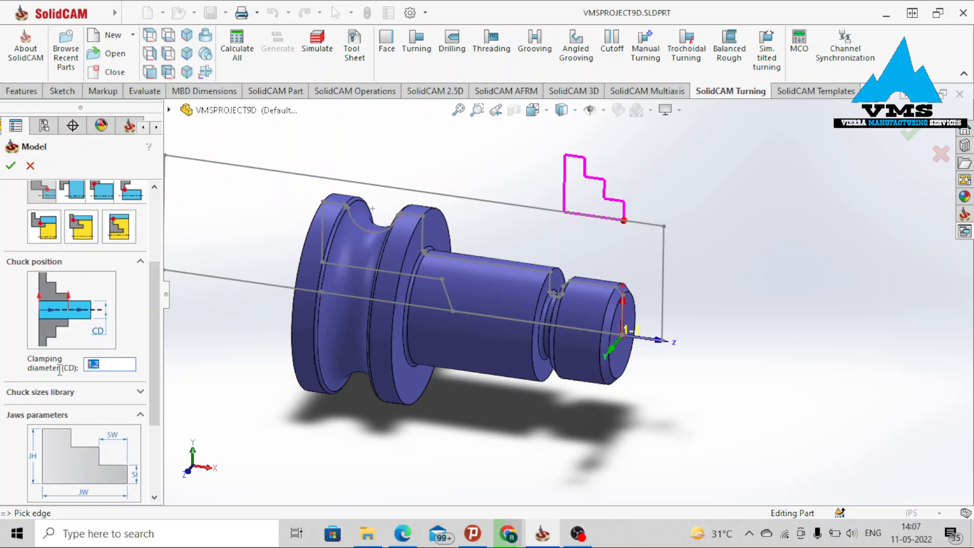
pyautogui.click(497, 202)
# Set the main spindle fixture's jaw width to 0.4, preview the fixture and accept its definition.
pyautogui.scroll(-3, 116, 387)
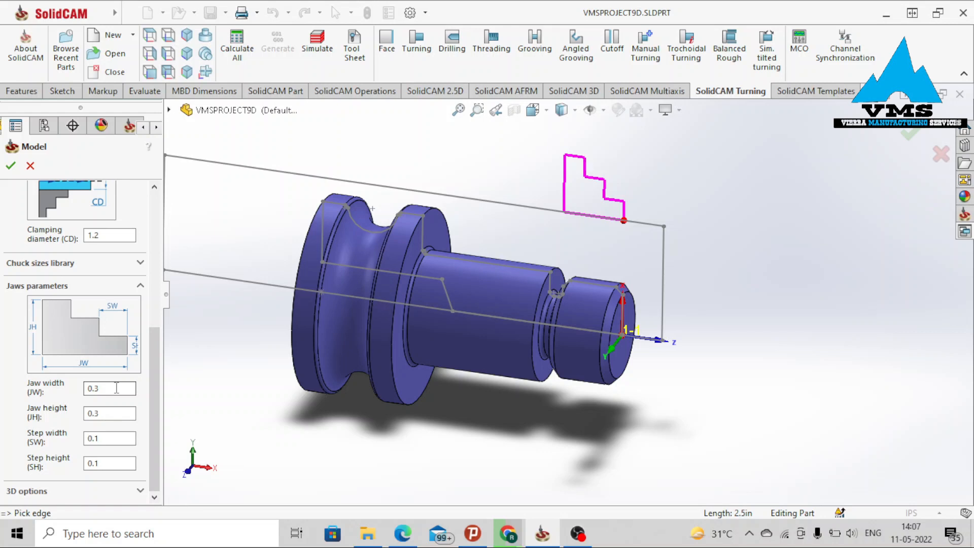
pyautogui.press('BackSpace')
pyautogui.write('4')
pyautogui.click(140, 491)
pyautogui.moveTo(155, 462); pyautogui.dragTo(152, 315)
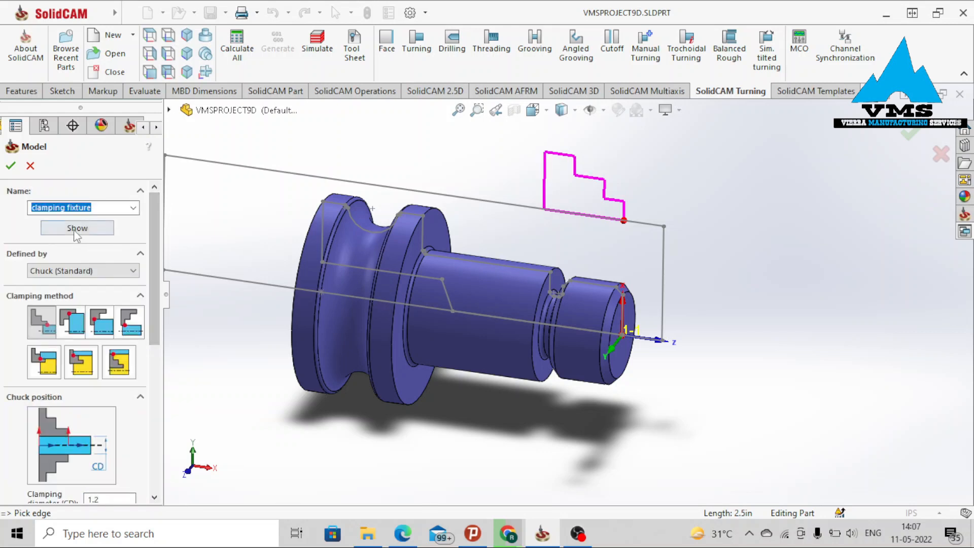
pyautogui.click(76, 230)
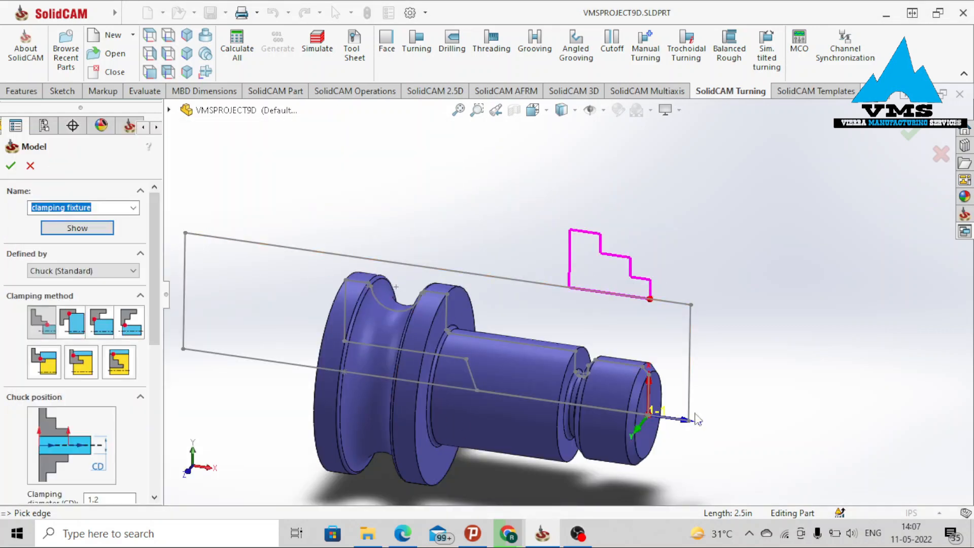
pyautogui.click(10, 166)
# Assign MAC 2 (1-Position) as the home of the BackSP_Pos1 position.
pyautogui.click(84, 185)
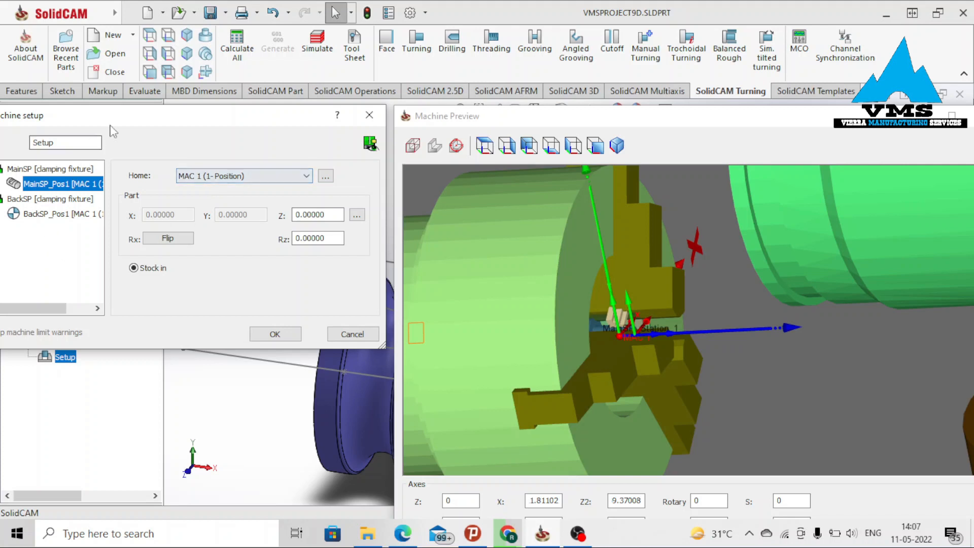
pyautogui.moveTo(112, 121); pyautogui.dragTo(164, 121)
pyautogui.click(89, 214)
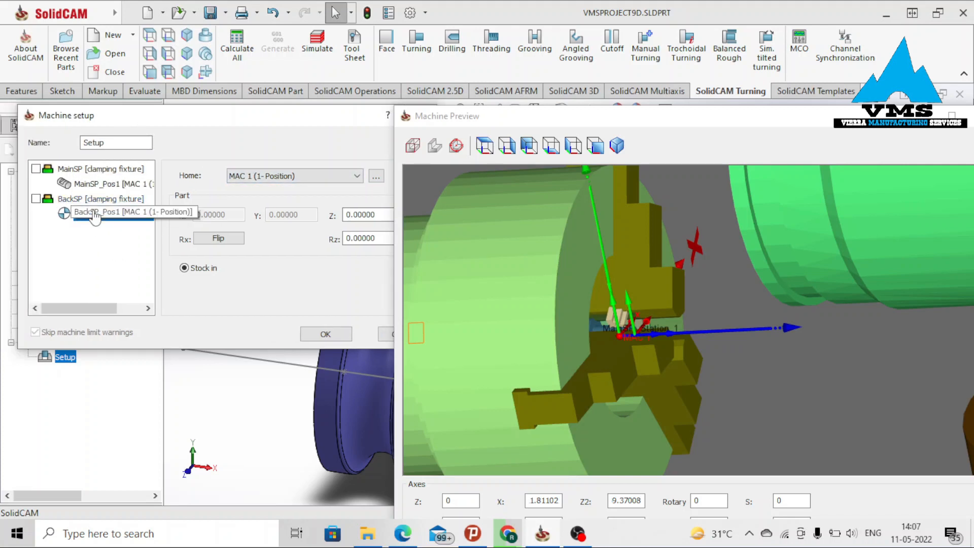
pyautogui.click(248, 183)
pyautogui.click(248, 194)
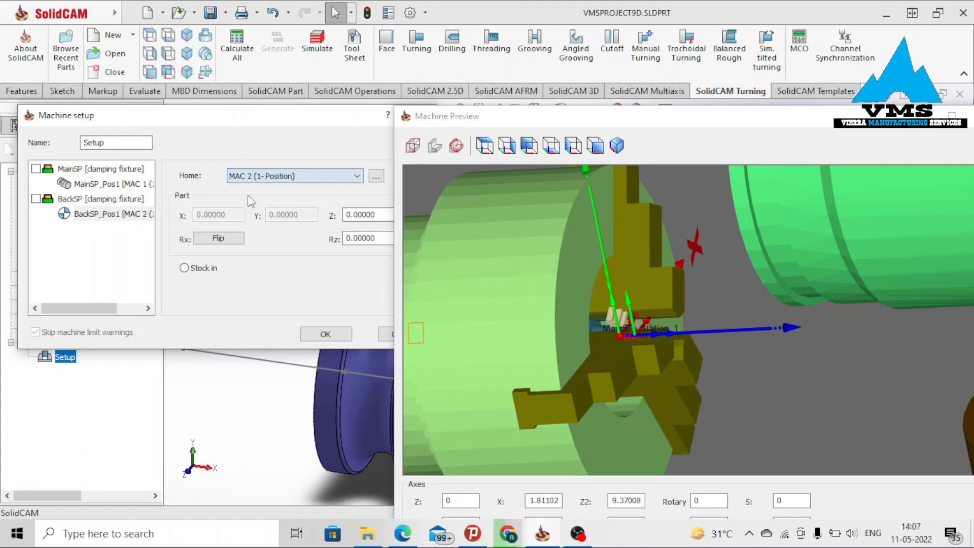
# Set the MainSP_Pos1 part Z offset to 2.3 by picking a point on the stock's rear end line.
pyautogui.click(111, 184)
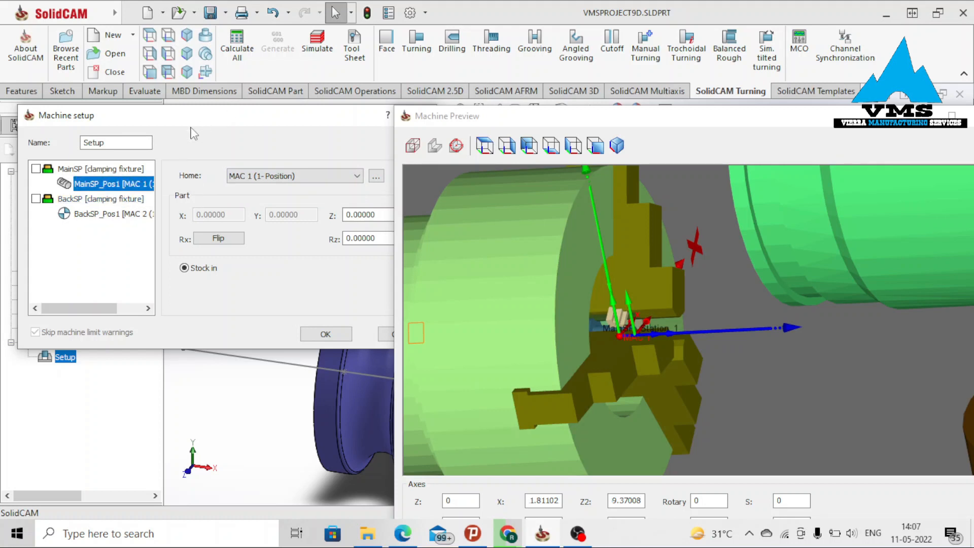
pyautogui.moveTo(186, 106); pyautogui.dragTo(41, 117)
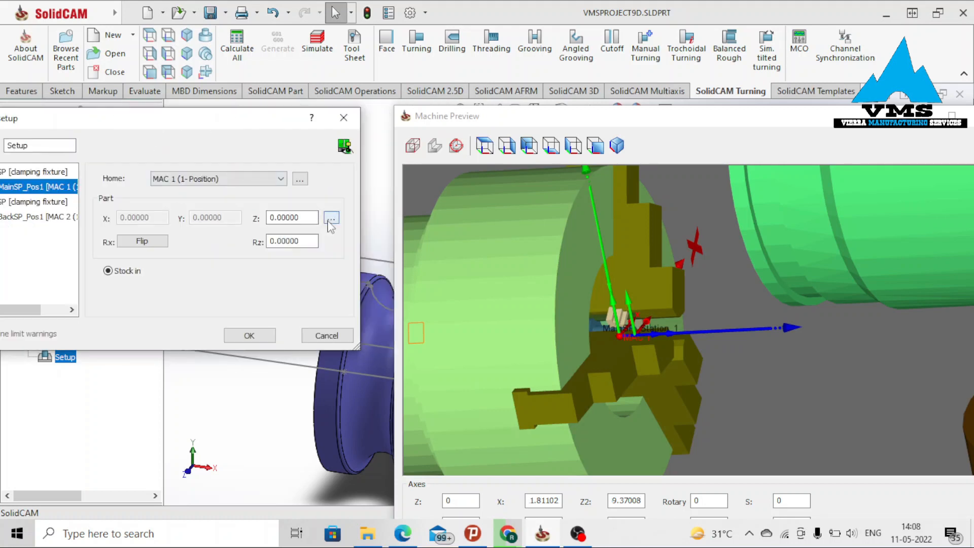
pyautogui.click(331, 217)
pyautogui.click(370, 227)
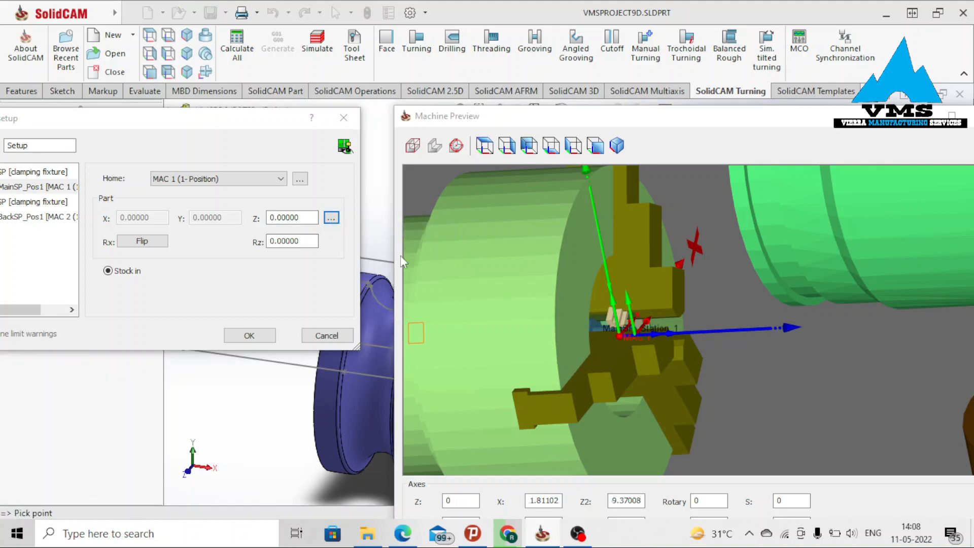
pyautogui.click(326, 278)
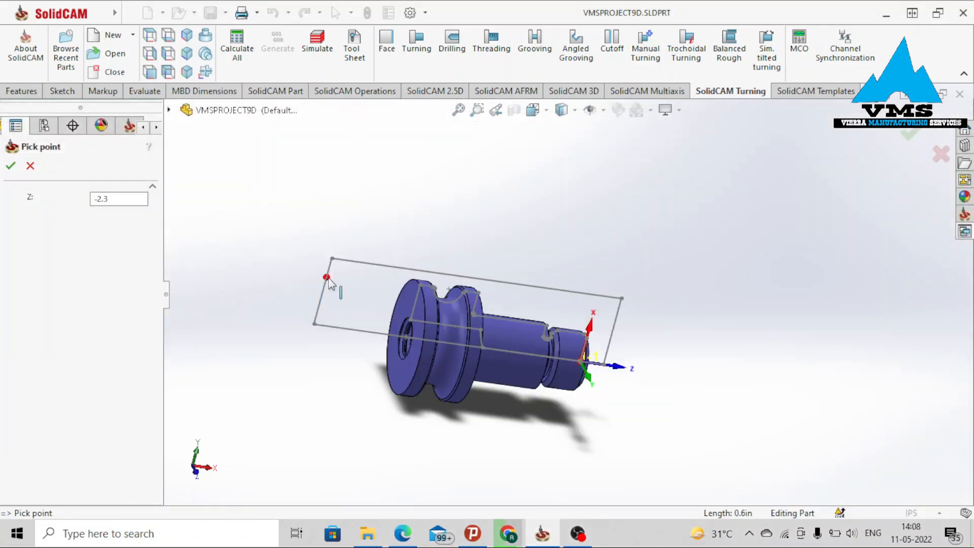
pyautogui.click(11, 165)
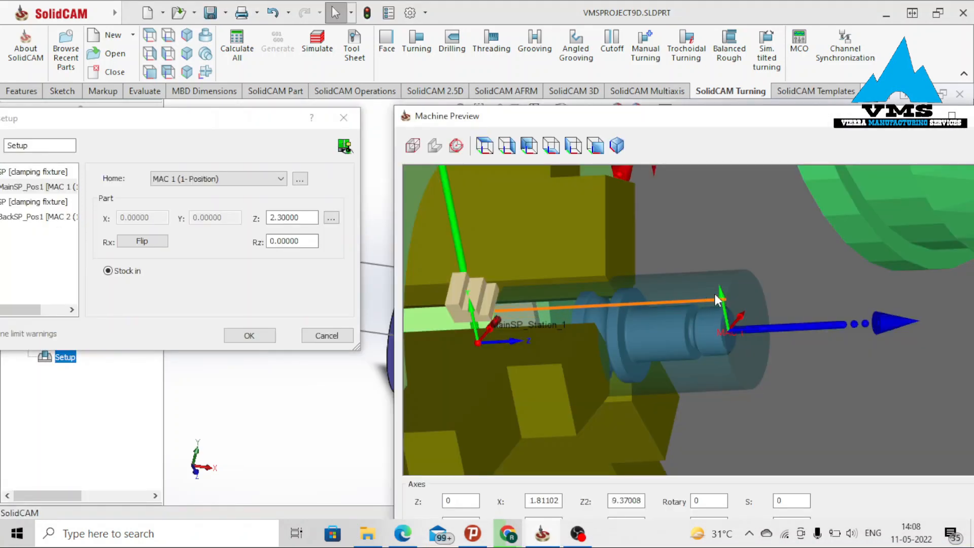
# Reduce the MainSP_Pos1 part Z offset to 1.67008 and check the part against the jaws in the machine preview.
pyautogui.scroll(3, 680, 299)
pyautogui.scroll(-2, 681, 299)
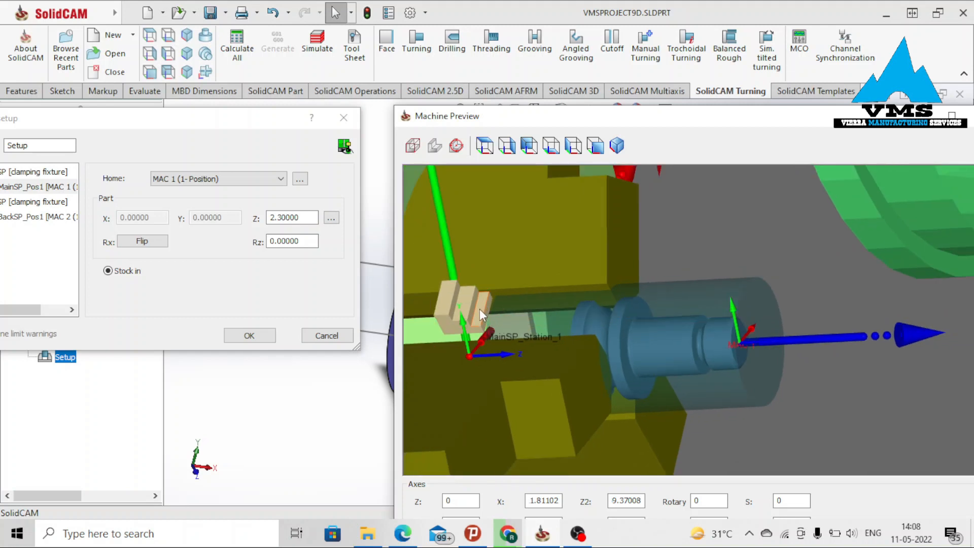
pyautogui.doubleClick(293, 217)
pyautogui.press('BackSpace')
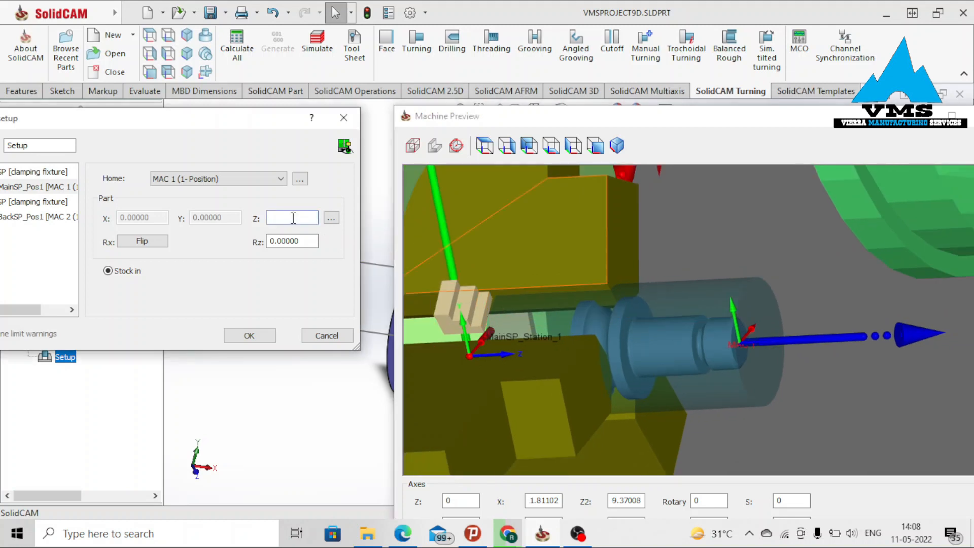
pyautogui.hotkey('ctrl', 'z')
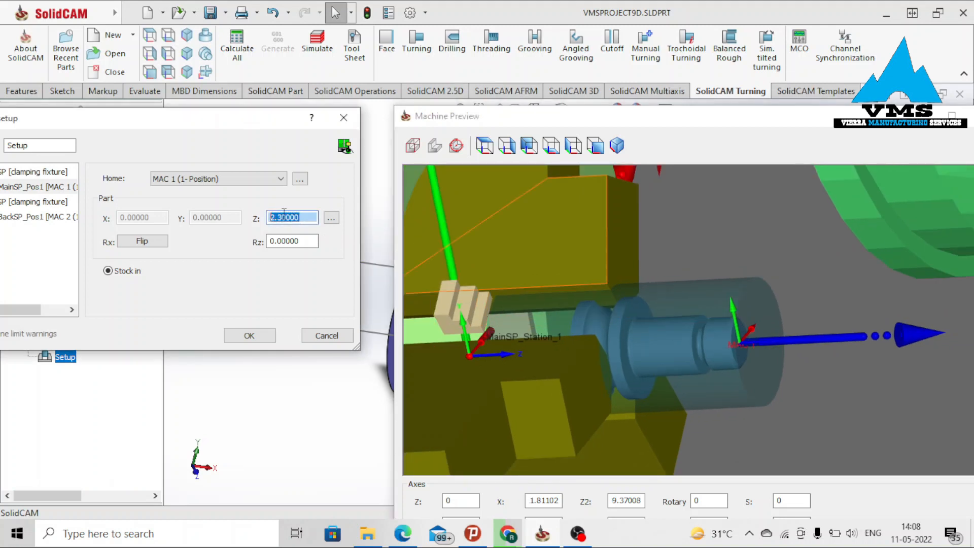
pyautogui.scroll(-2, 286, 217)
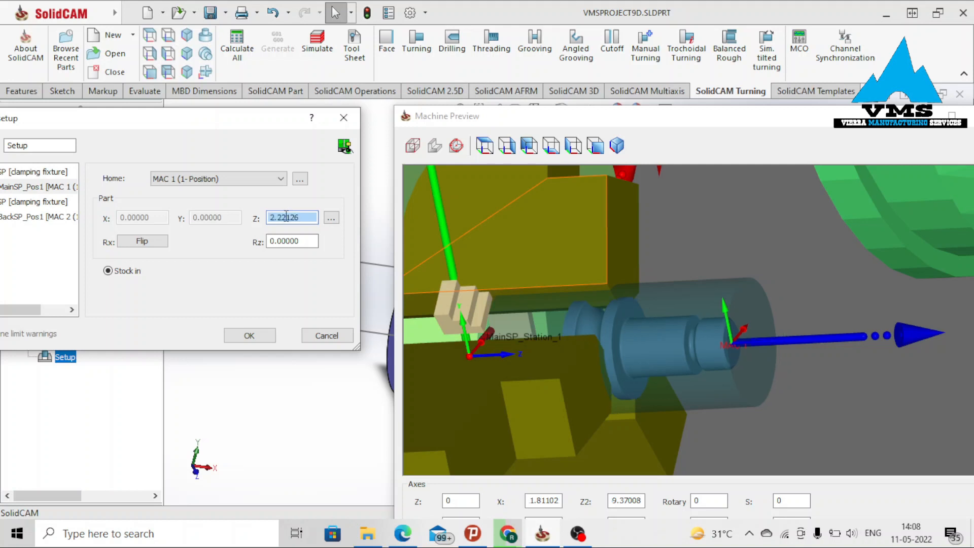
pyautogui.scroll(-1, 287, 217)
pyautogui.scroll(-5, 286, 217)
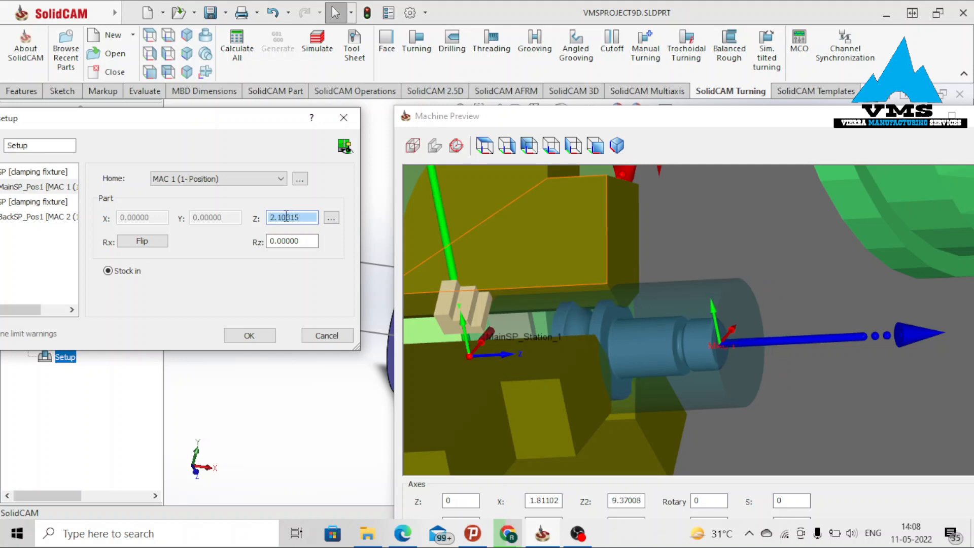
pyautogui.scroll(-3, 286, 217)
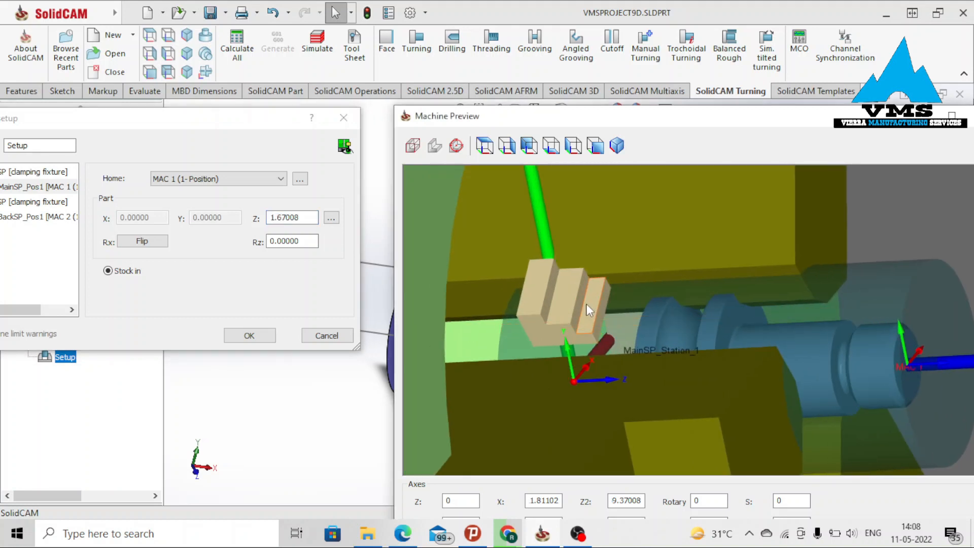
pyautogui.scroll(3, 646, 315)
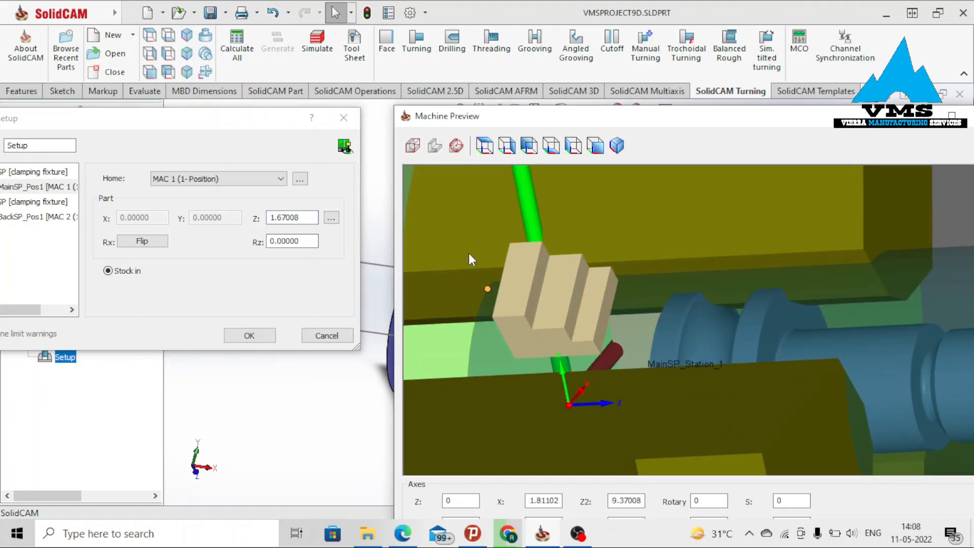
# Replace the BackSP fixture with a new one, clamping fixture1, taking its clamping diameter from the shaft's edge, and preview it in 3D.
pyautogui.moveTo(253, 118); pyautogui.dragTo(317, 113)
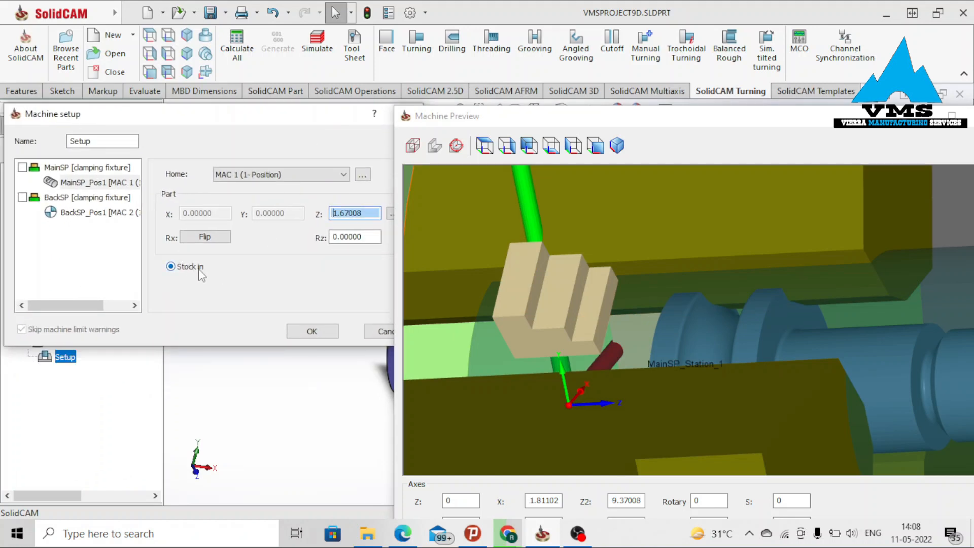
pyautogui.click(101, 199)
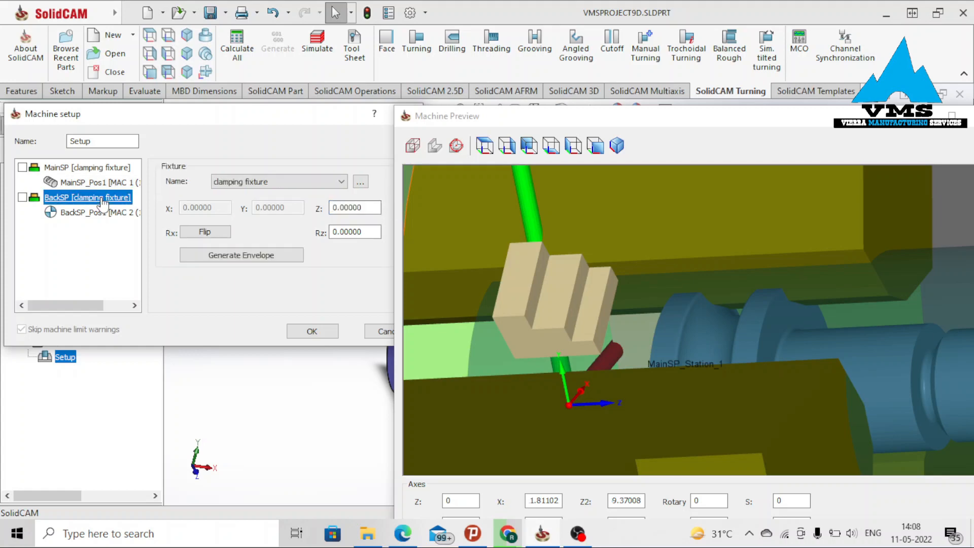
pyautogui.click(258, 182)
pyautogui.click(246, 214)
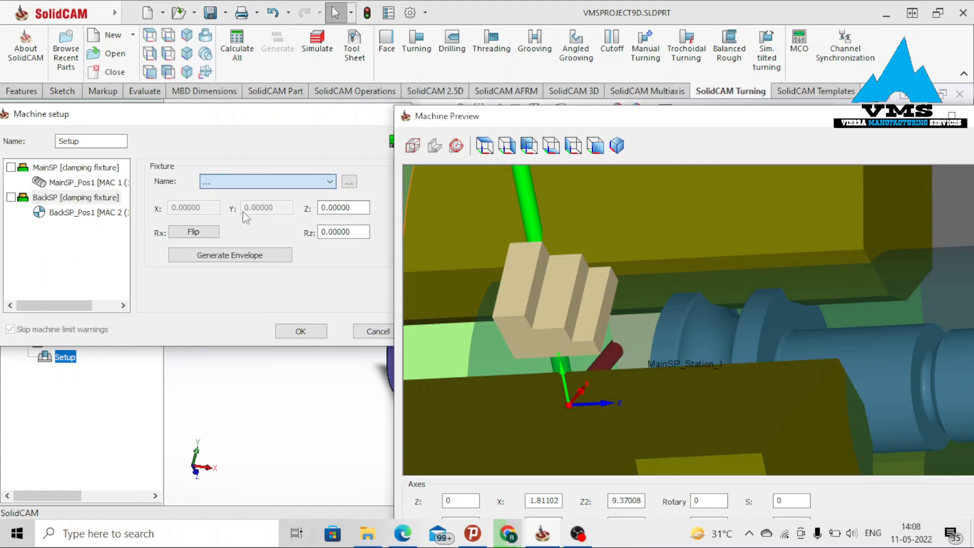
pyautogui.moveTo(491, 326); pyautogui.dragTo(499, 328, button='middle')
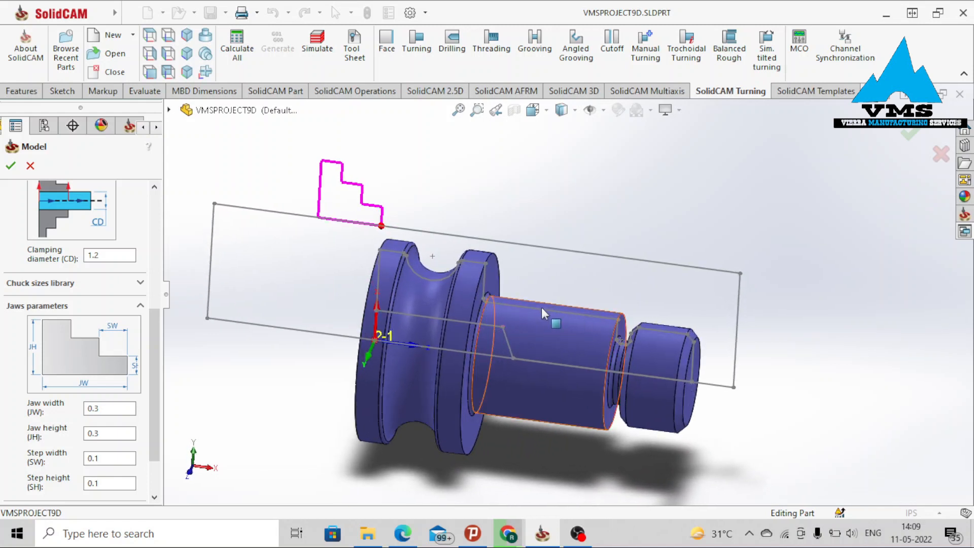
pyautogui.click(104, 256)
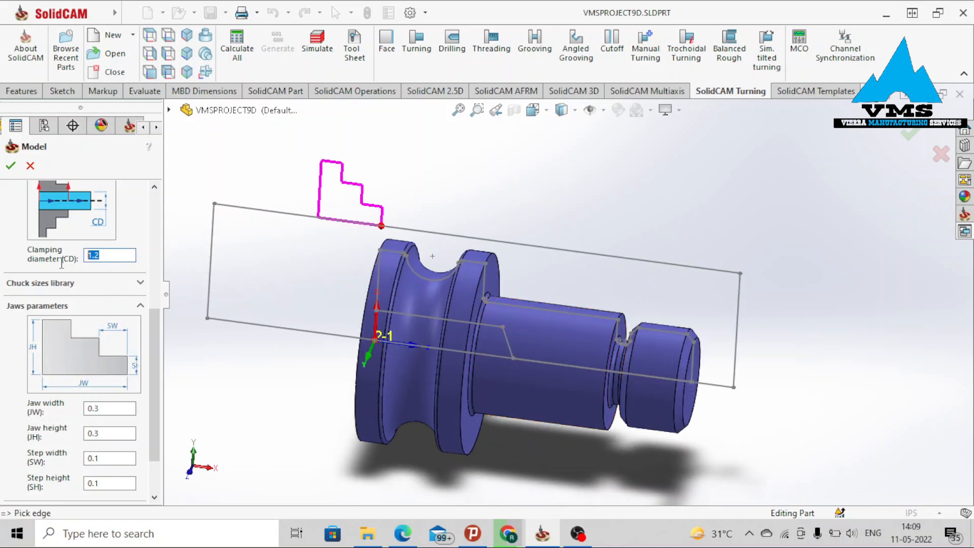
pyautogui.click(587, 322)
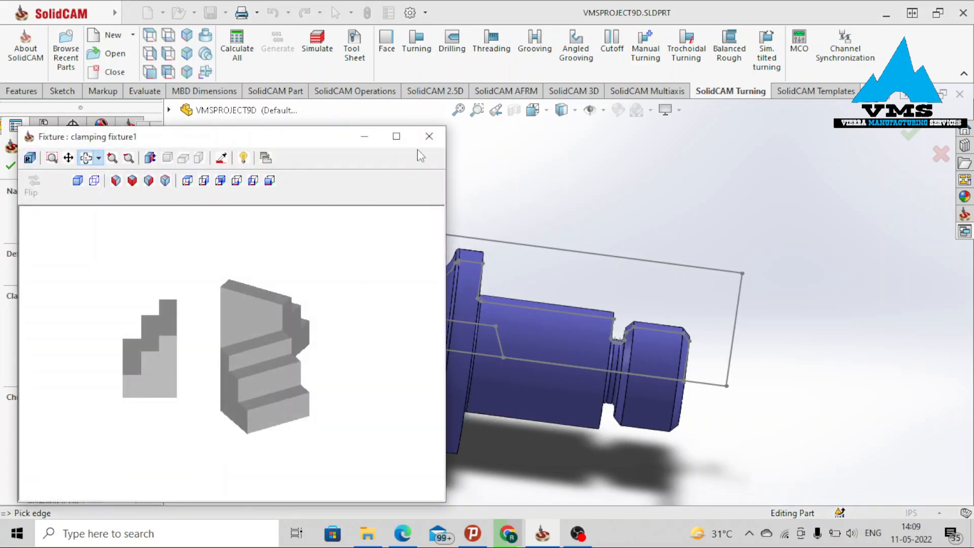
pyautogui.click(430, 136)
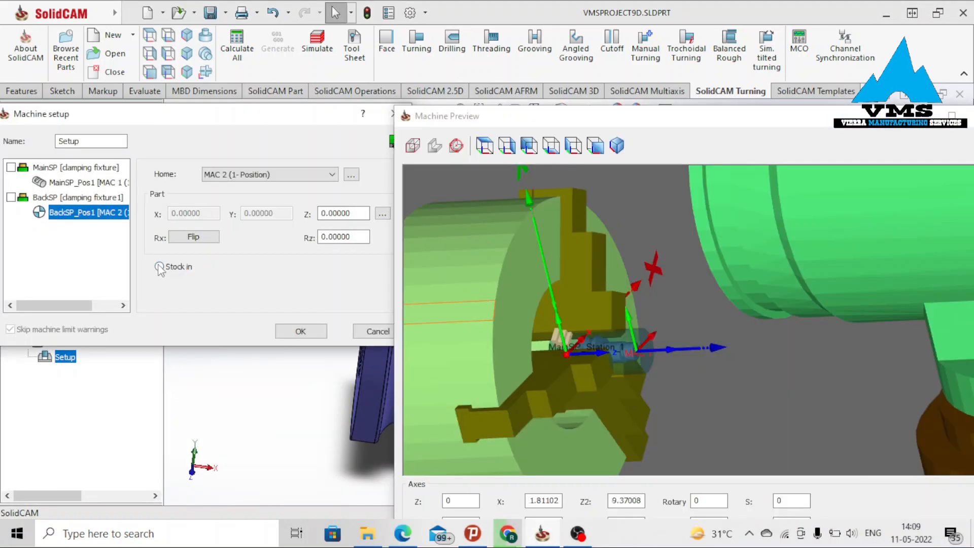
# Place the stock in the BackSP_Pos1 position and inspect the back spindle's part and jaws in the machine preview.
pyautogui.click(161, 267)
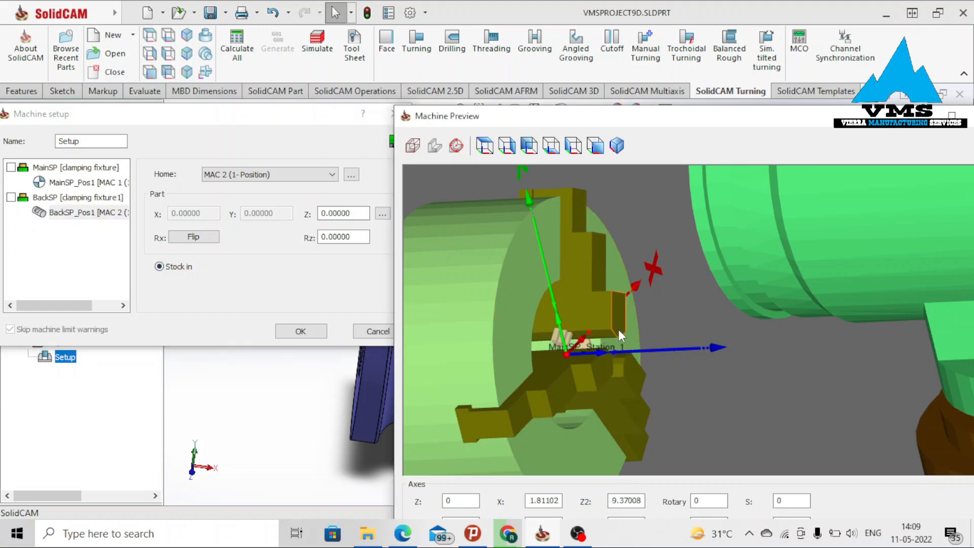
pyautogui.scroll(-5, 777, 318)
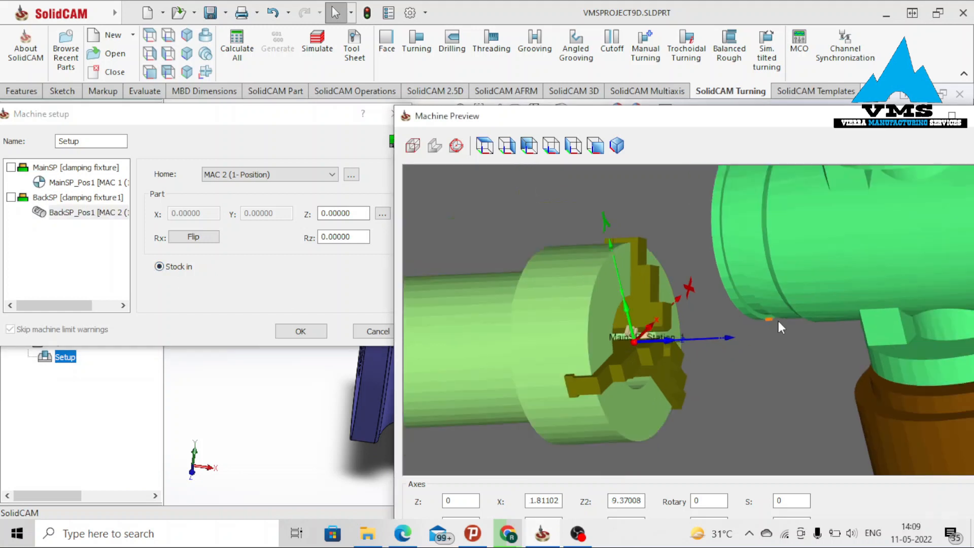
pyautogui.scroll(-6, 891, 324)
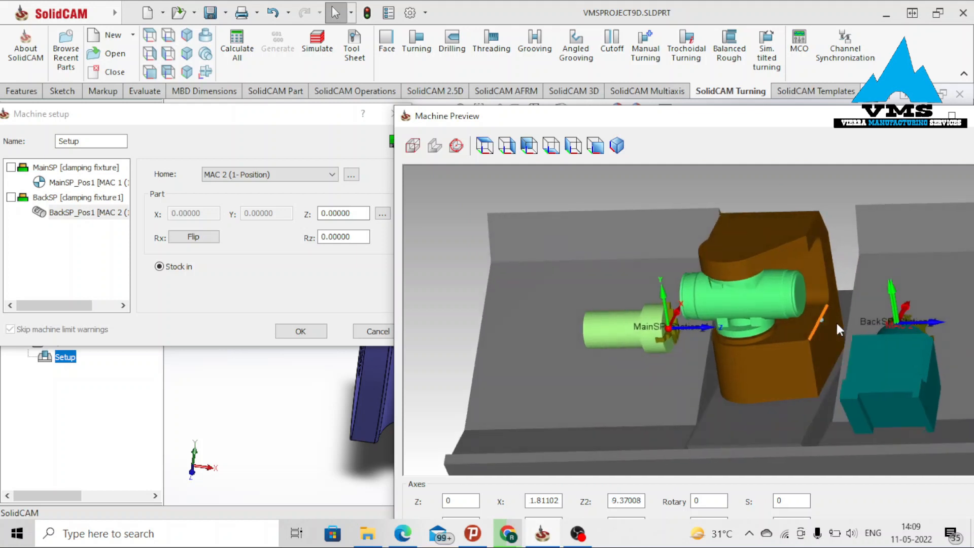
pyautogui.scroll(5, 702, 329)
pyautogui.scroll(-4, 701, 325)
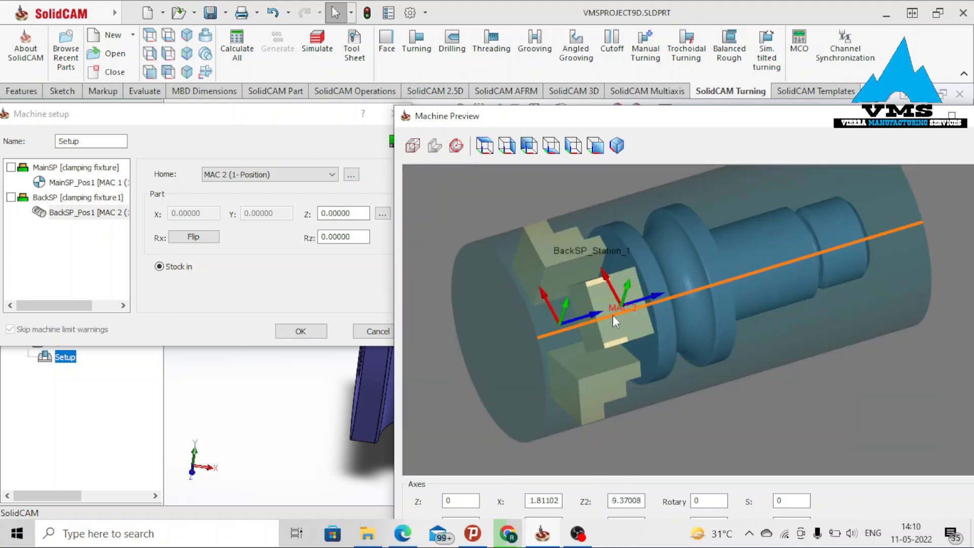
pyautogui.moveTo(607, 301); pyautogui.dragTo(613, 306, button='middle')
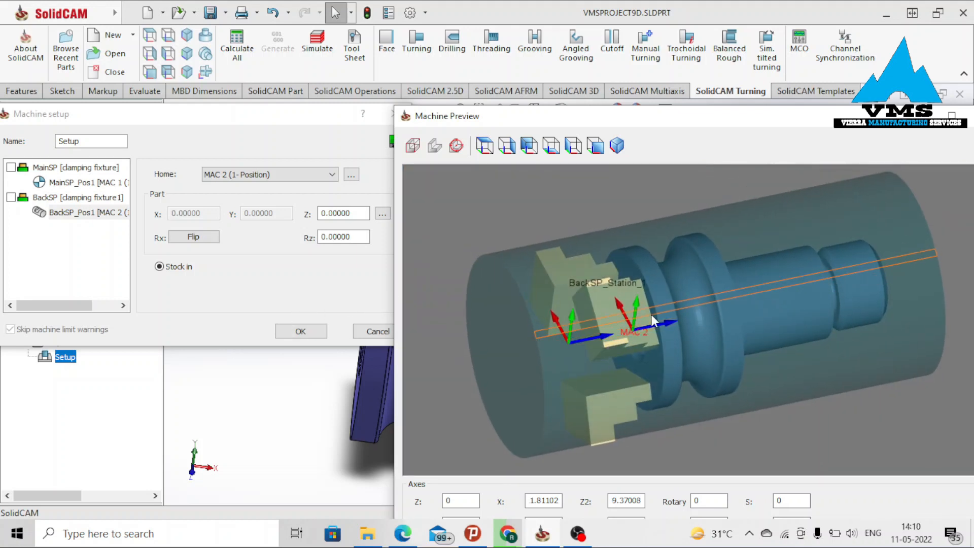
# Flip the BackSP clamping fixture1, then flip the part in the BackSP_Pos1 position.
pyautogui.click(78, 197)
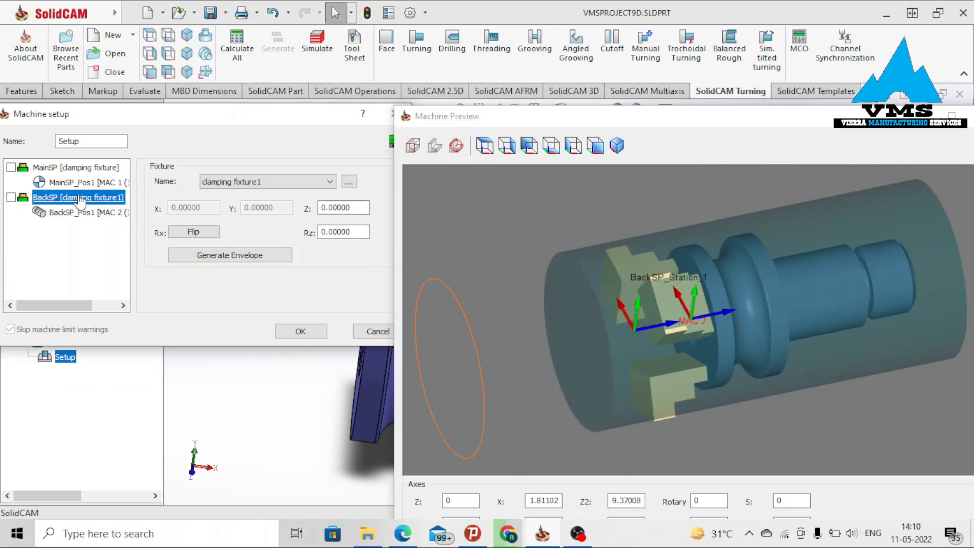
pyautogui.click(190, 233)
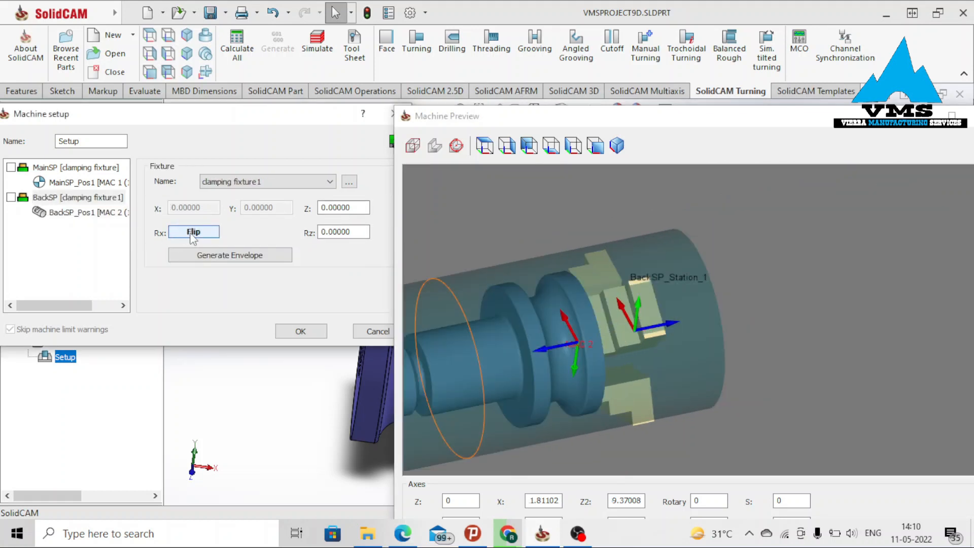
pyautogui.click(71, 213)
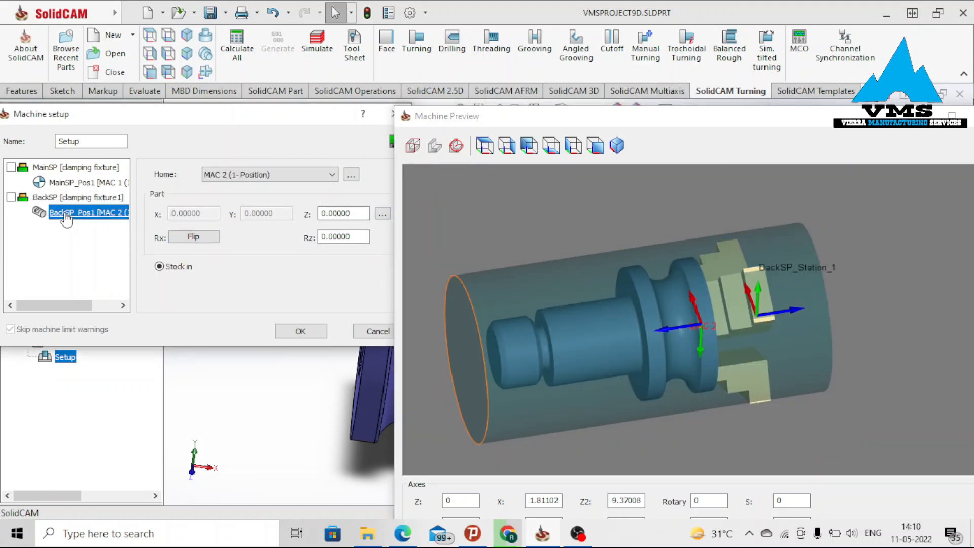
pyautogui.click(189, 237)
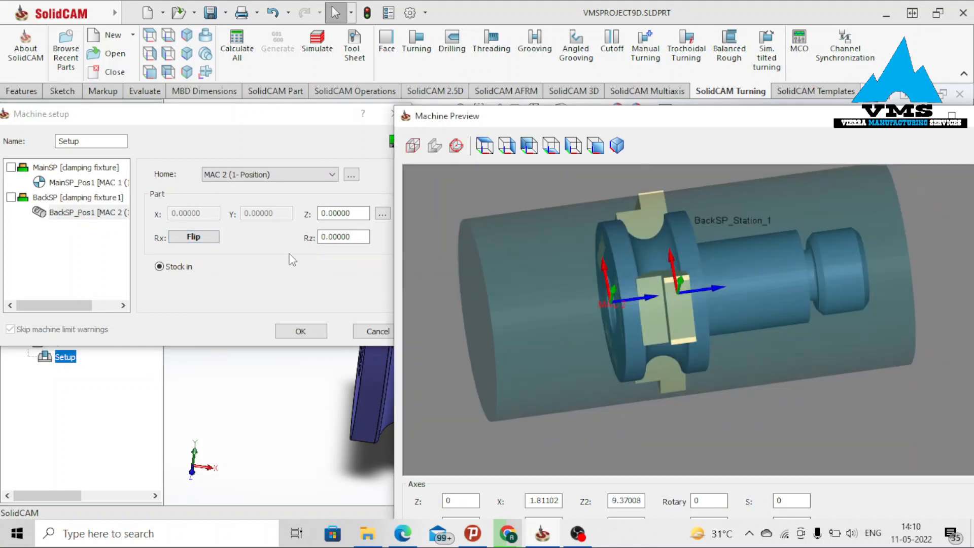
# Set the BackSP_Pos1 part Z offset to 0.70866 and check the jaws' grip on the shaft in the machine preview.
pyautogui.doubleClick(343, 213)
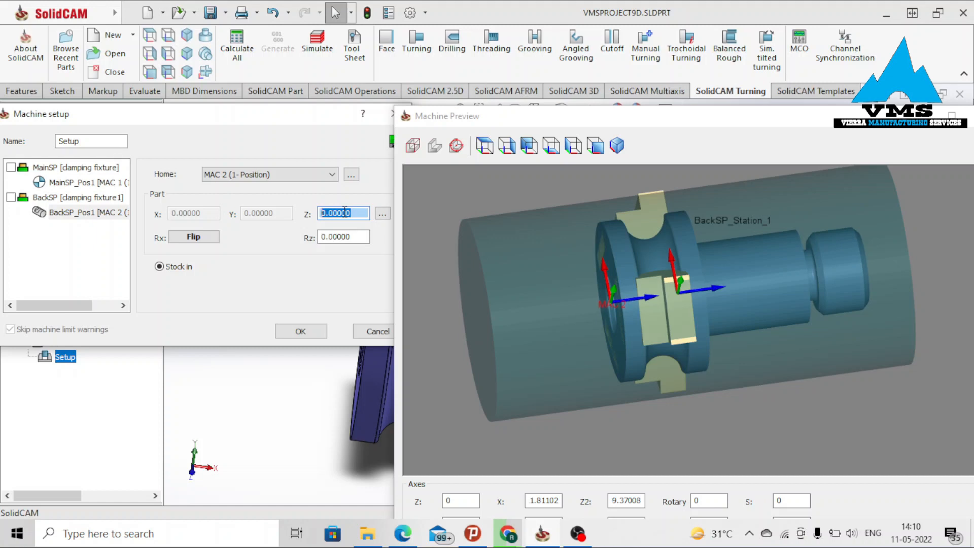
pyautogui.scroll(9, 345, 212)
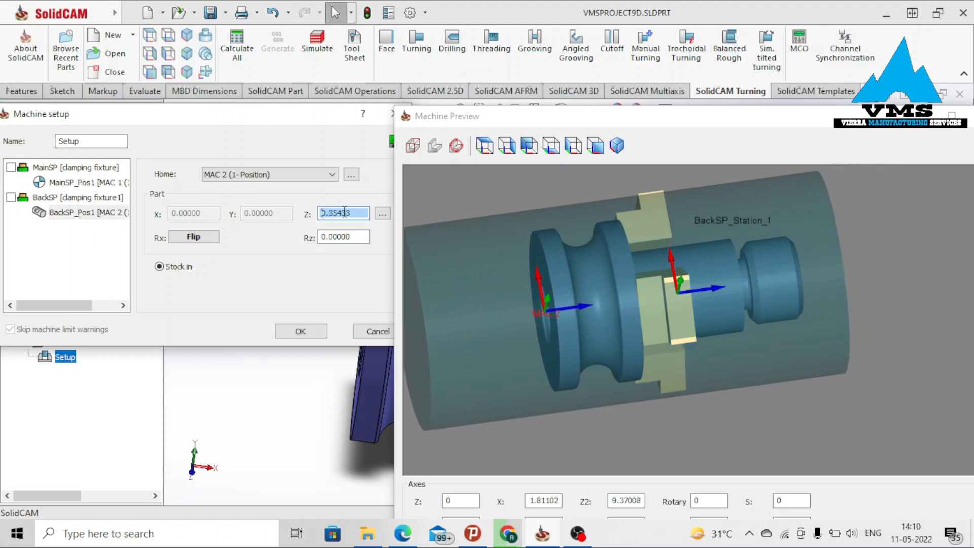
pyautogui.scroll(9, 344, 212)
pyautogui.click(647, 314)
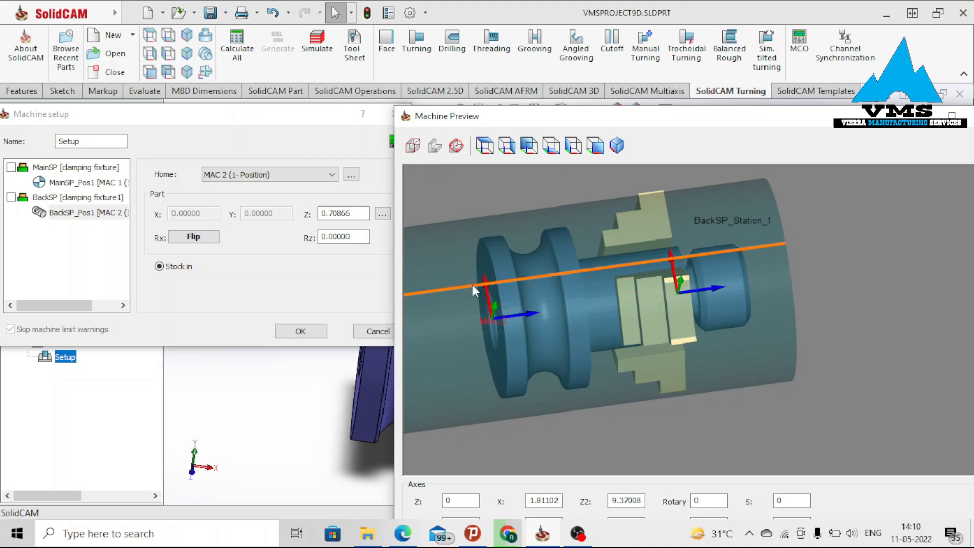
pyautogui.moveTo(570, 266); pyautogui.dragTo(560, 277, button='middle')
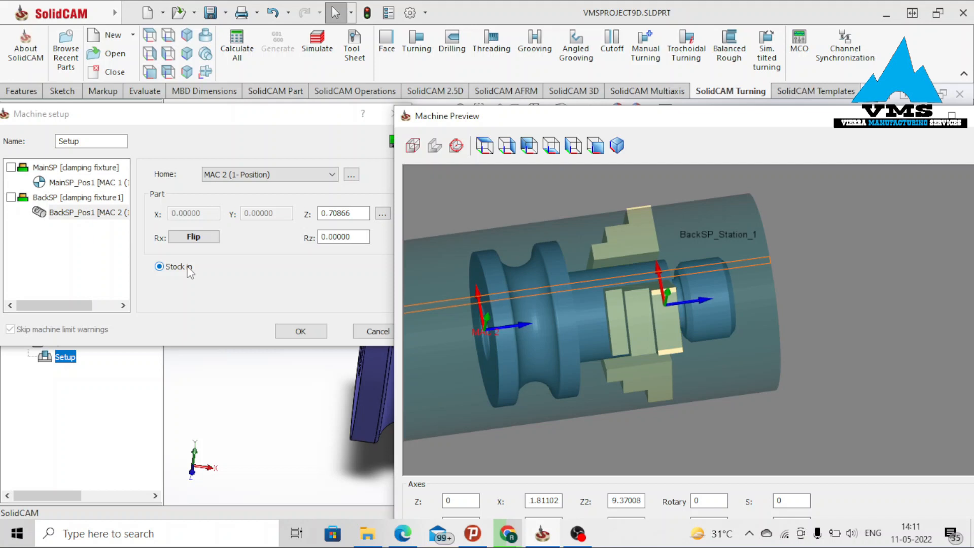
# Place the stock back in the MainSP_Pos1 position, inspect the main spindle clamping in the preview, and confirm the machine setup.
pyautogui.moveTo(241, 127); pyautogui.dragTo(294, 122)
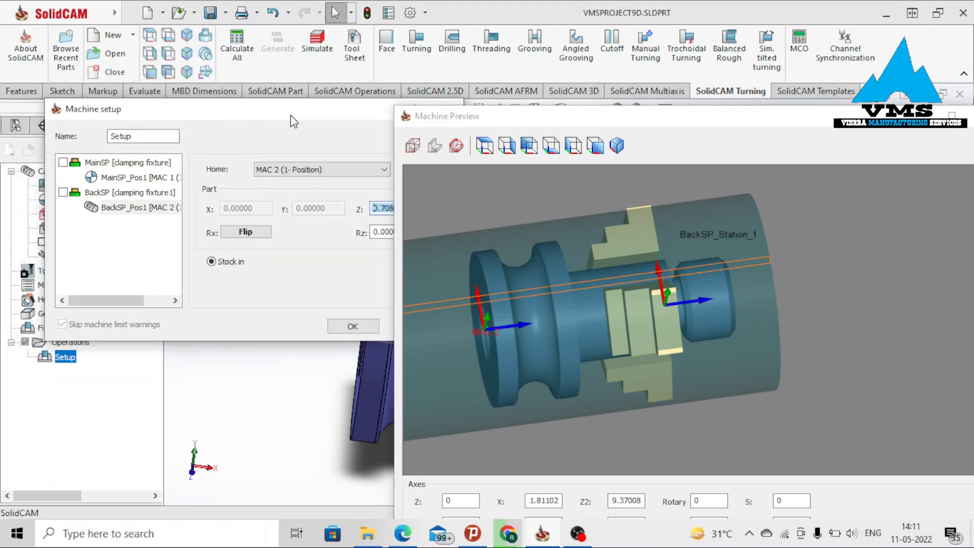
pyautogui.click(155, 178)
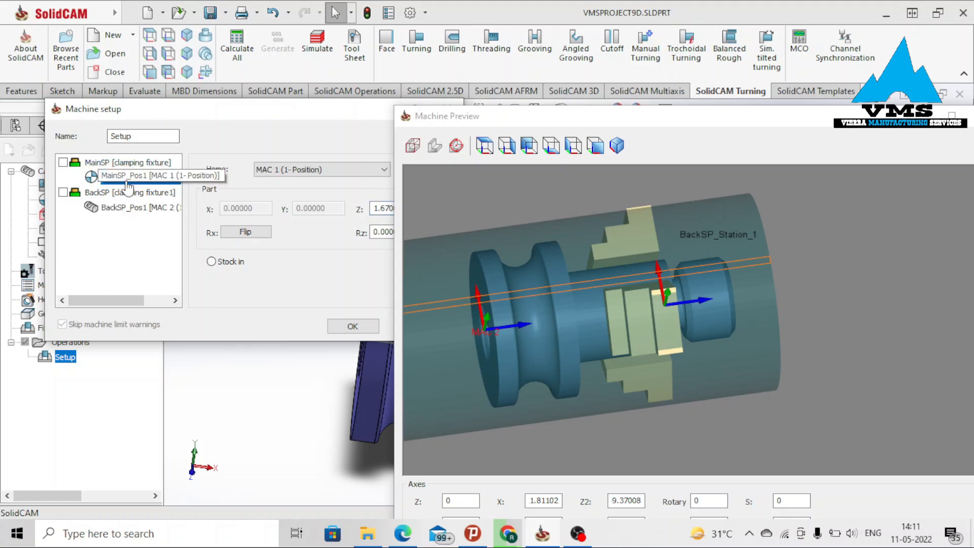
pyautogui.click(211, 261)
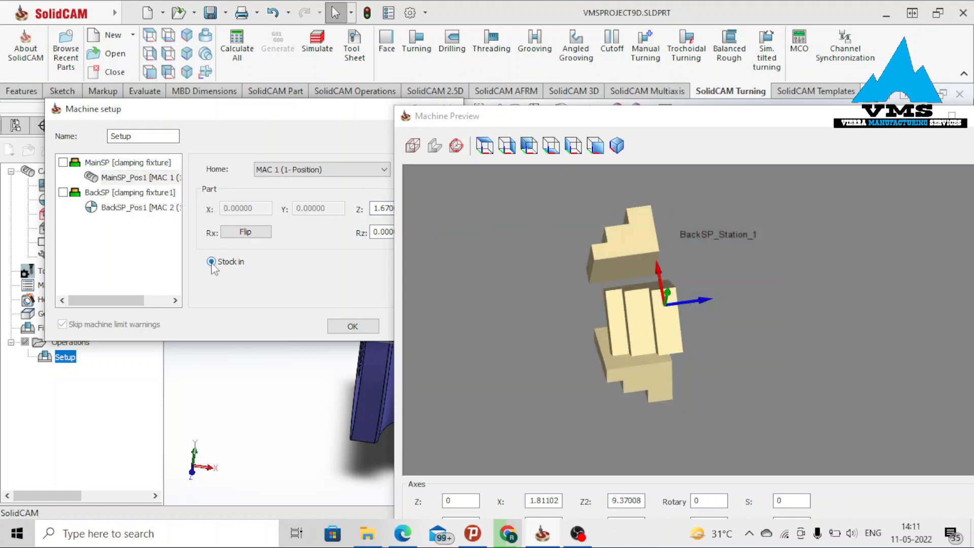
pyautogui.scroll(-12, 679, 297)
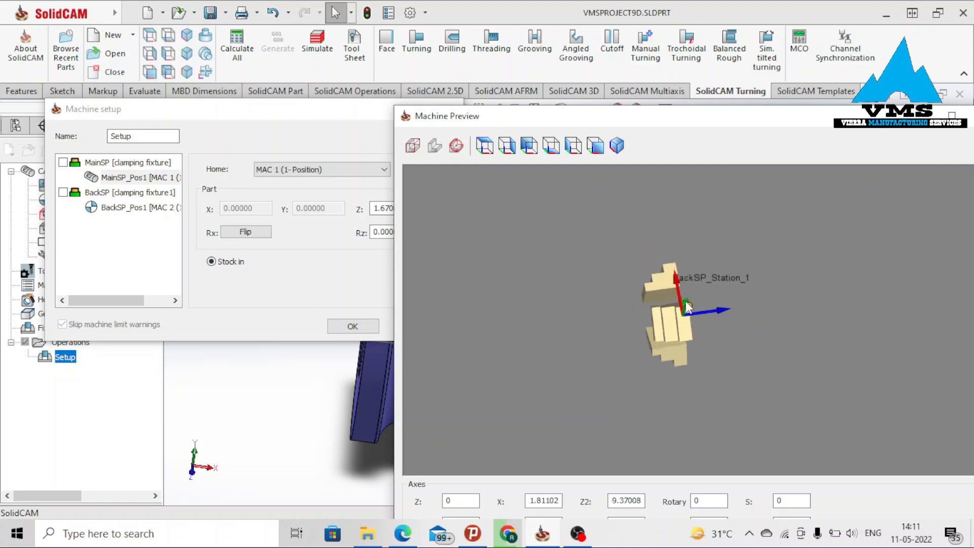
pyautogui.scroll(10, 685, 327)
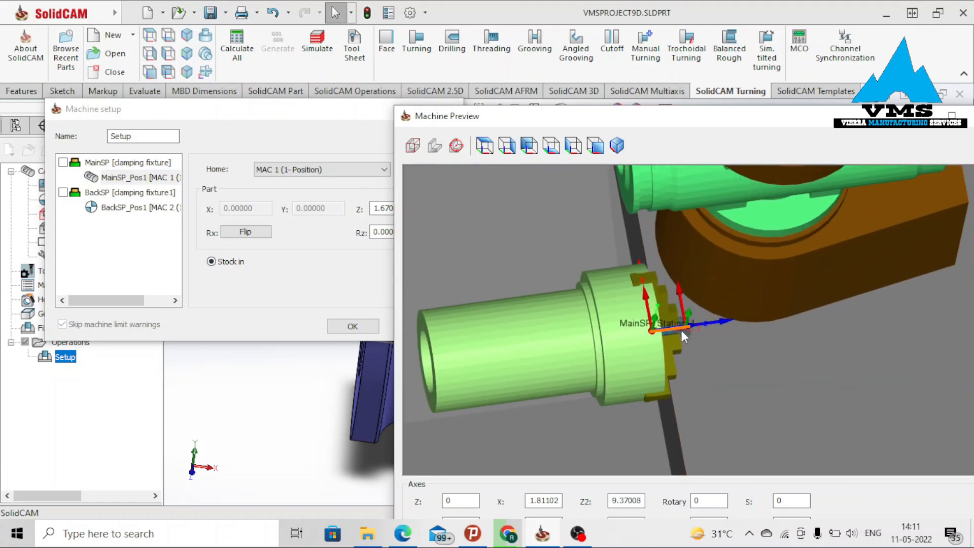
pyautogui.scroll(5, 680, 314)
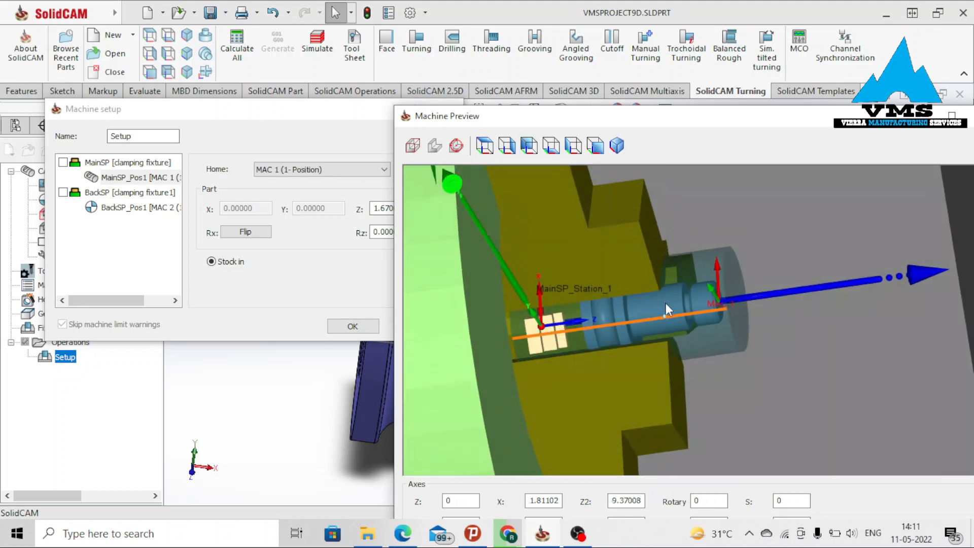
pyautogui.click(353, 328)
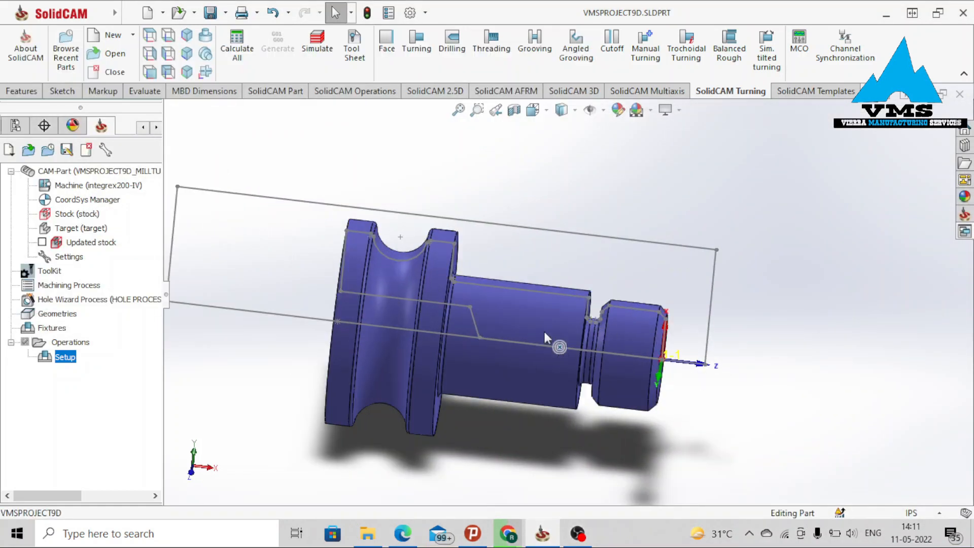
# Create a face turning operation at MAC 1 with solid geometry, using the shaft's front end face as both start and end.
pyautogui.scroll(-2, 533, 362)
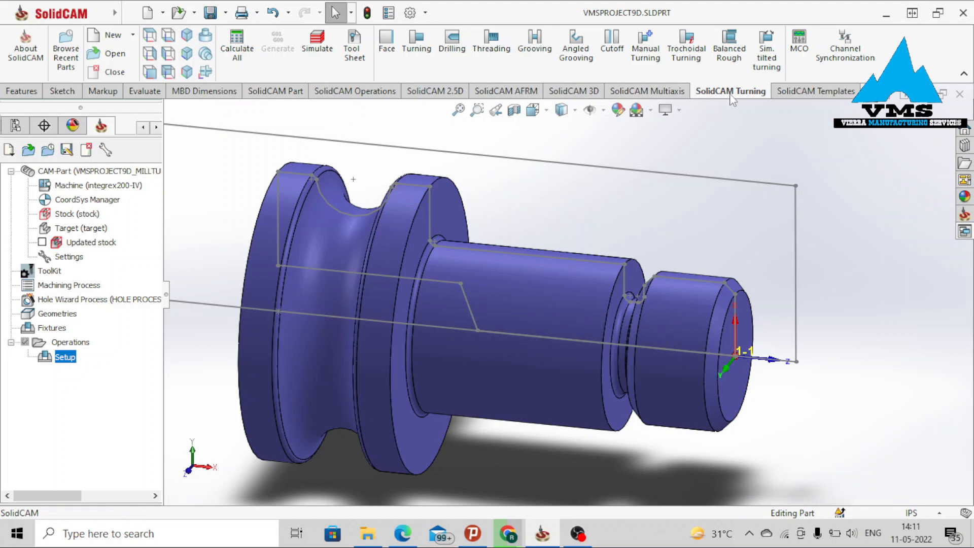
pyautogui.click(387, 41)
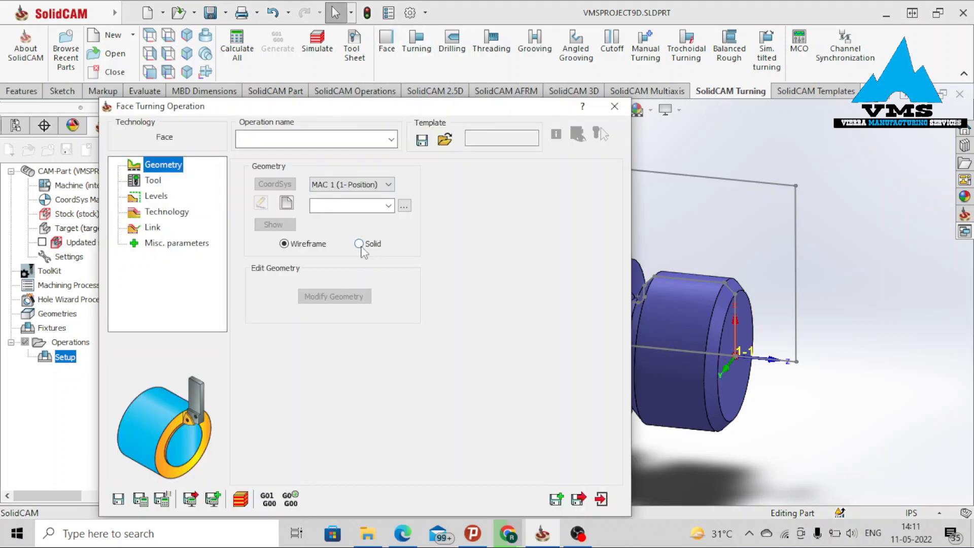
pyautogui.click(359, 243)
pyautogui.click(286, 203)
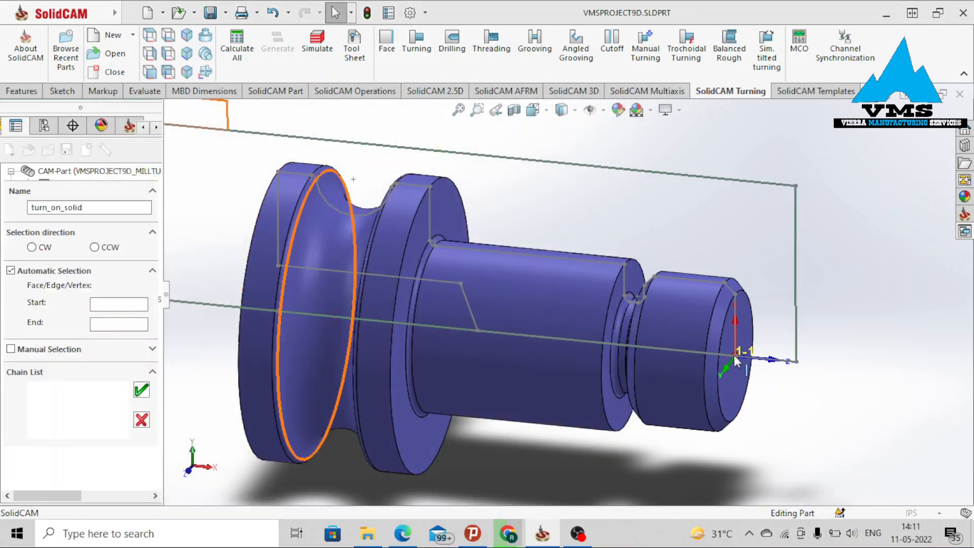
pyautogui.scroll(-5, 723, 352)
pyautogui.click(705, 289)
pyautogui.click(705, 289)
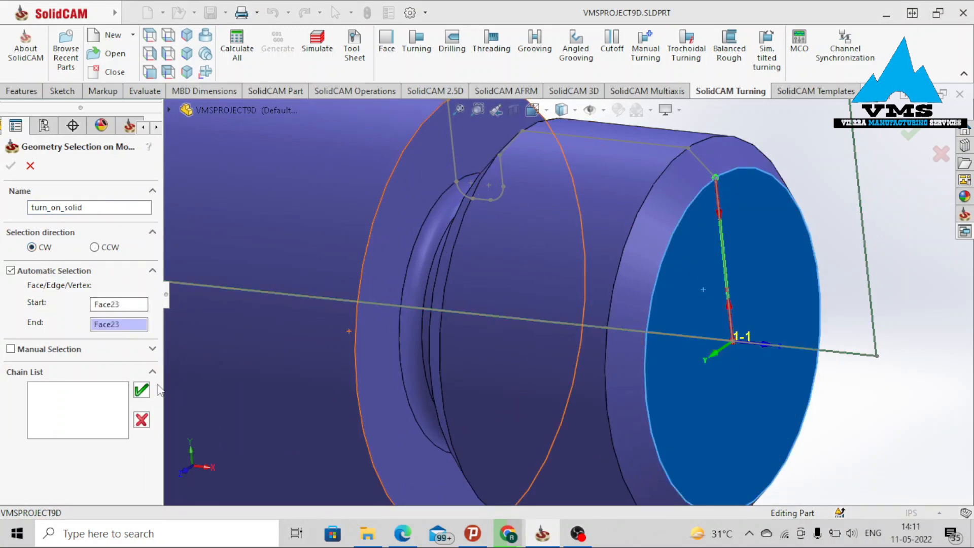
pyautogui.click(142, 390)
# Modify the face turning geometry to auto extend its end to the stock.
pyautogui.click(328, 297)
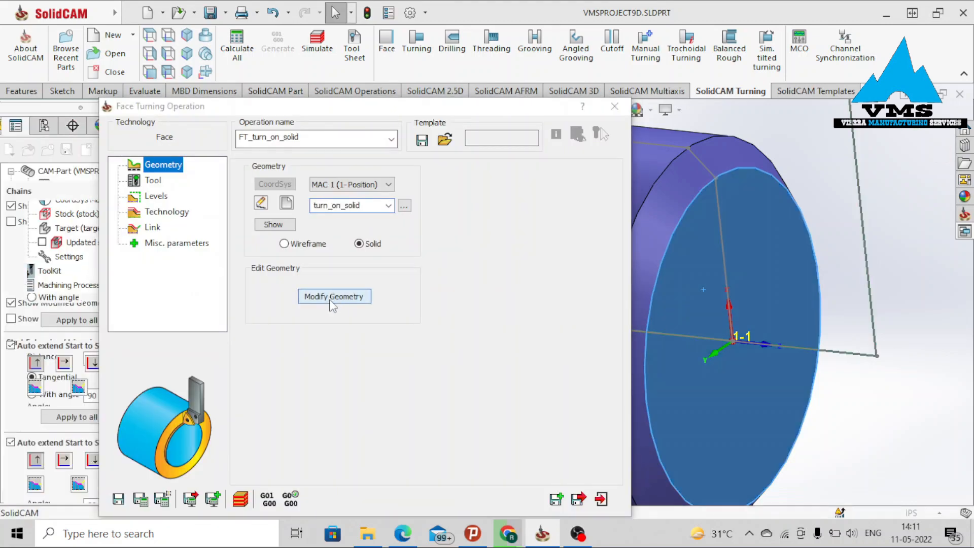
pyautogui.scroll(-5, 153, 283)
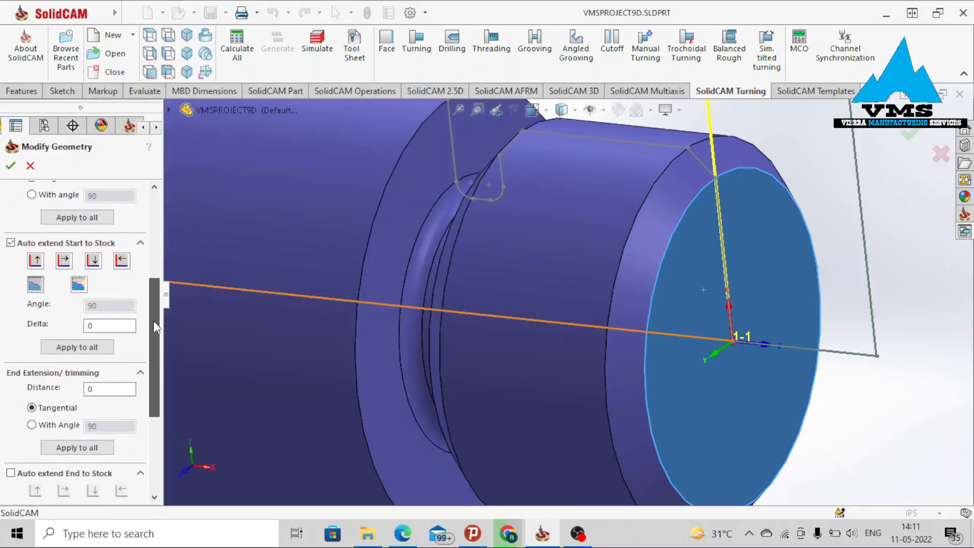
pyautogui.click(11, 473)
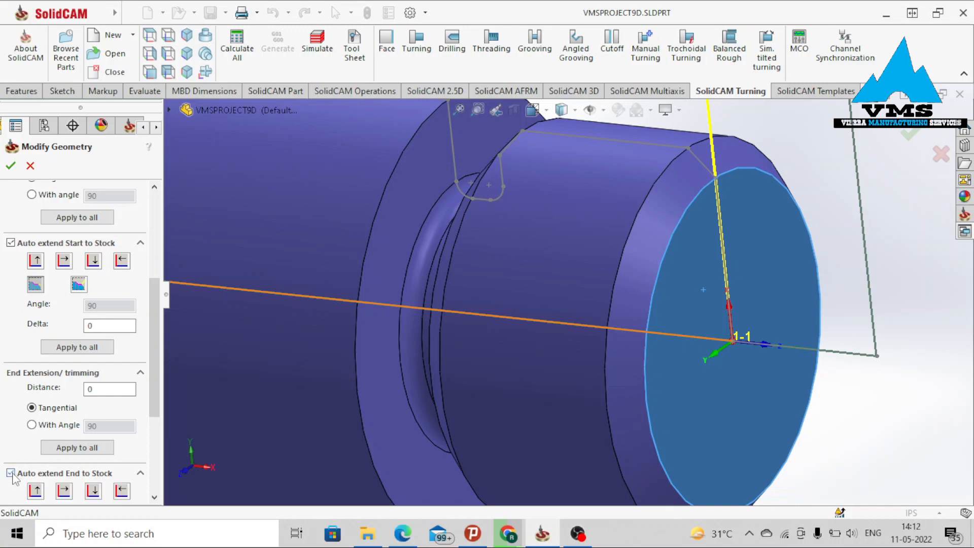
pyautogui.click(11, 166)
# Add an external turning tool for the face turning operation and give it a T (60deg) insert shape.
pyautogui.click(152, 181)
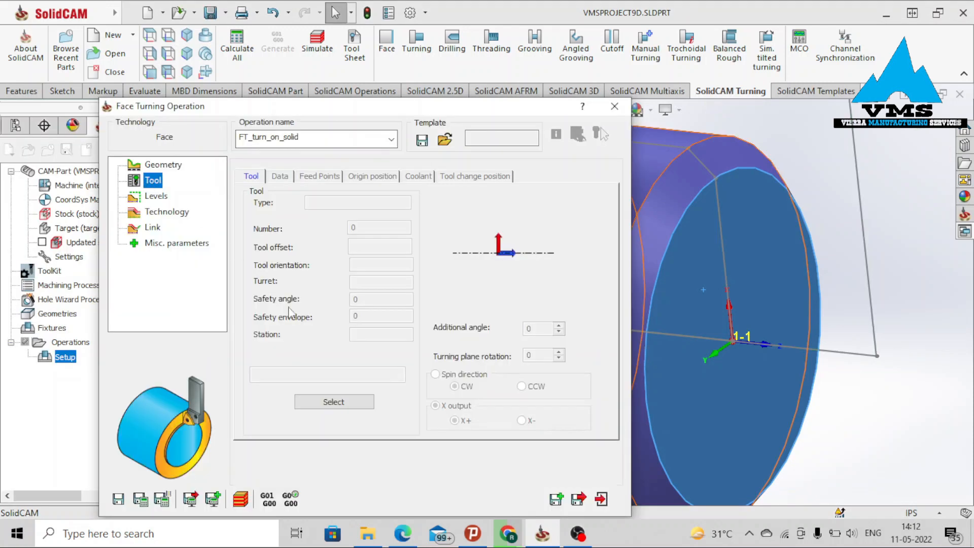
pyautogui.click(333, 401)
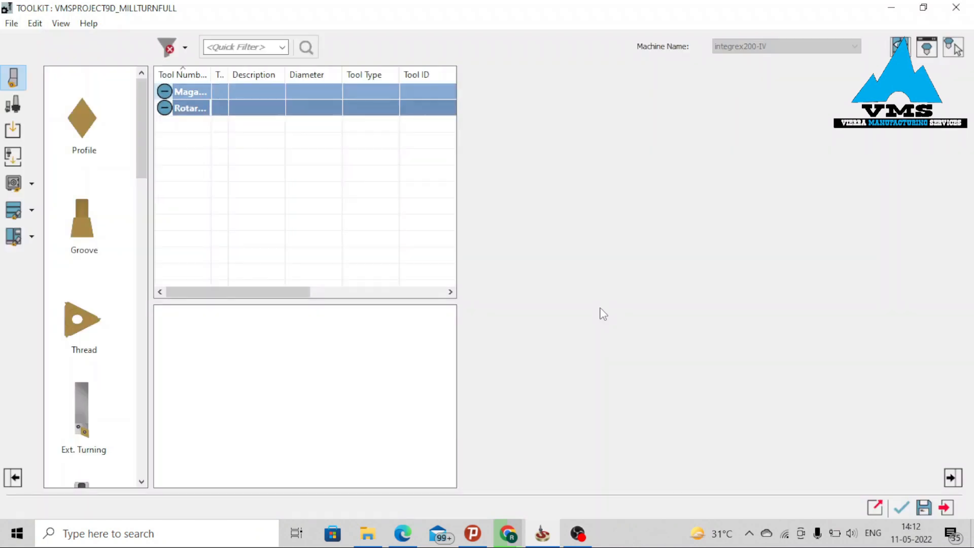
pyautogui.moveTo(142, 168); pyautogui.dragTo(148, 209)
pyautogui.doubleClick(82, 251)
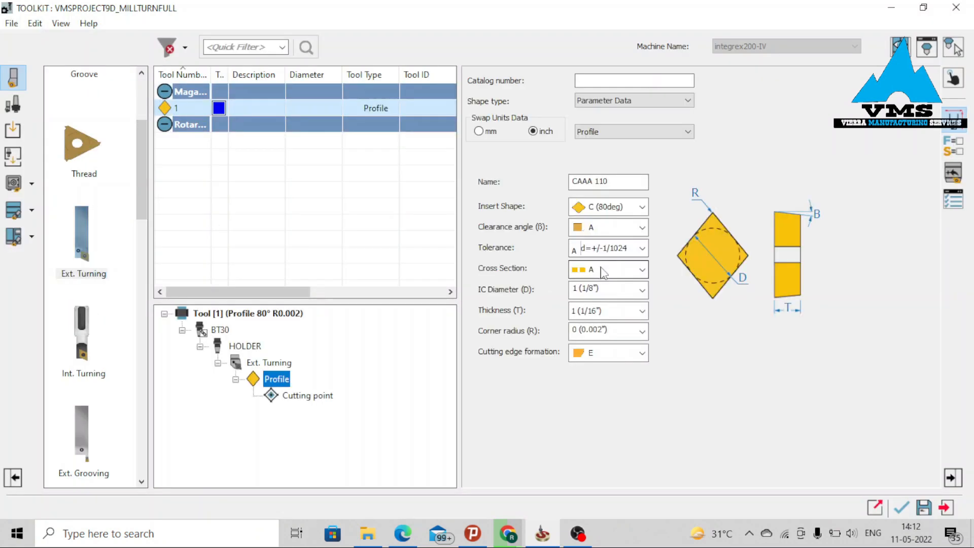
pyautogui.click(638, 209)
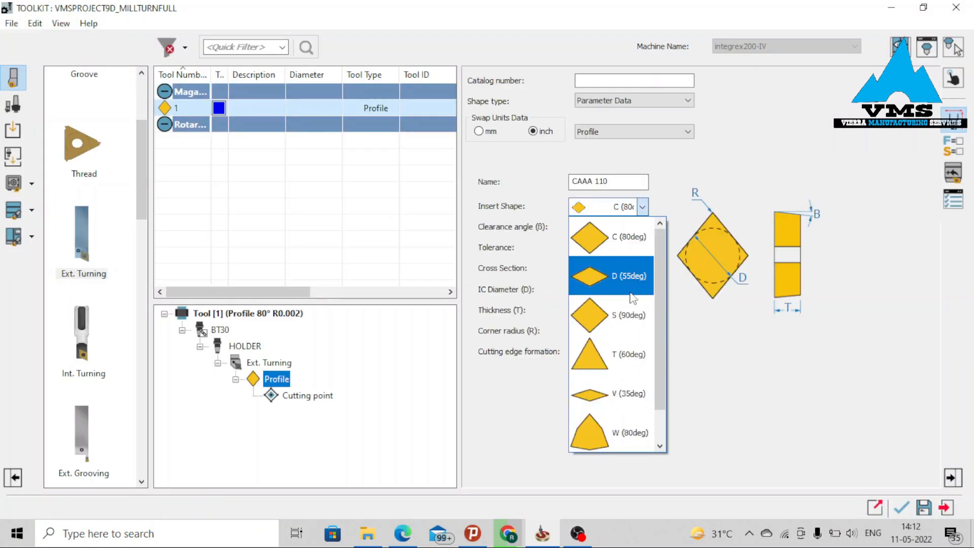
pyautogui.scroll(-1, 633, 348)
pyautogui.click(632, 349)
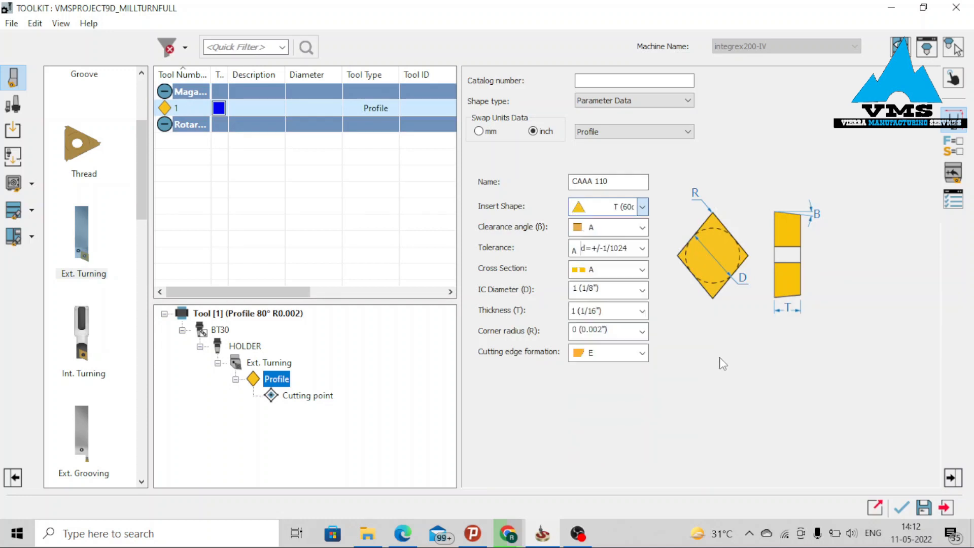
# Add a second external turning tool with a V (35deg) insert shape and assign it to the face turning operation.
pyautogui.doubleClick(82, 259)
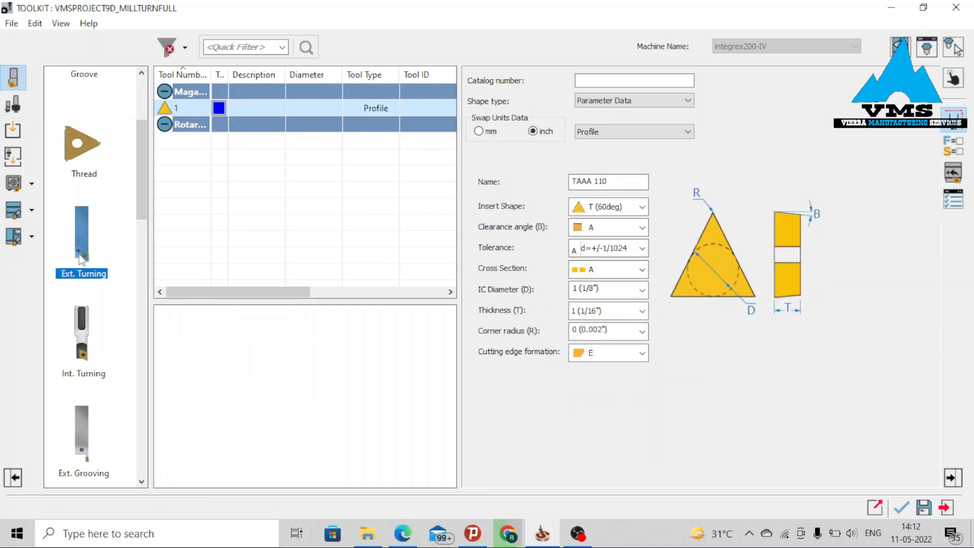
pyautogui.click(642, 207)
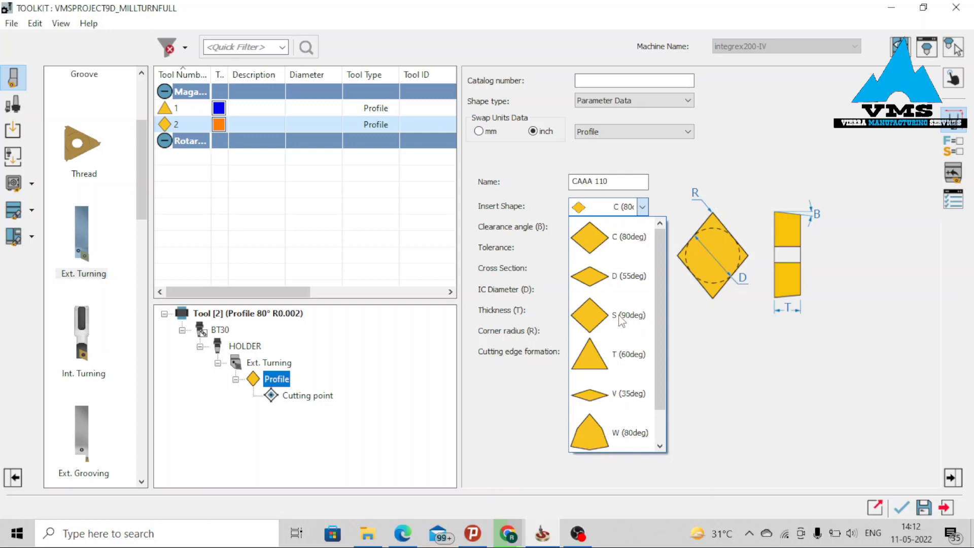
pyautogui.click(630, 395)
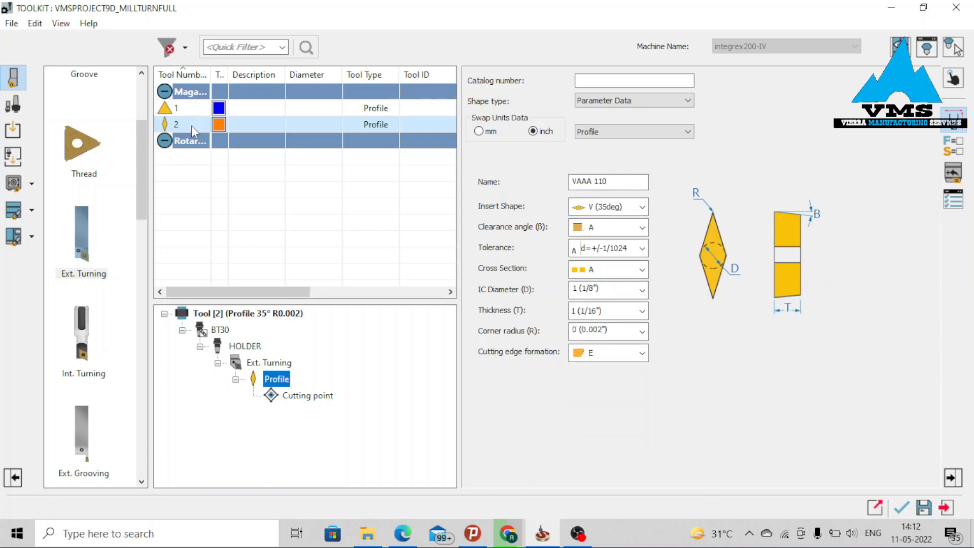
pyautogui.click(901, 508)
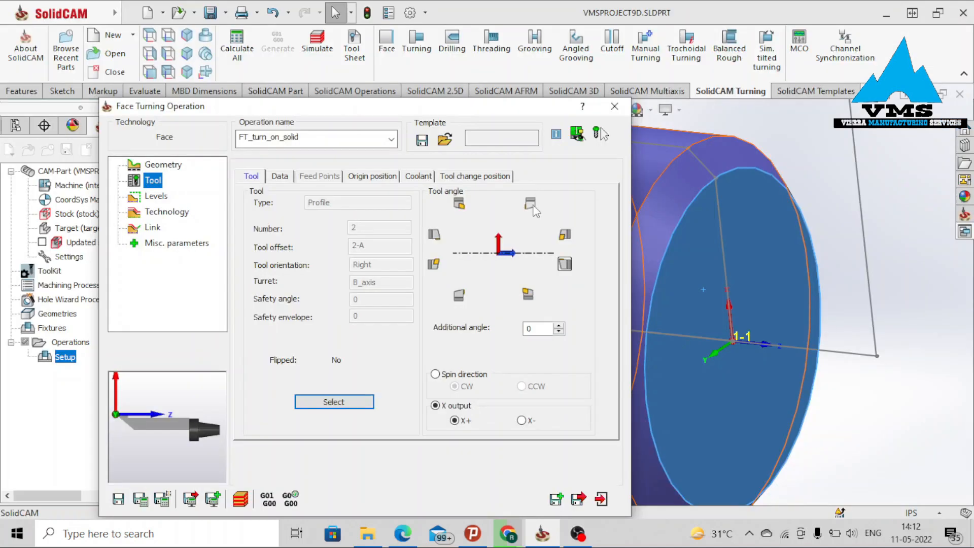
# Review the face turning safety distance and enable the finish pass with compensation in the technology settings.
pyautogui.click(155, 195)
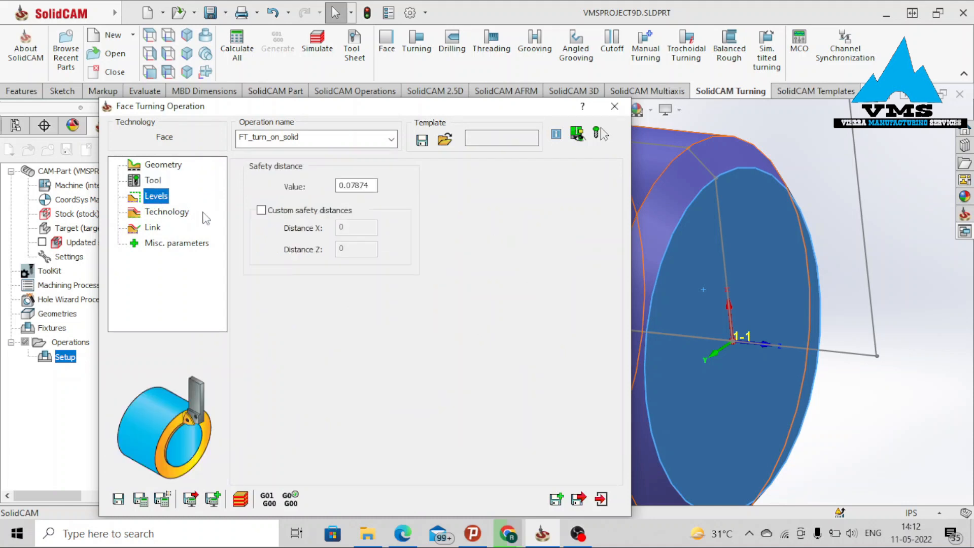
pyautogui.doubleClick(367, 187)
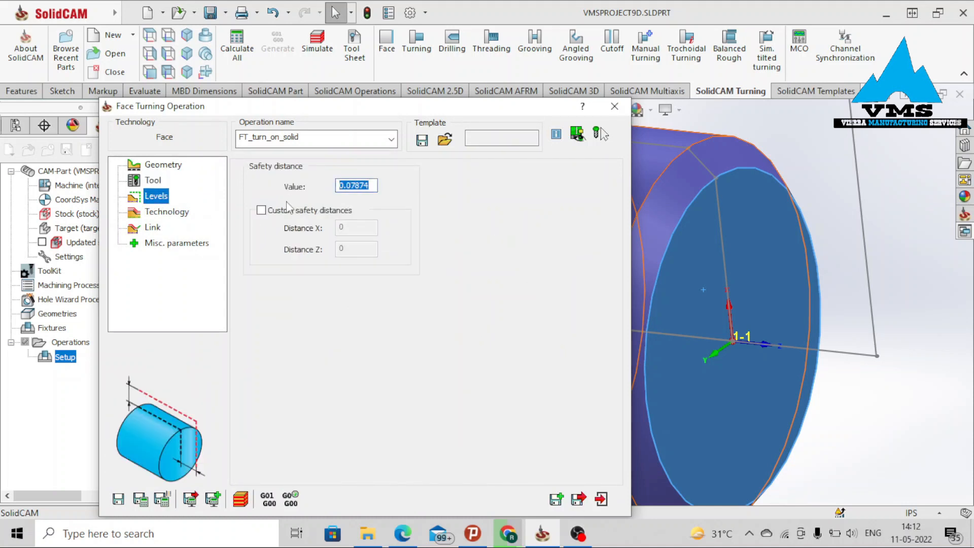
pyautogui.click(157, 211)
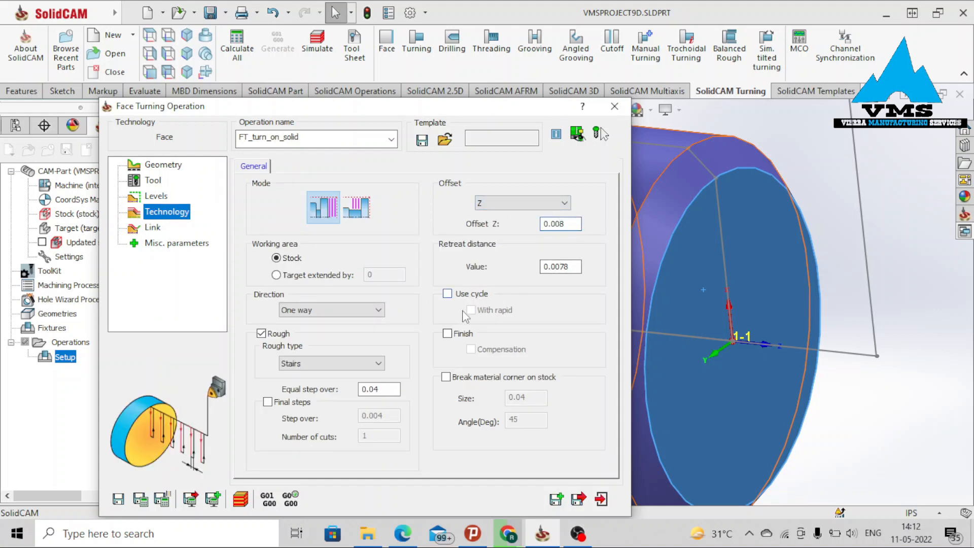
pyautogui.click(463, 335)
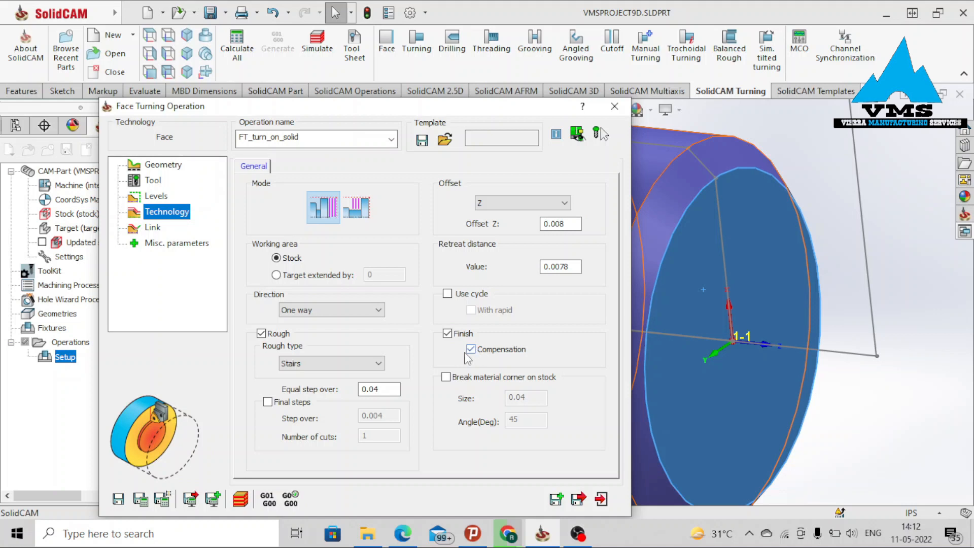
# Check the face turning miscellaneous parameters, save and calculate the operation, and start its simulation.
pyautogui.click(176, 244)
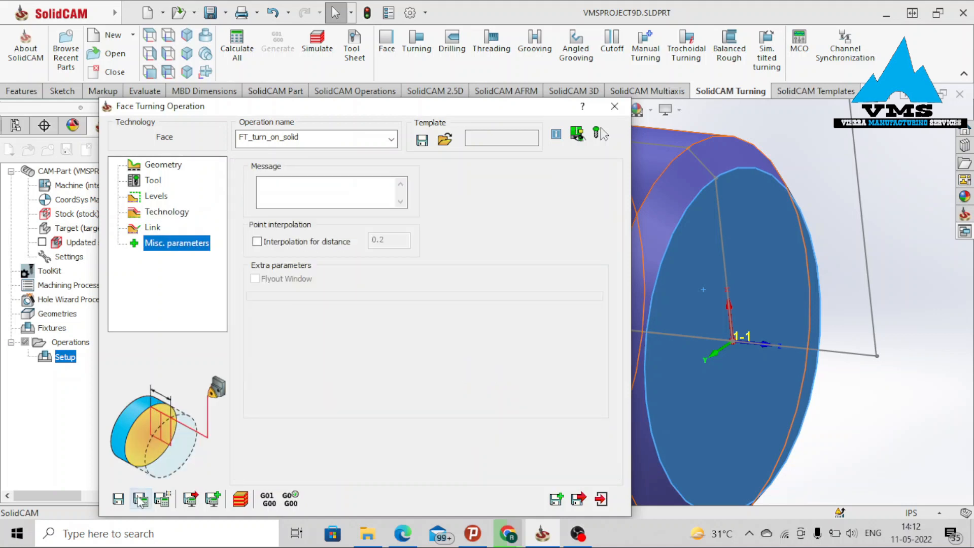
pyautogui.click(140, 499)
pyautogui.click(161, 166)
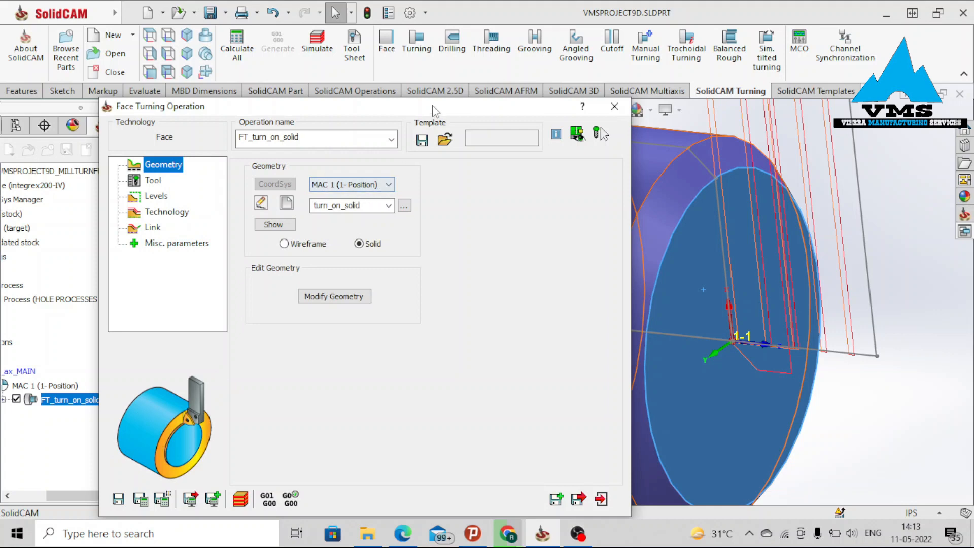
pyautogui.moveTo(432, 106); pyautogui.dragTo(438, 83)
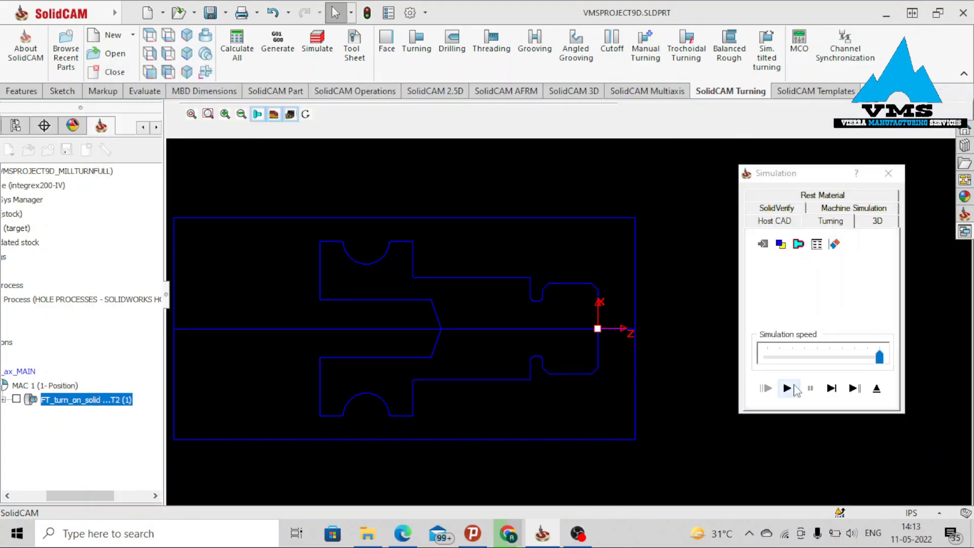
# Simulate the face turning toolpath in the 2D turning simulation, inspect the remaining stock, and close the simulation.
pyautogui.click(789, 389)
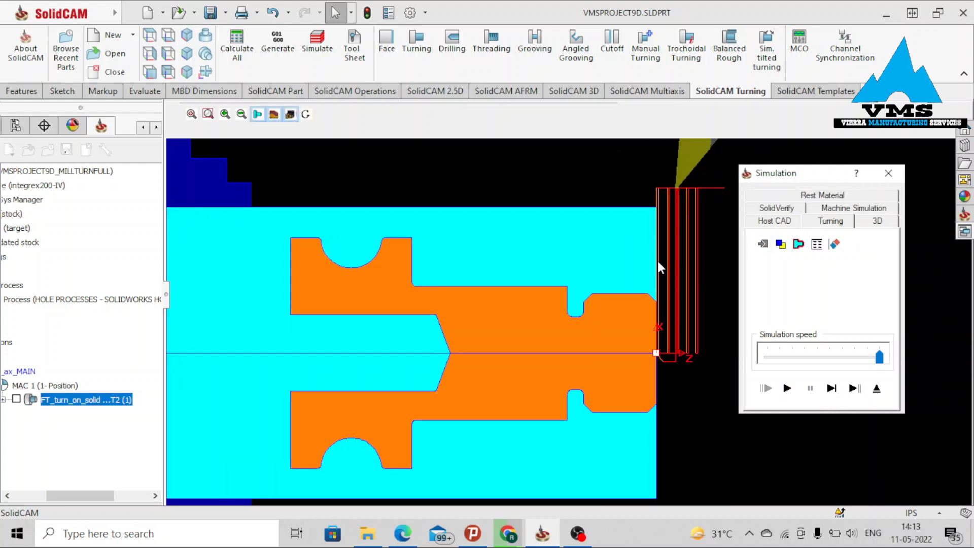
pyautogui.scroll(1, 258, 205)
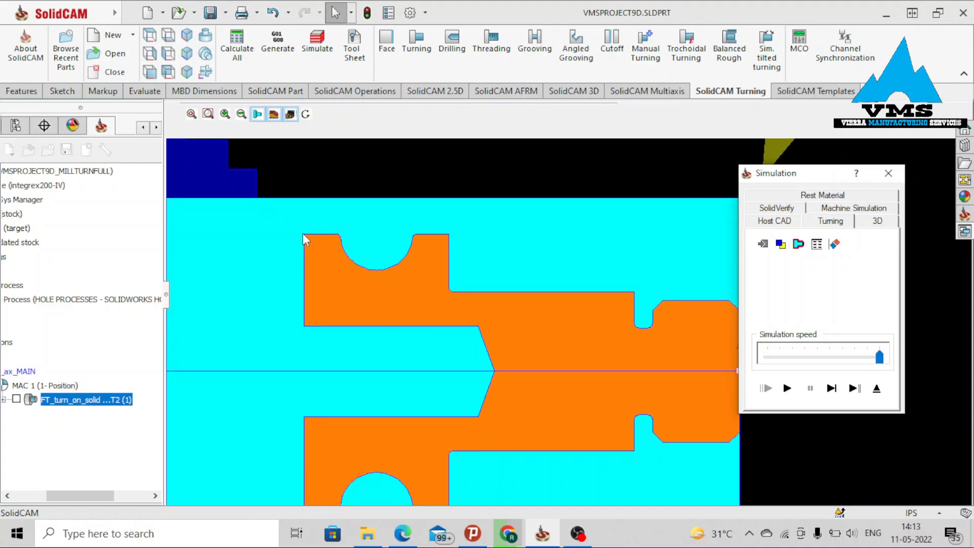
pyautogui.scroll(-1, 675, 276)
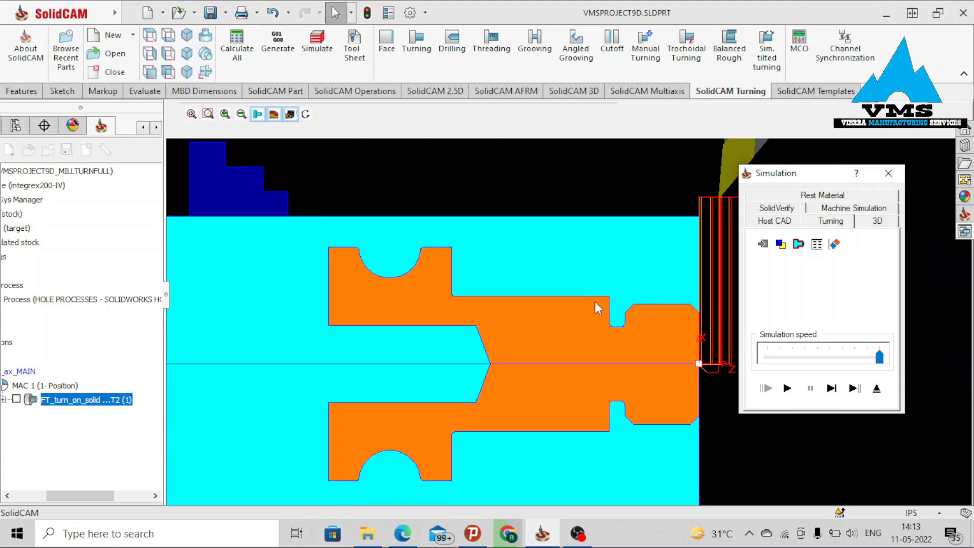
pyautogui.click(888, 173)
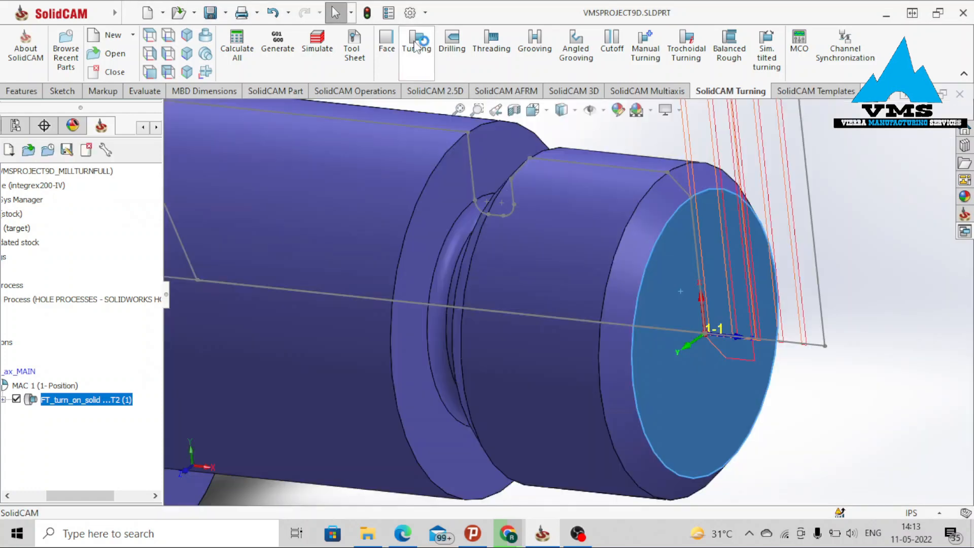
# Create a turning operation with a geometry chain from the front end's chamfer face to the rearmost flange's outer cylindrical face.
pyautogui.click(416, 43)
pyautogui.click(288, 184)
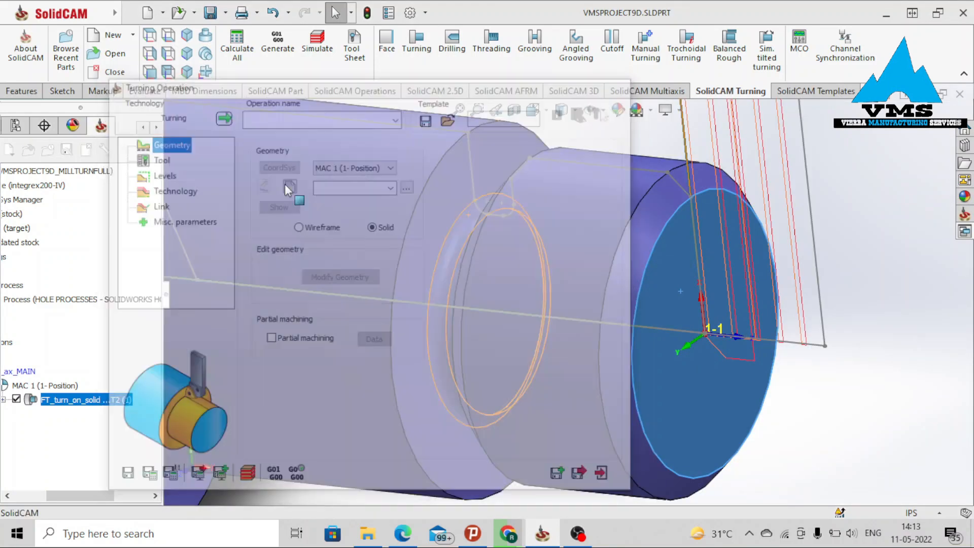
pyautogui.click(649, 232)
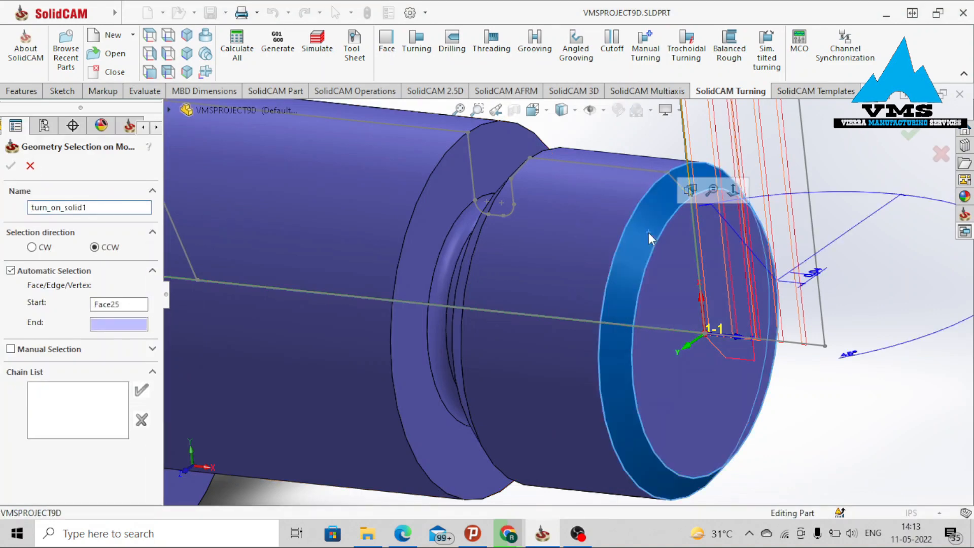
pyautogui.scroll(-3, 349, 230)
pyautogui.click(347, 228)
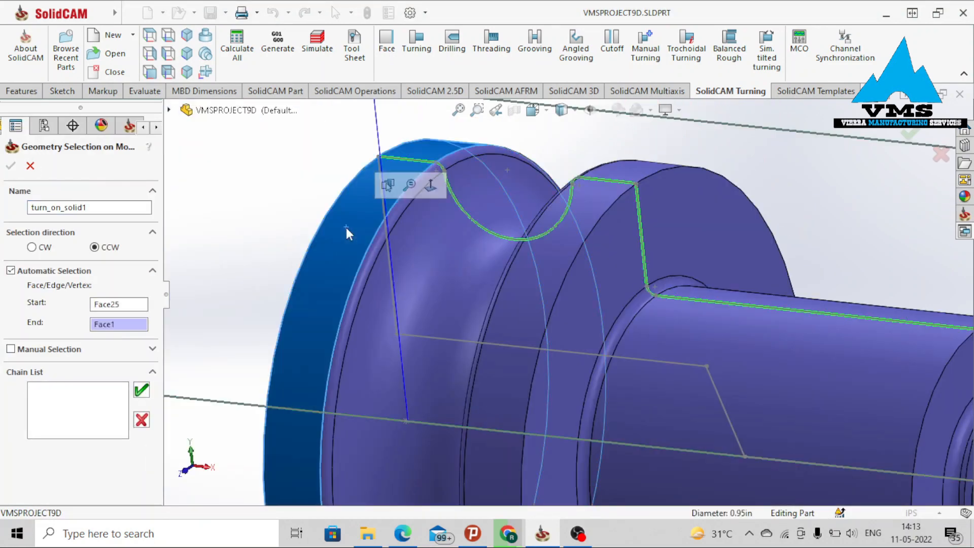
pyautogui.scroll(5, 483, 224)
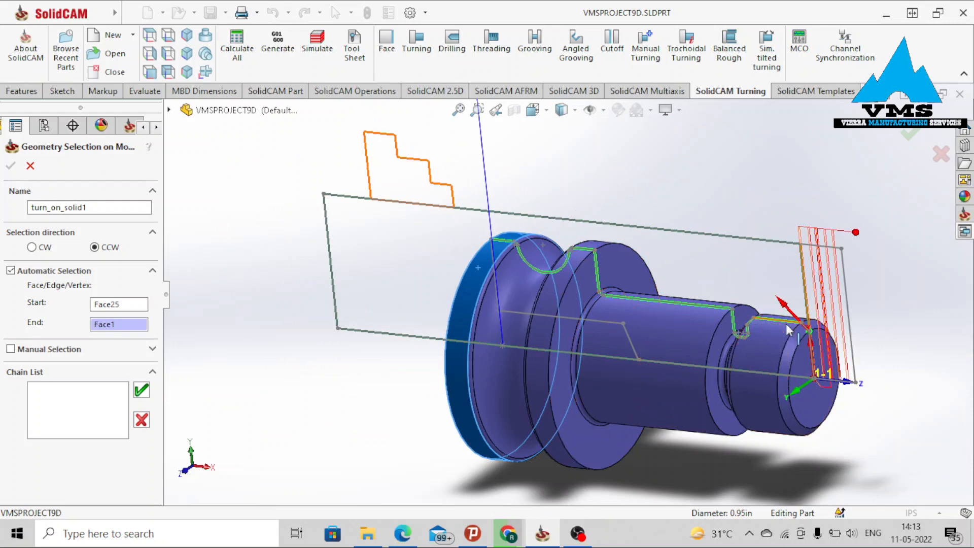
pyautogui.scroll(-3, 788, 327)
pyautogui.scroll(3, 788, 326)
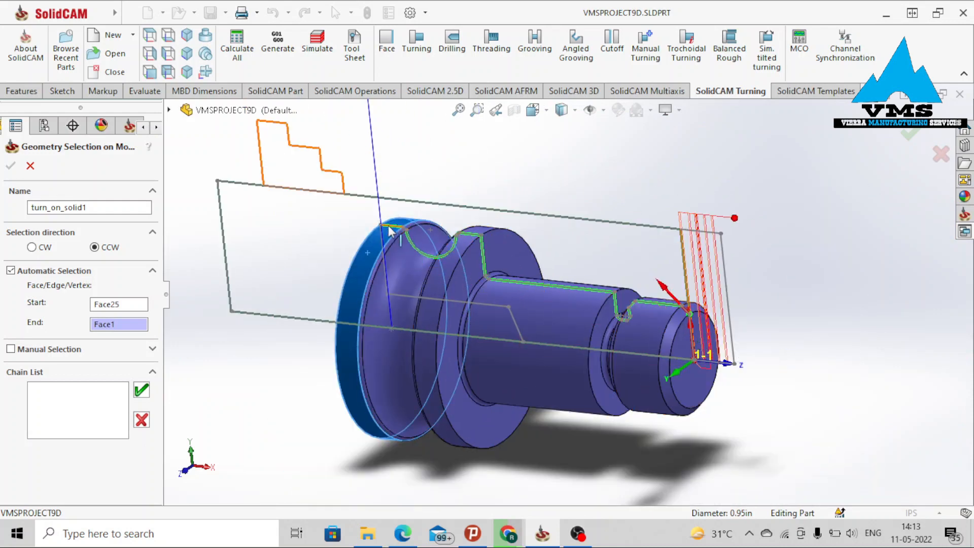
pyautogui.click(142, 390)
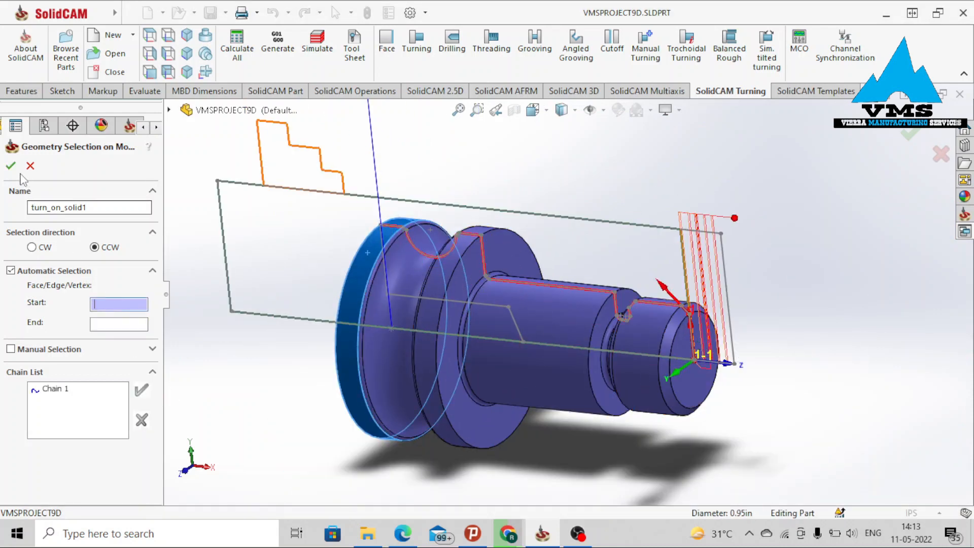
pyautogui.click(11, 166)
# Assign tool 1 with the T (60deg) insert to the turning operation and orient it for external turning from above.
pyautogui.click(158, 159)
pyautogui.click(338, 380)
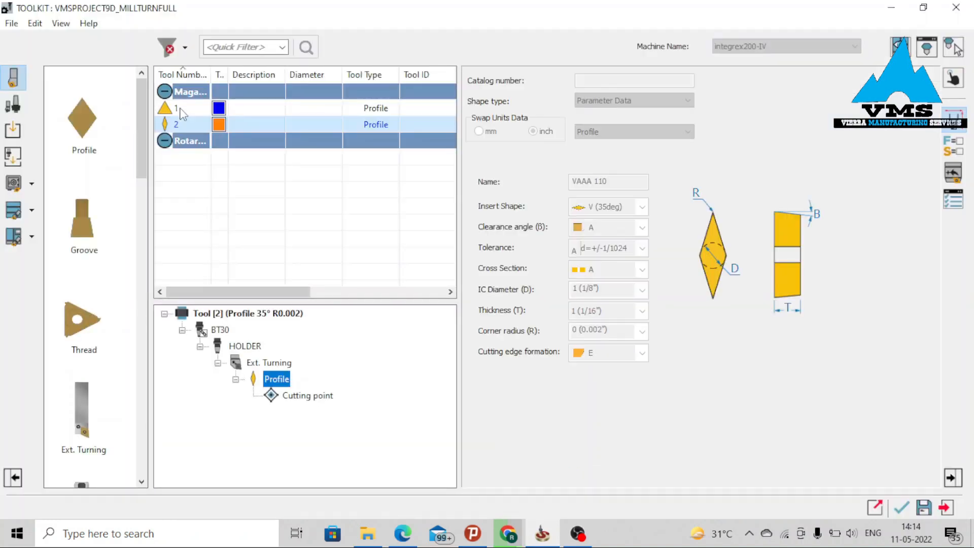
pyautogui.click(183, 113)
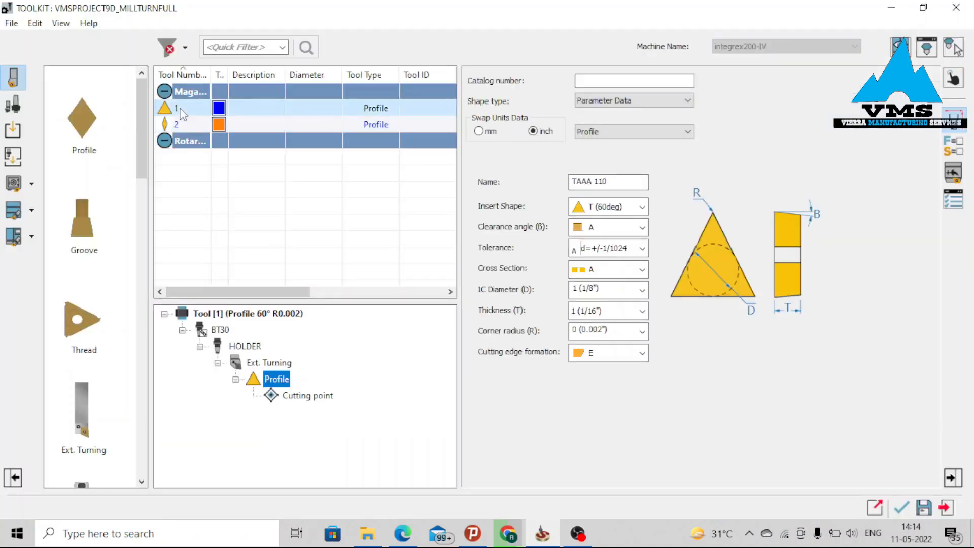
pyautogui.doubleClick(180, 109)
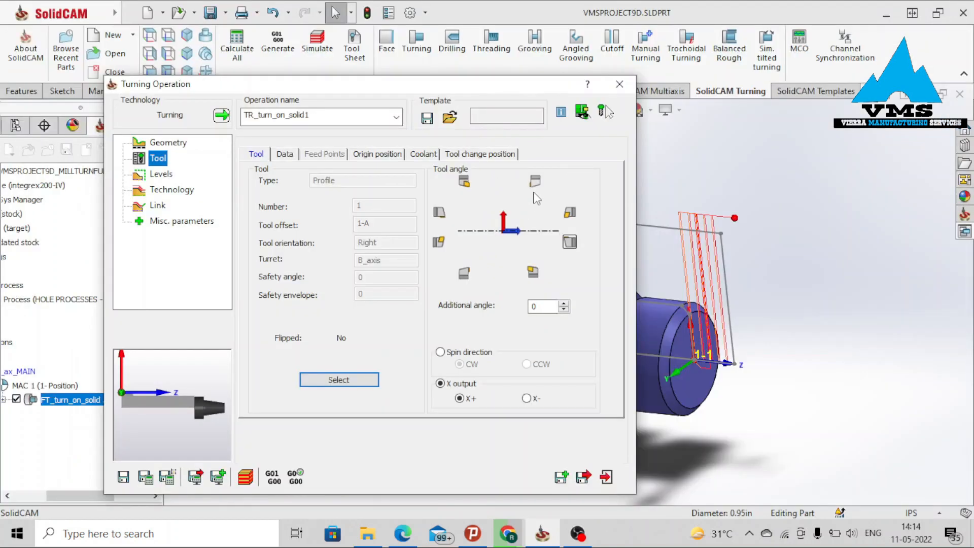
pyautogui.click(535, 181)
# Review the turning safety distance and set the rough offset type to Distance with a value of 0.002.
pyautogui.click(161, 174)
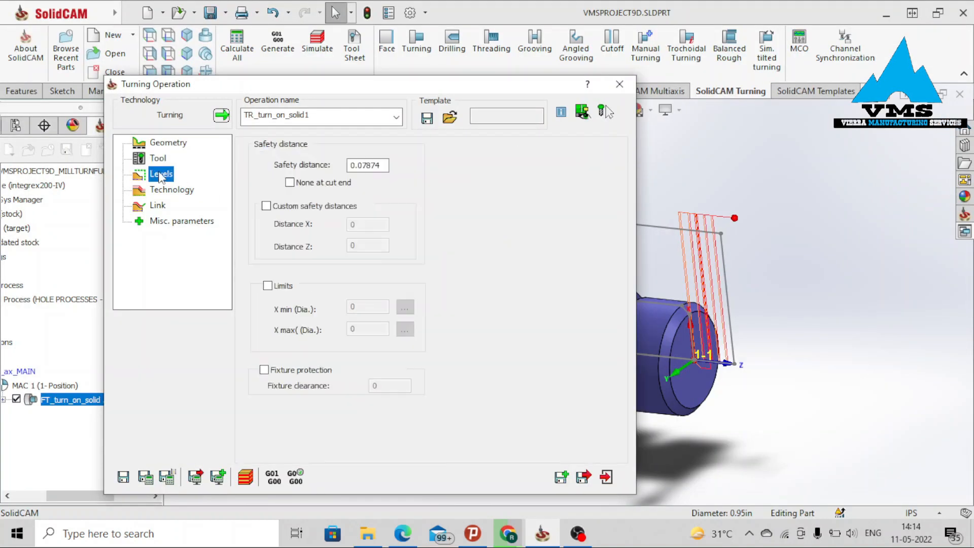
pyautogui.click(171, 192)
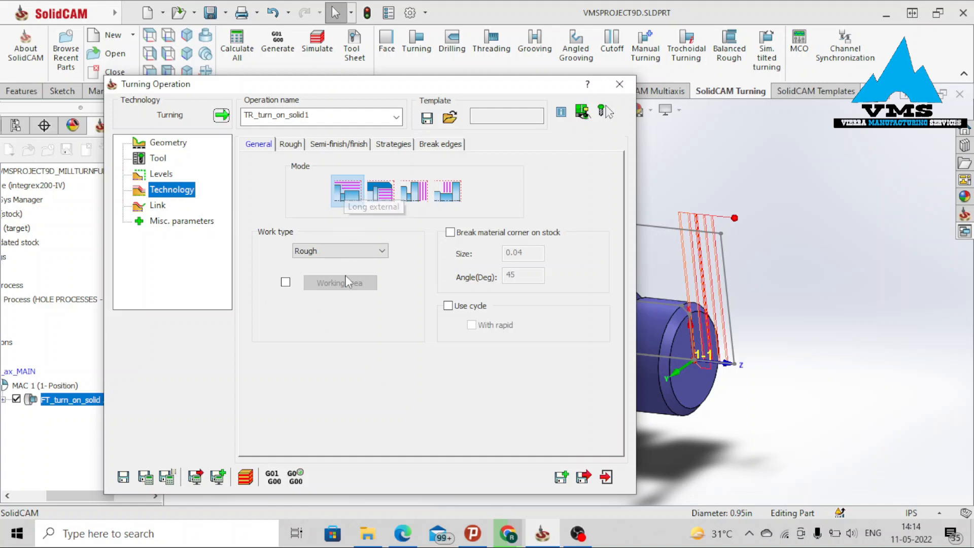
pyautogui.click(291, 143)
pyautogui.click(528, 184)
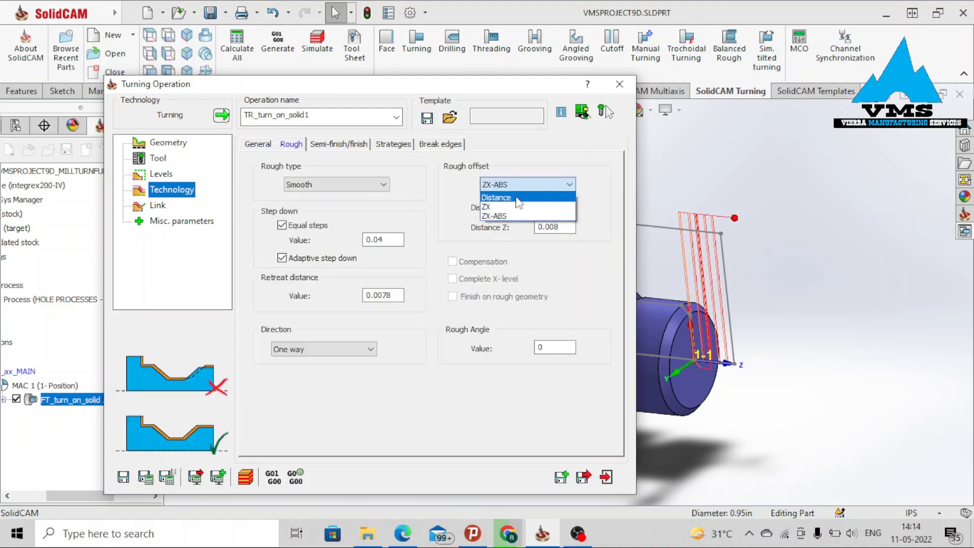
pyautogui.click(507, 196)
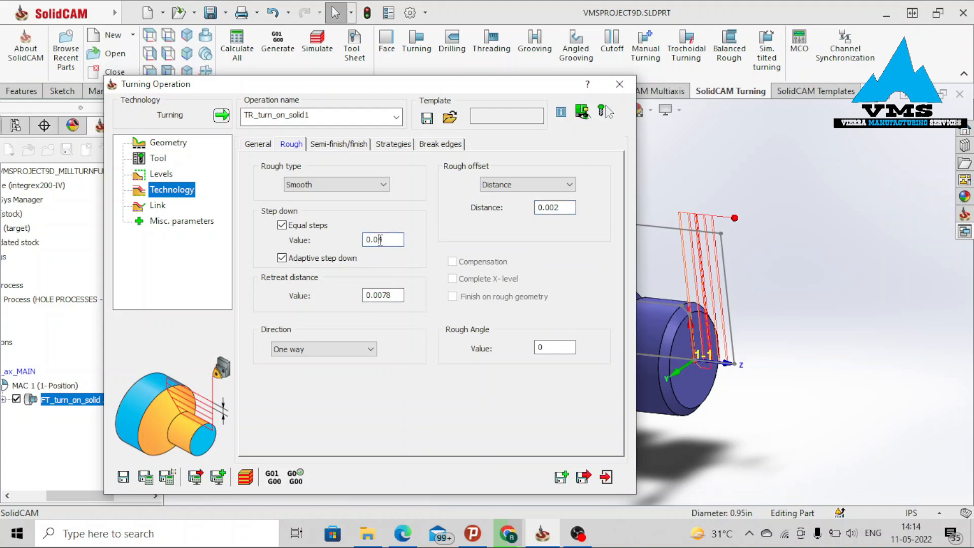
# Set the turning finish to ISO-Turning method on rest material only with compensation, and choose non-descending motions.
pyautogui.click(341, 146)
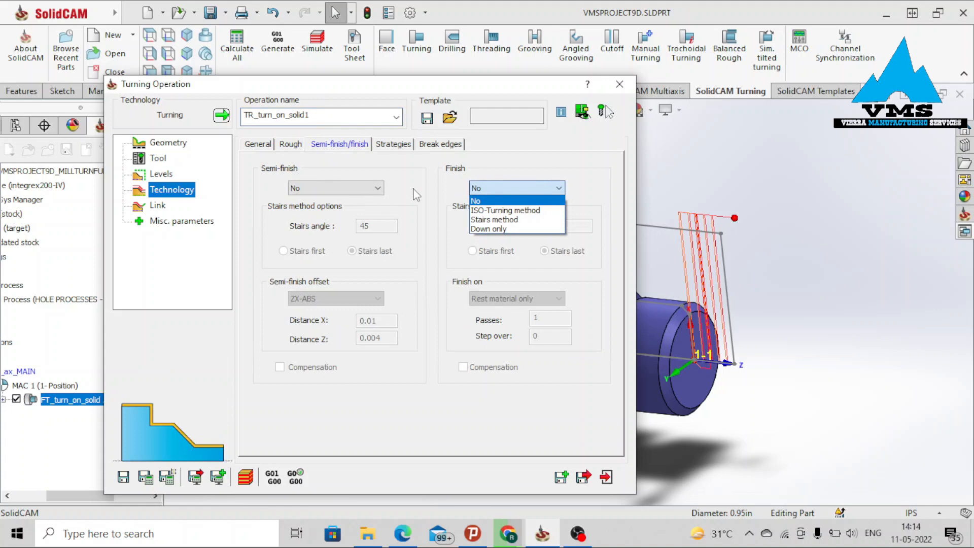
pyautogui.click(494, 210)
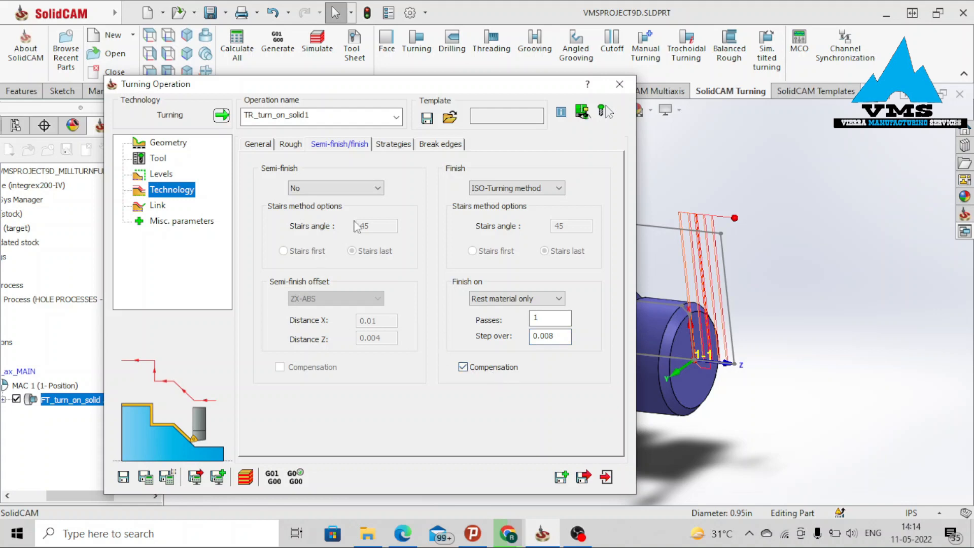
pyautogui.click(397, 146)
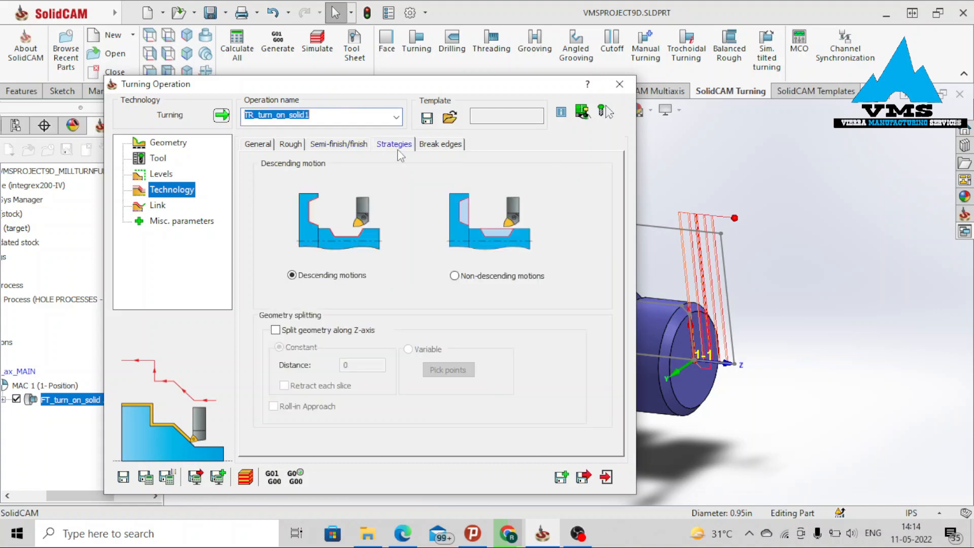
pyautogui.click(468, 280)
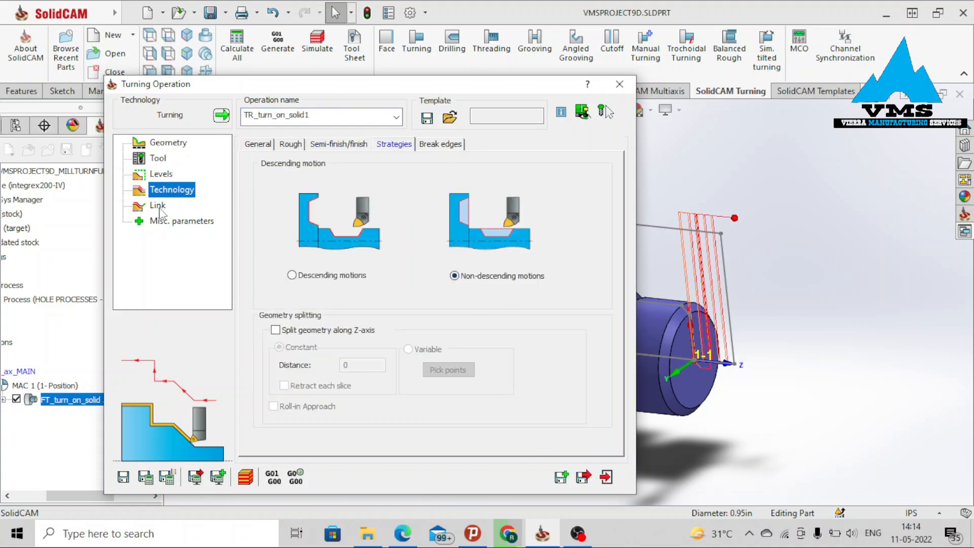
# Calculate and simulate the turning operation, and hide its toolpath on the model.
pyautogui.click(163, 221)
pyautogui.click(146, 477)
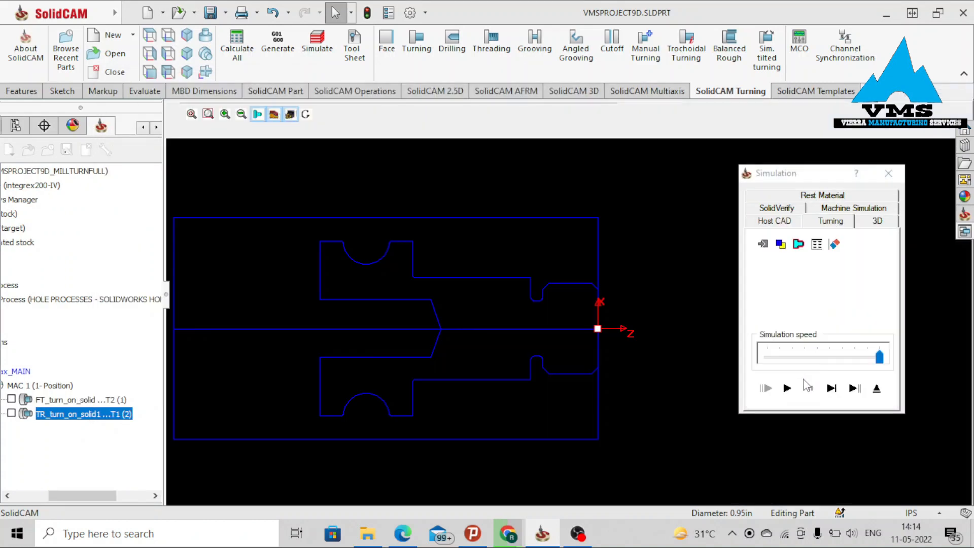
pyautogui.click(808, 388)
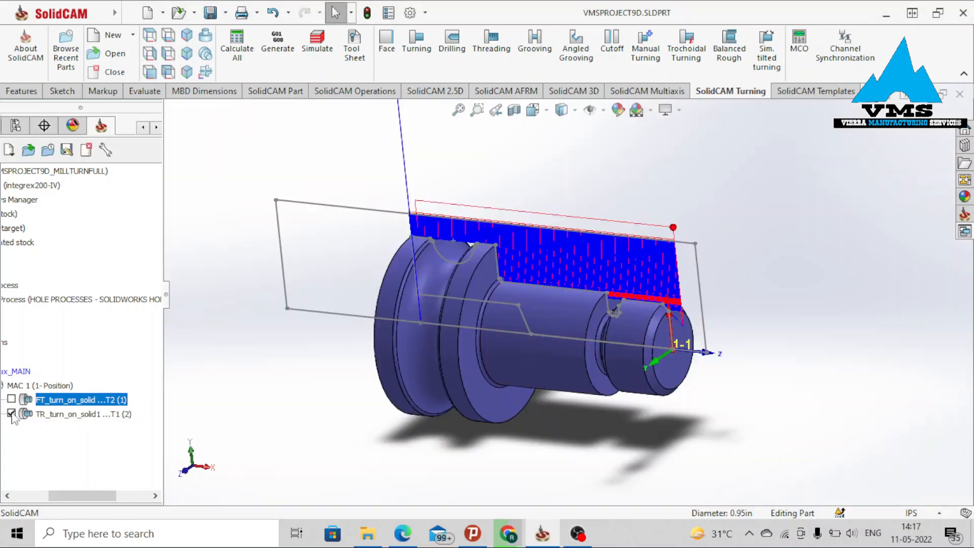
pyautogui.click(11, 414)
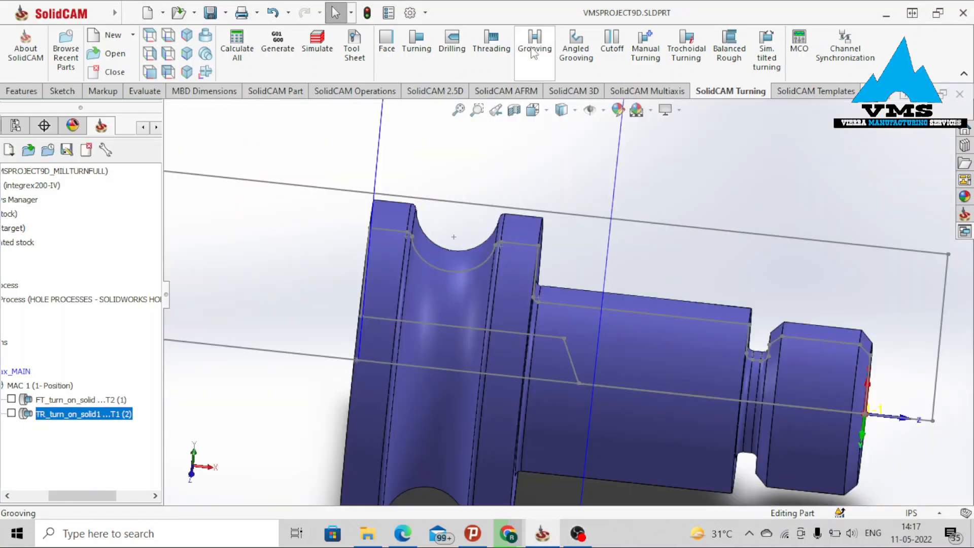
# Create a grooving operation with a geometry chain across the narrow neck groove, from its front wall to the rear shoulder face.
pyautogui.click(531, 47)
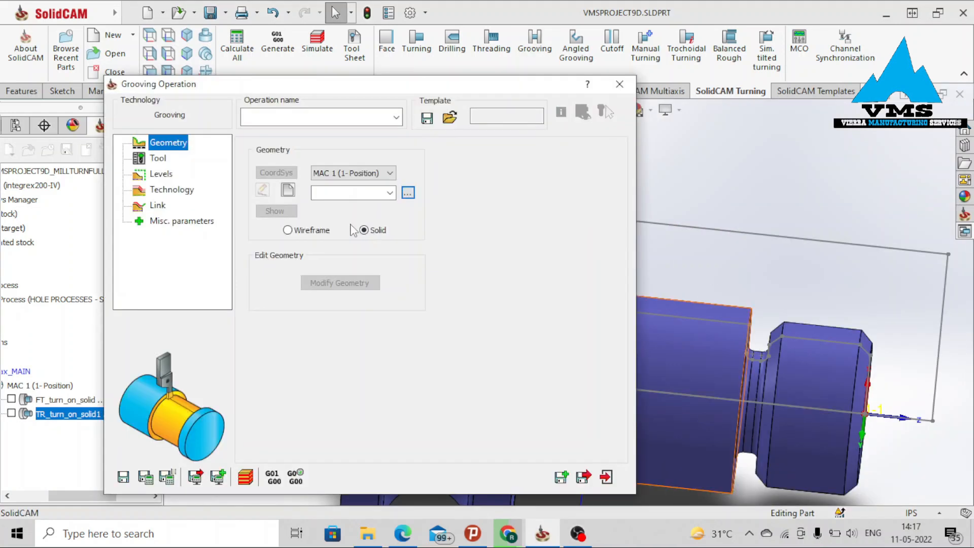
pyautogui.click(288, 190)
pyautogui.scroll(-5, 619, 362)
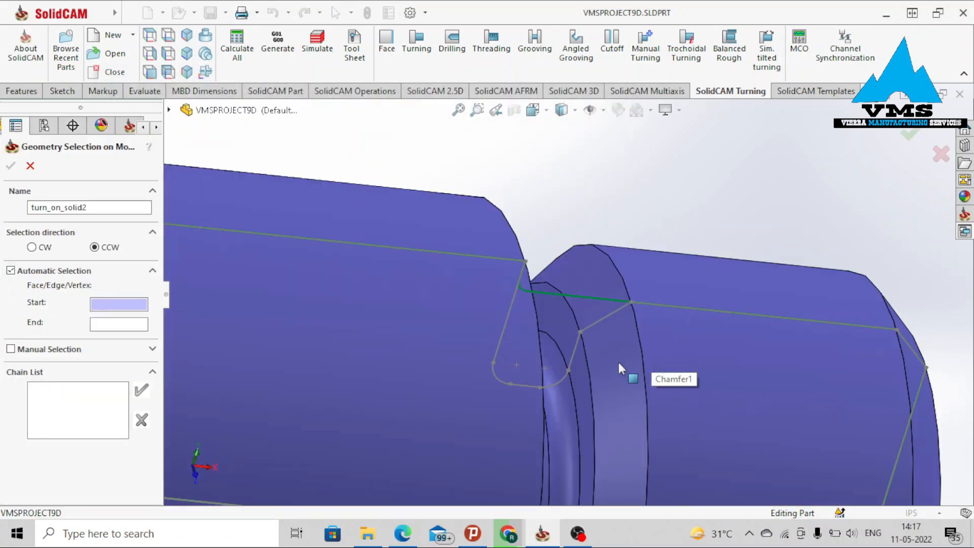
pyautogui.moveTo(589, 361); pyautogui.dragTo(586, 357, button='middle')
pyautogui.moveTo(587, 320); pyautogui.dragTo(565, 357, button='middle')
pyautogui.click(617, 326)
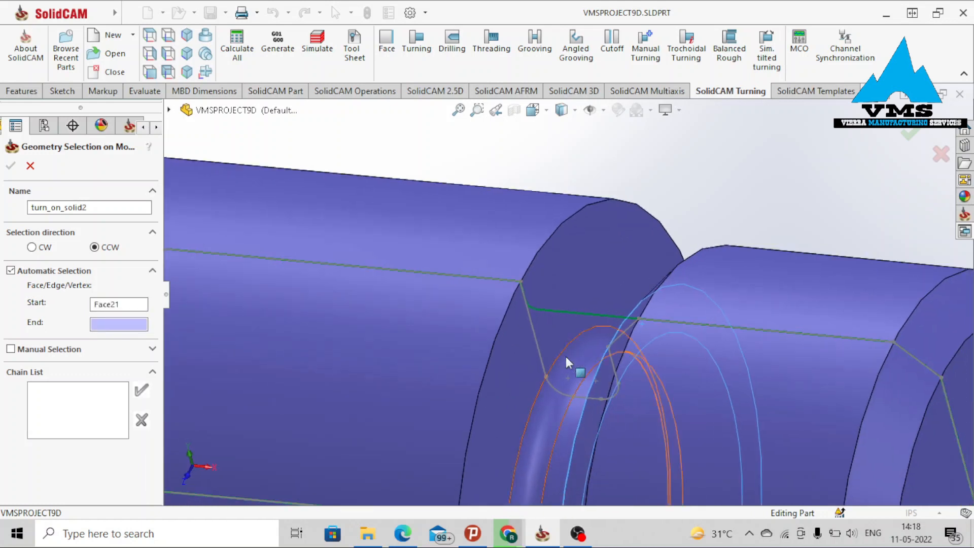
pyautogui.click(514, 353)
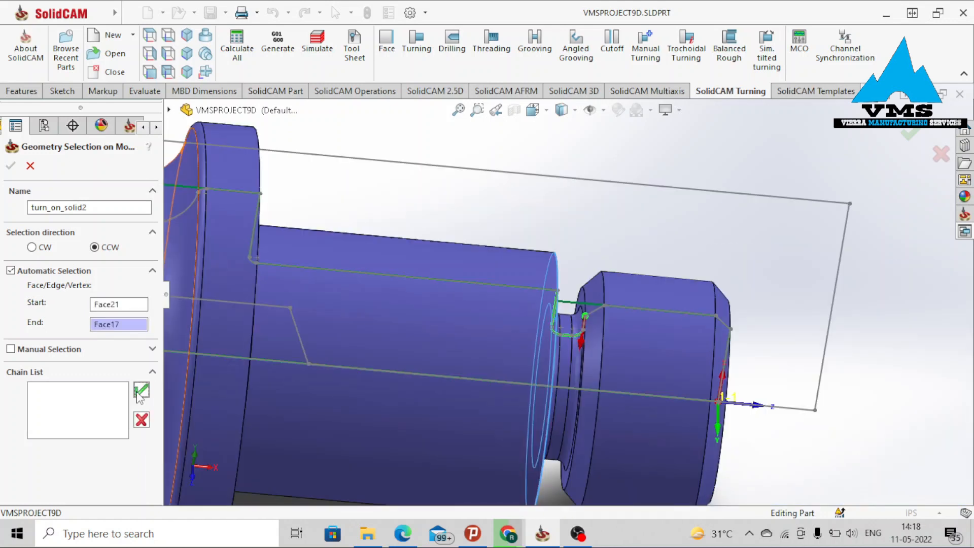
pyautogui.click(10, 165)
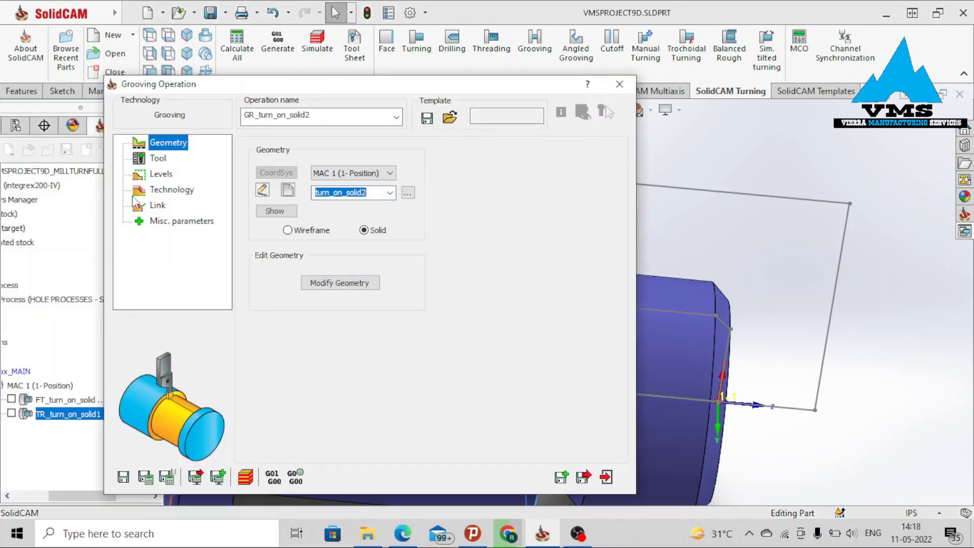
# Define a square-insert groove tool for the grooving operation with both width A and shank width W set to 0.02.
pyautogui.click(158, 158)
pyautogui.click(318, 380)
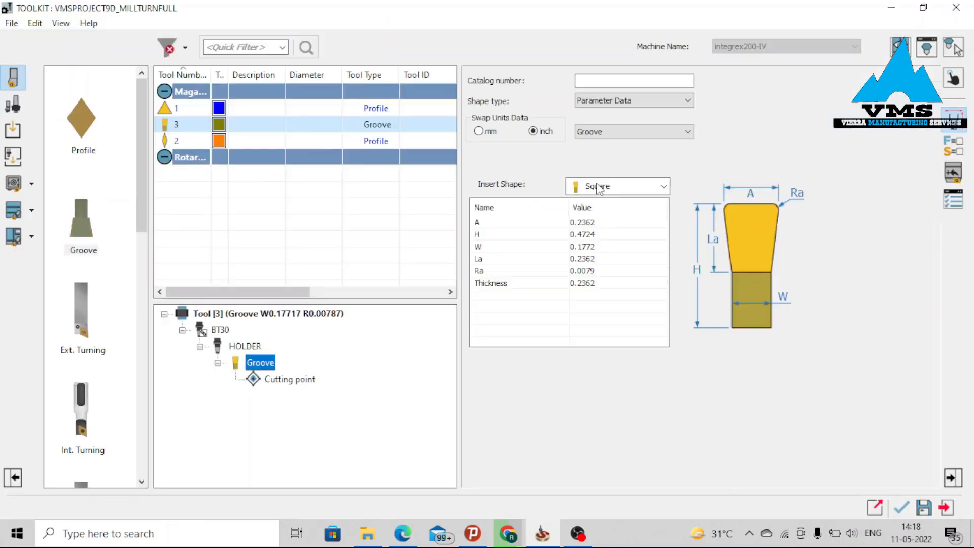
pyautogui.doubleClick(587, 222)
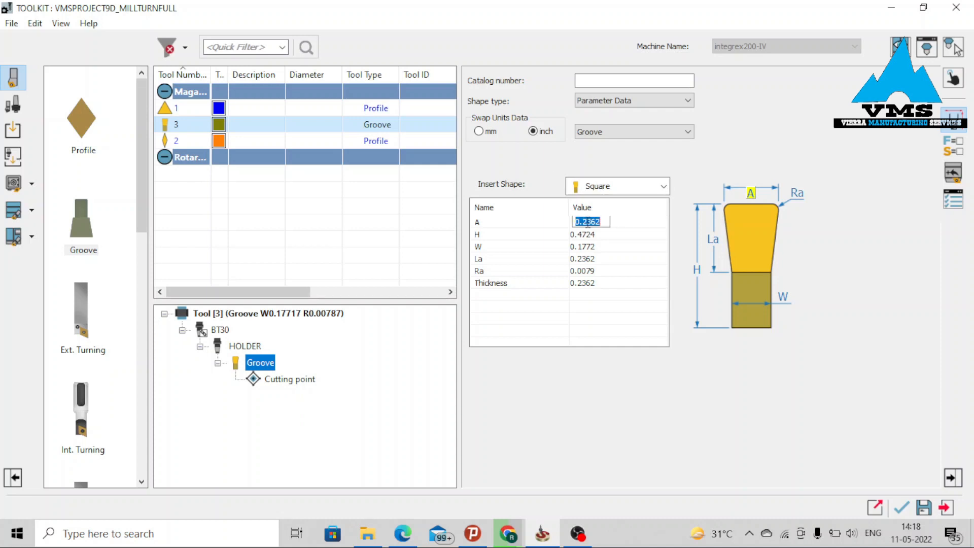
pyautogui.write('0.')
pyautogui.press('Return')
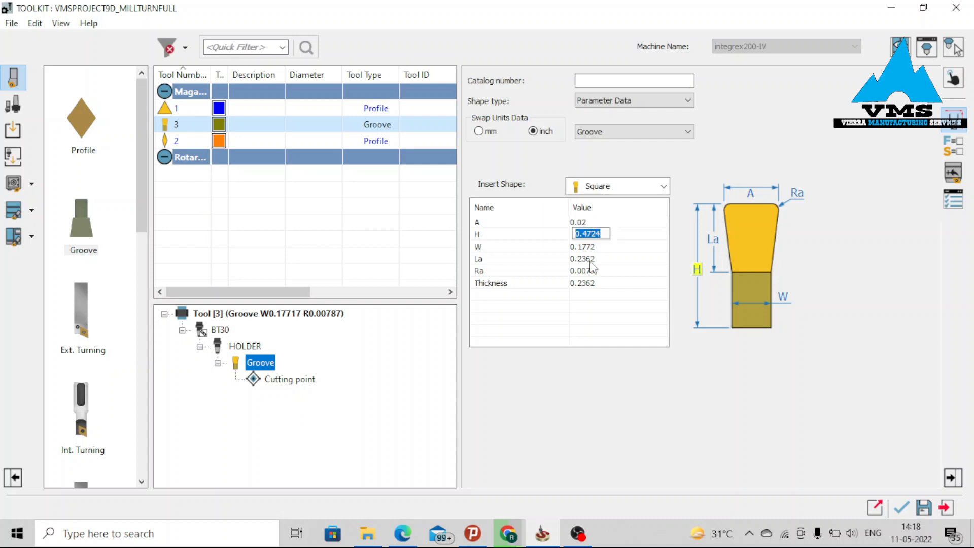
pyautogui.doubleClick(583, 247)
pyautogui.write('0.0')
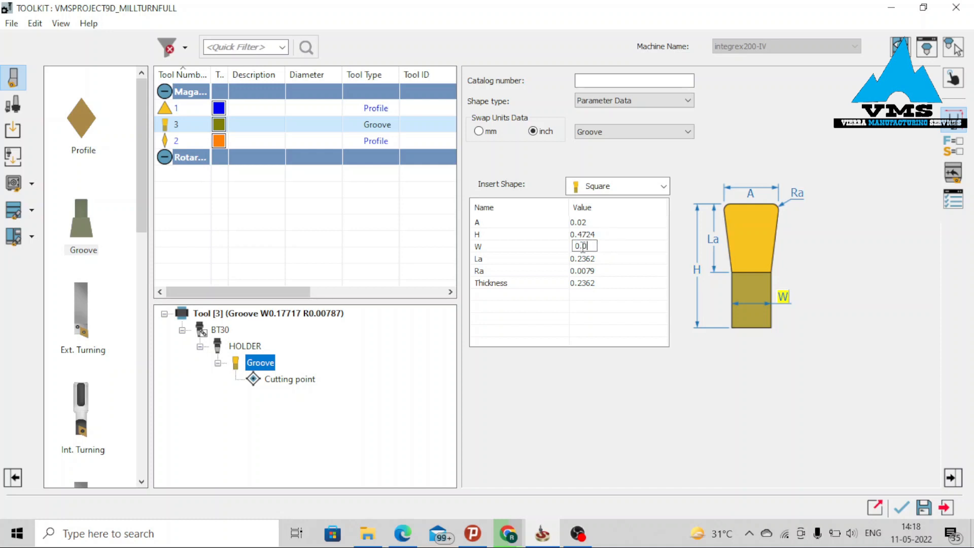
pyautogui.write('2')
pyautogui.press('Return')
# Remove the holder and BT30 adaptor from the groove tool, and orient it perpendicular to the spindle axis for external grooving.
pyautogui.click(243, 346)
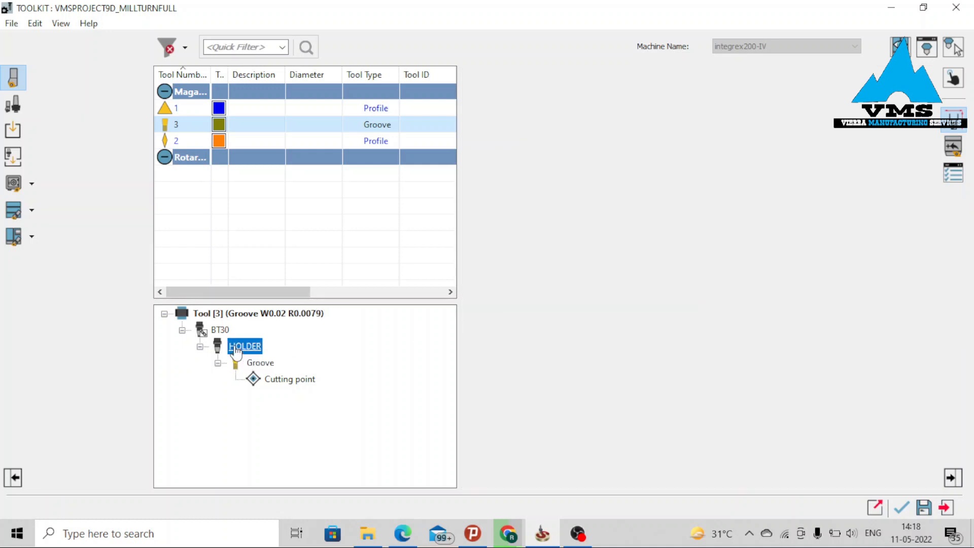
pyautogui.rightClick(231, 351)
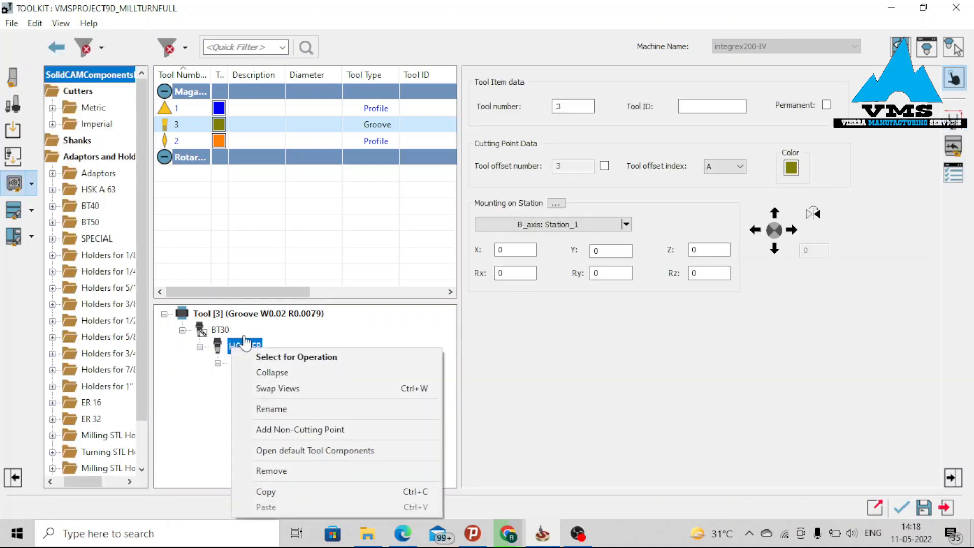
pyautogui.click(284, 470)
pyautogui.click(201, 332)
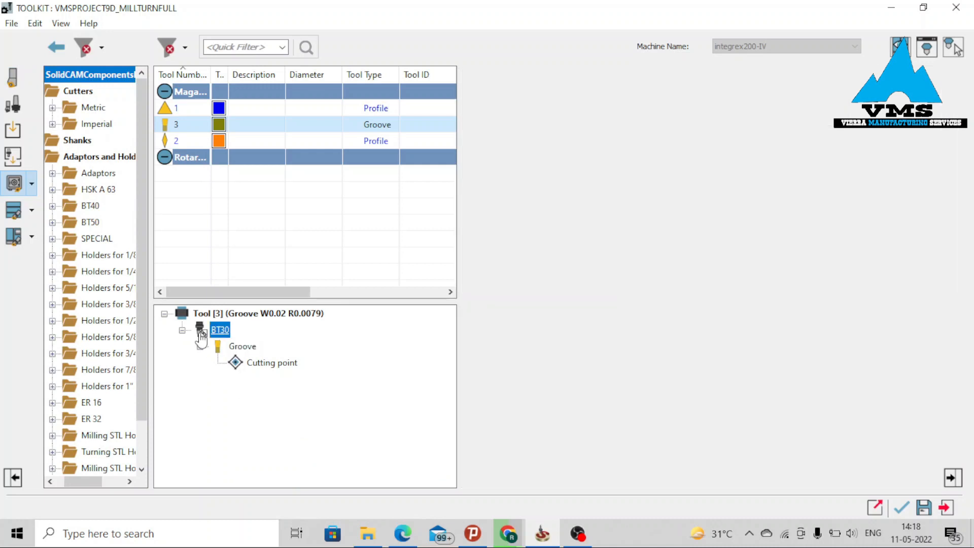
pyautogui.rightClick(201, 332)
pyautogui.click(246, 233)
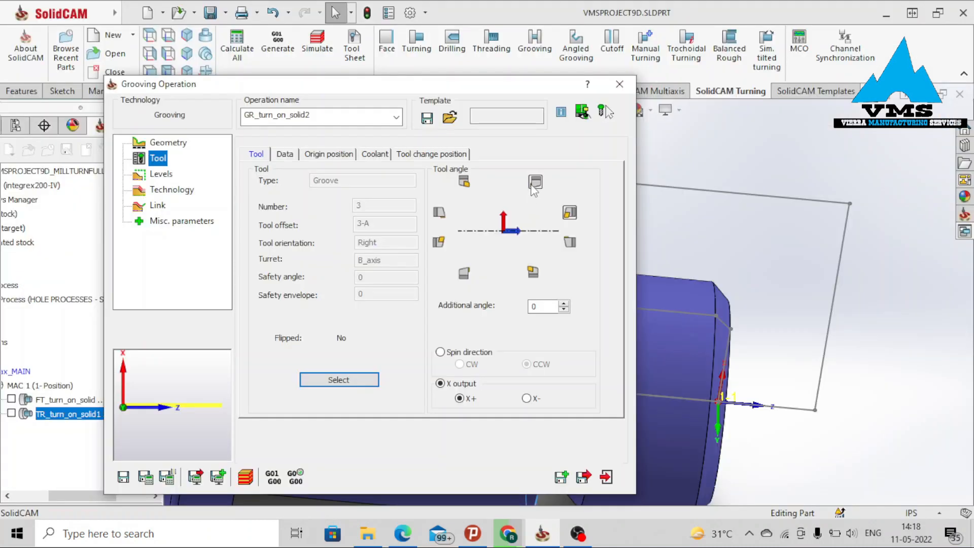
pyautogui.click(535, 182)
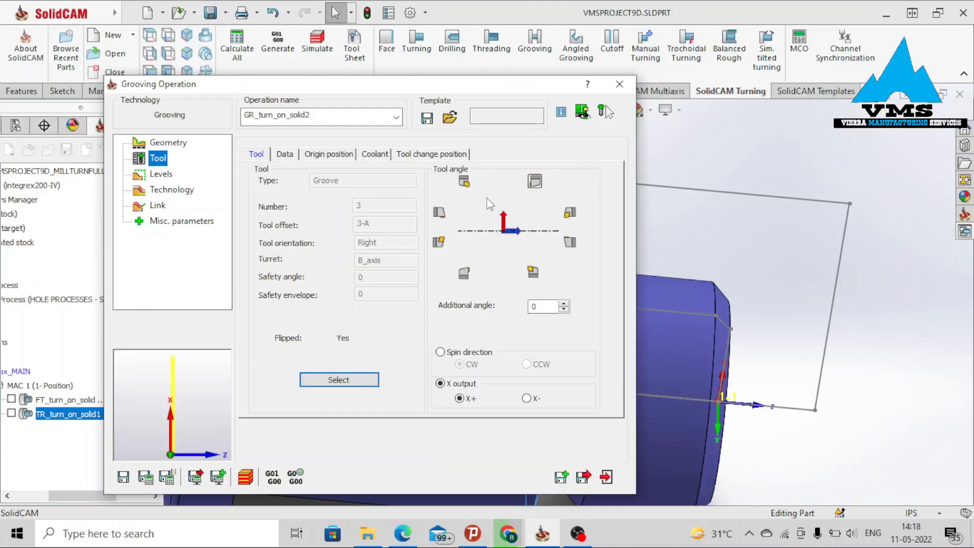
# Set the groove's rough offset to Distance 0.002 and step over to 0.004, and edit the constant step down value.
pyautogui.click(161, 174)
pyautogui.click(170, 189)
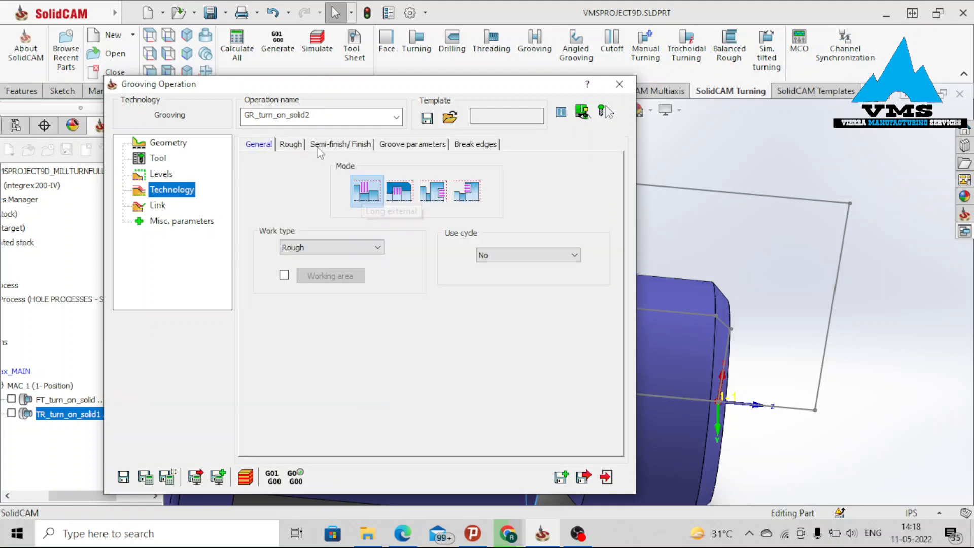
pyautogui.click(333, 145)
pyautogui.click(291, 145)
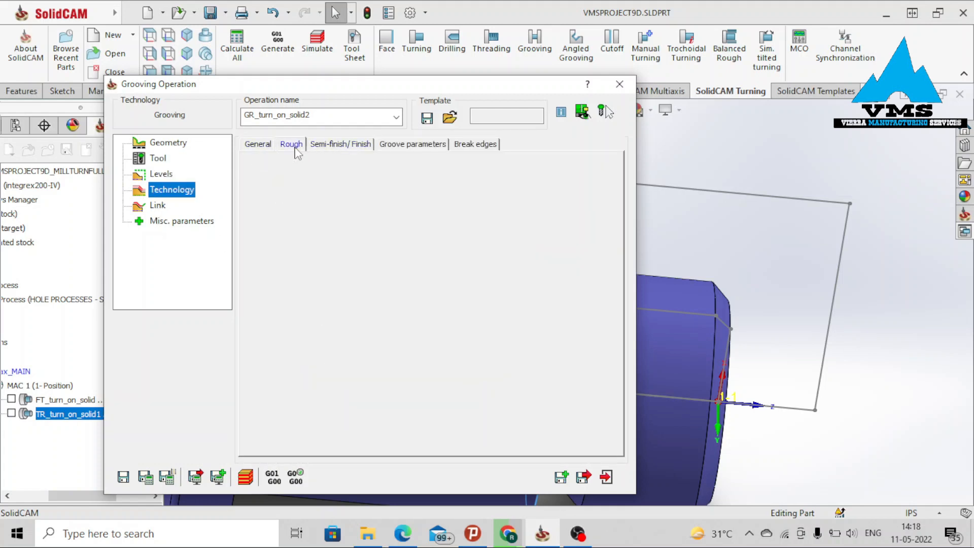
pyautogui.click(564, 183)
pyautogui.click(548, 194)
pyautogui.click(555, 207)
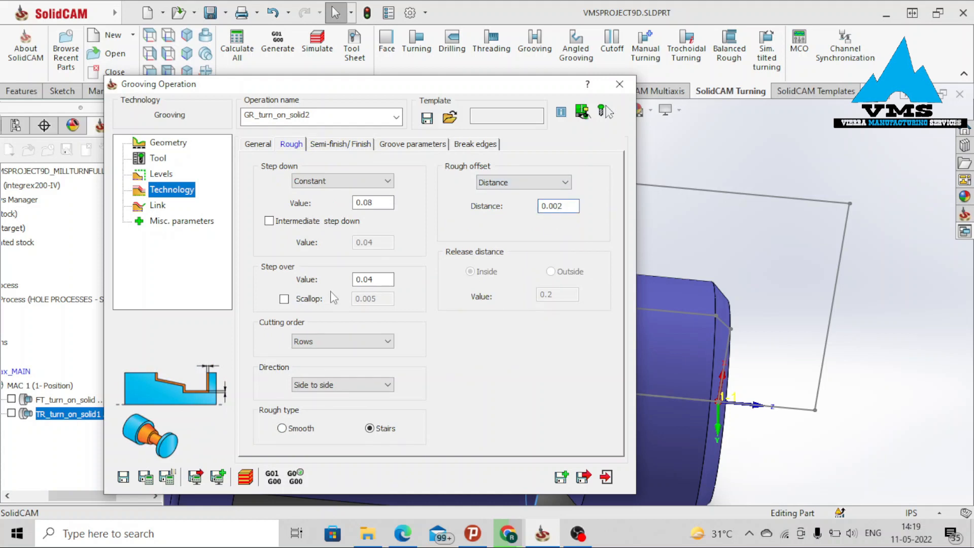
pyautogui.click(370, 278)
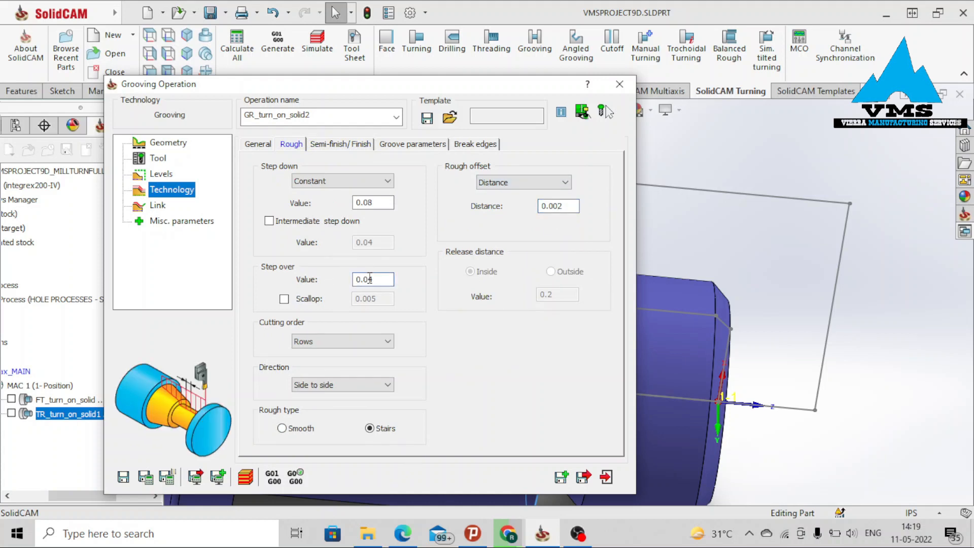
pyautogui.click(371, 203)
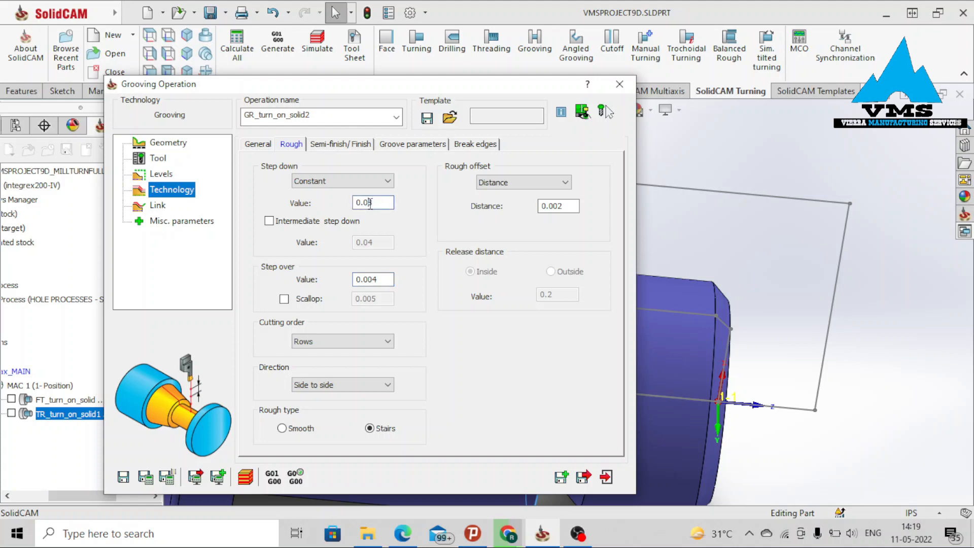
# Save, calculate and simulate the neck grooving operation.
pyautogui.click(341, 144)
pyautogui.click(158, 206)
pyautogui.click(173, 222)
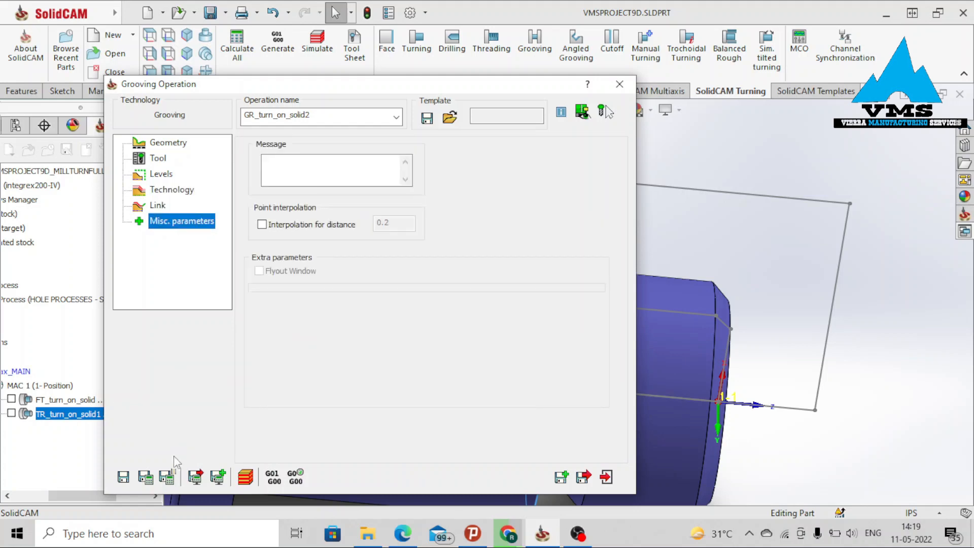
pyautogui.click(146, 477)
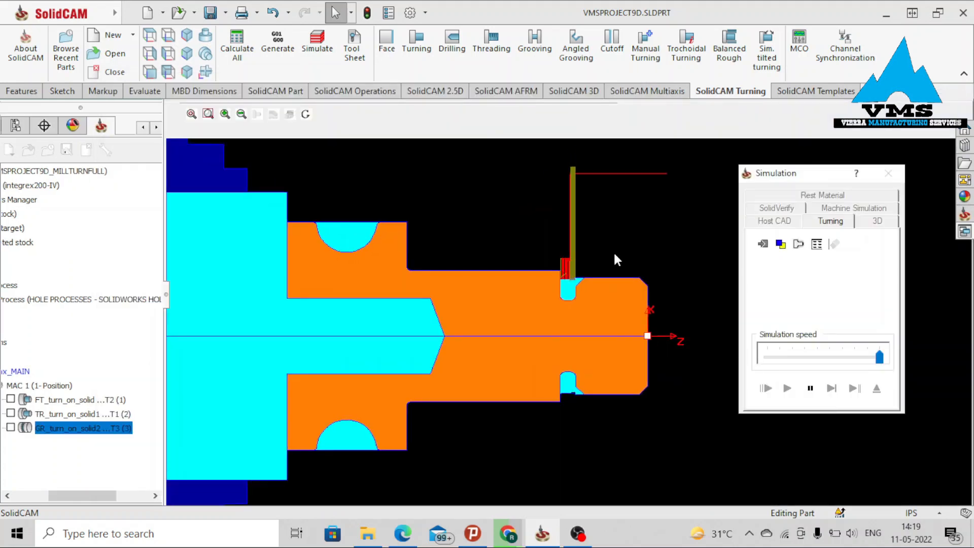
pyautogui.scroll(3, 645, 261)
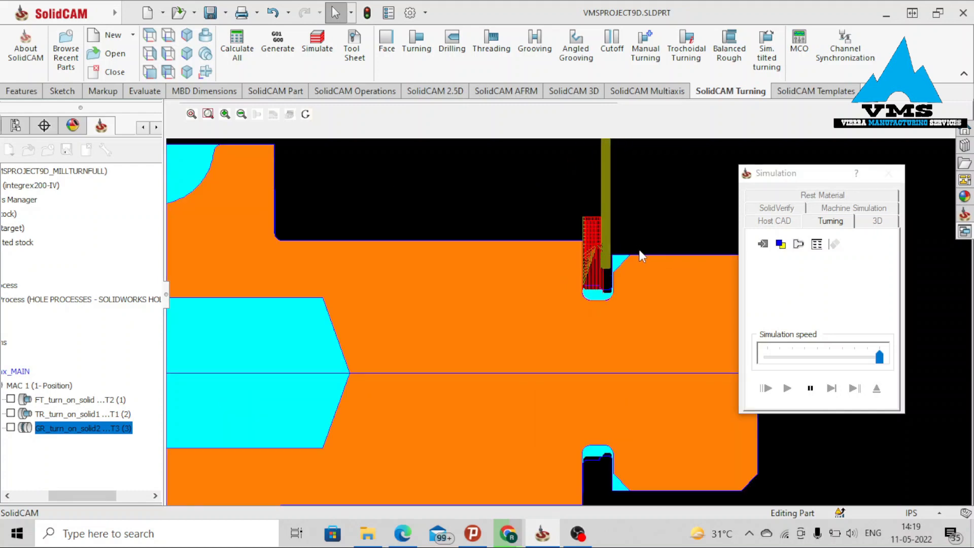
pyautogui.scroll(1, 645, 262)
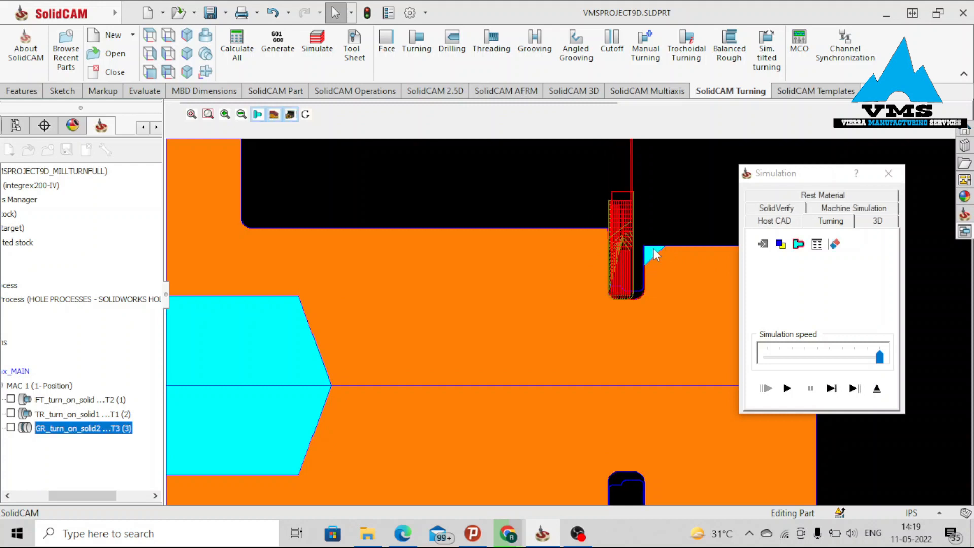
pyautogui.press('Escape')
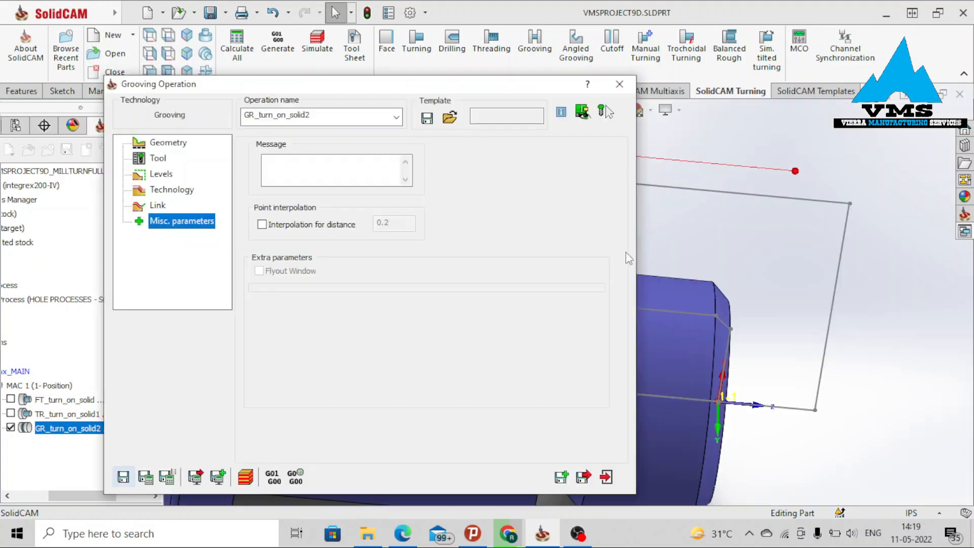
# Copy the grooving operation and define new solid geometry turn_on_solid3 across the rounded groove in the large flange.
pyautogui.click(562, 478)
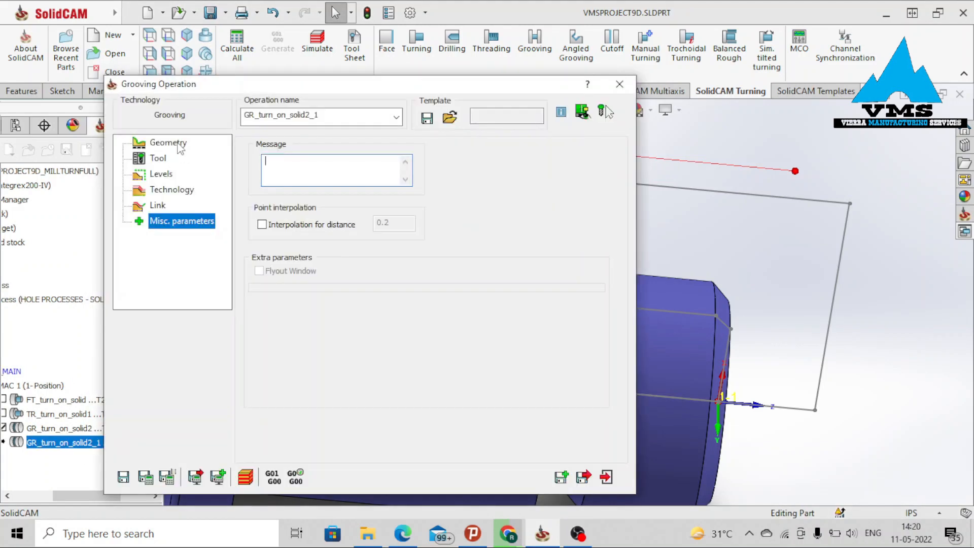
pyautogui.click(178, 144)
pyautogui.click(287, 196)
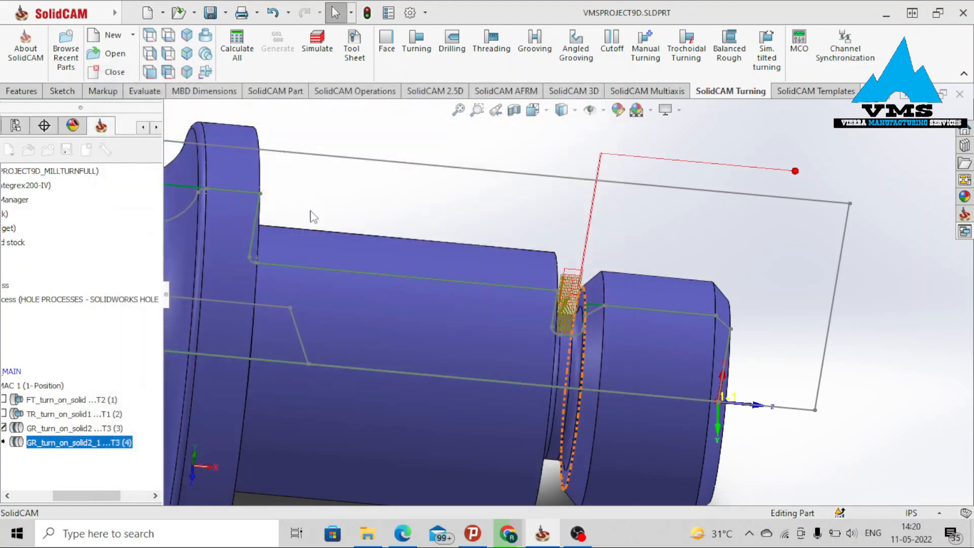
pyautogui.scroll(-5, 512, 263)
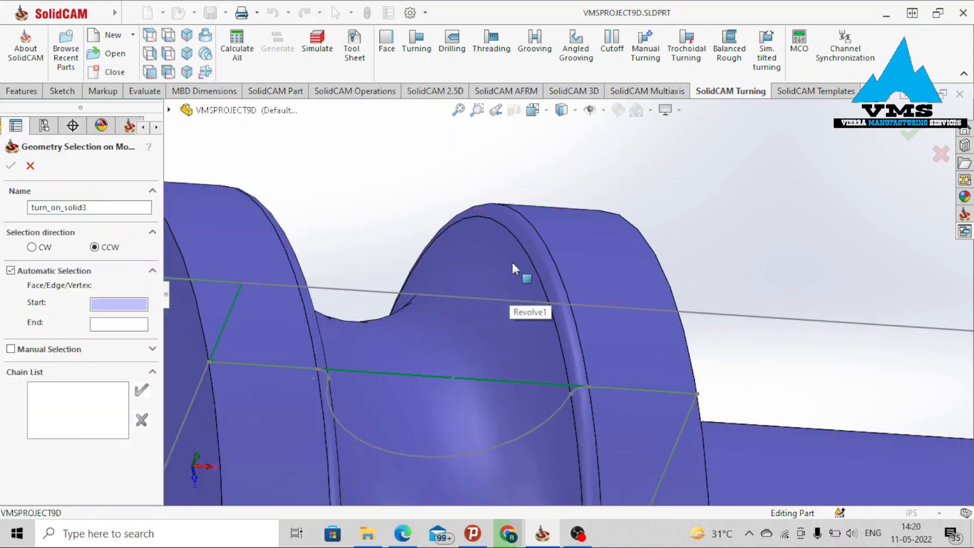
pyautogui.click(517, 233)
pyautogui.scroll(2, 517, 232)
pyautogui.moveTo(468, 313); pyautogui.dragTo(395, 294, button='middle')
pyautogui.click(396, 260)
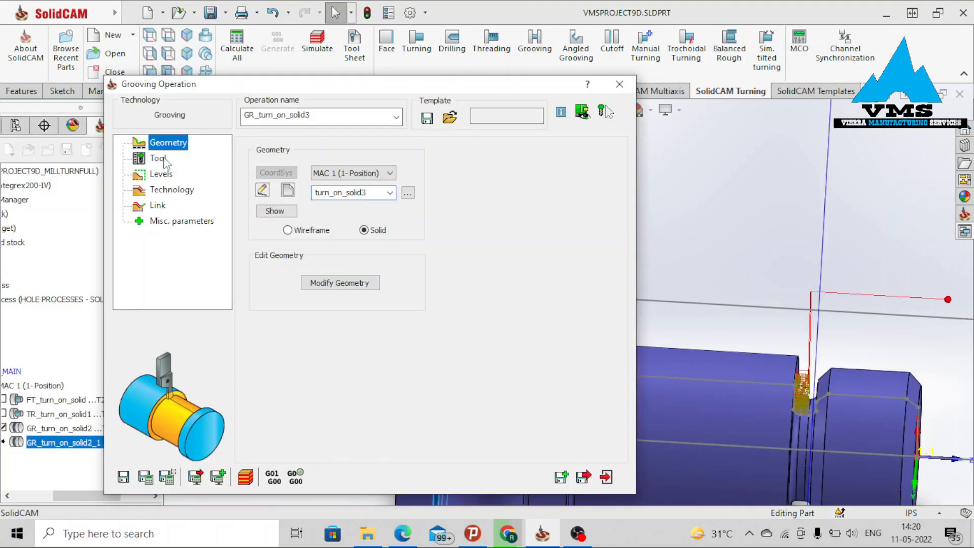
# Check the copied tool, safety distance and technology settings, and calculate and simulate the rounded flange groove.
pyautogui.click(163, 161)
pyautogui.click(157, 174)
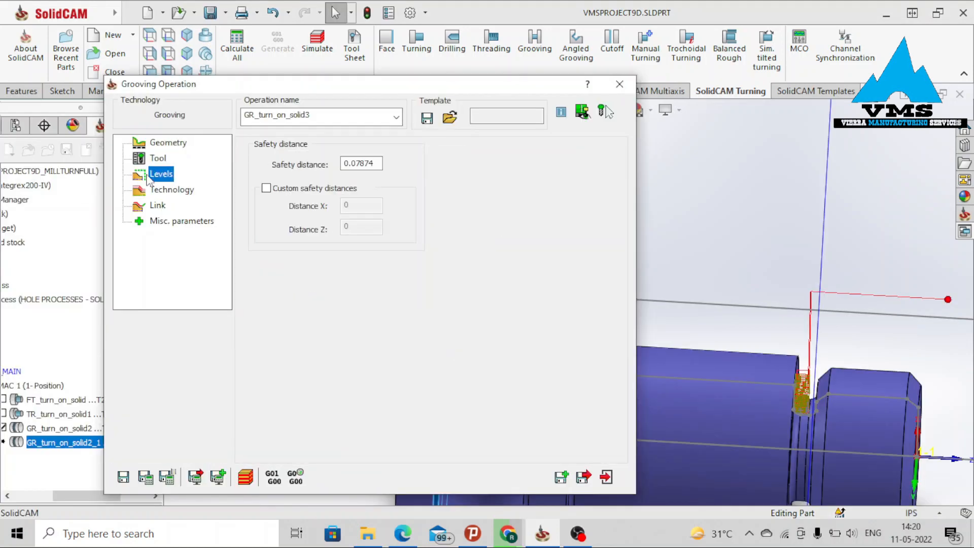
pyautogui.click(170, 191)
pyautogui.click(181, 221)
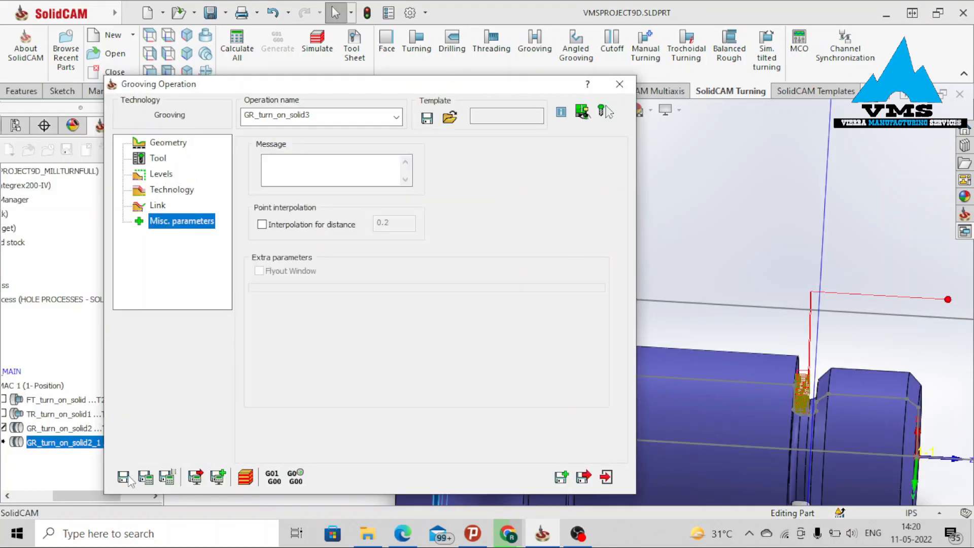
pyautogui.click(145, 478)
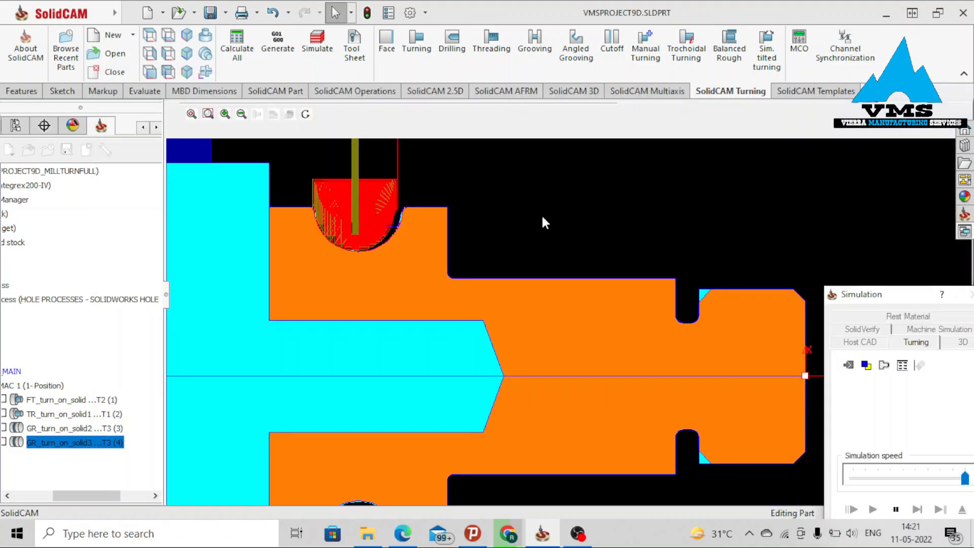
# Copy the flange grooving operation and define wireframe geometry named contour on the end collar's chamfer line beside the neck groove.
pyautogui.scroll(-3, 796, 359)
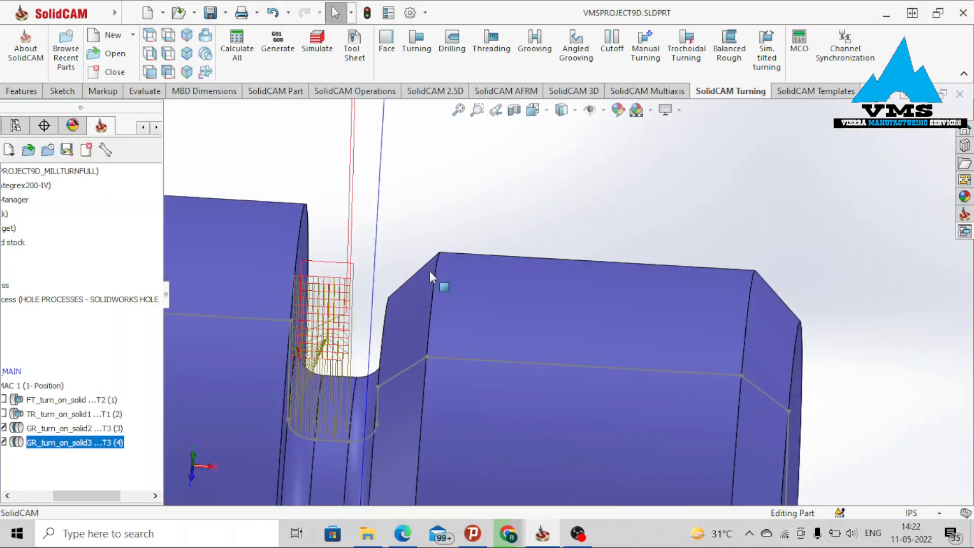
pyautogui.rightClick(76, 443)
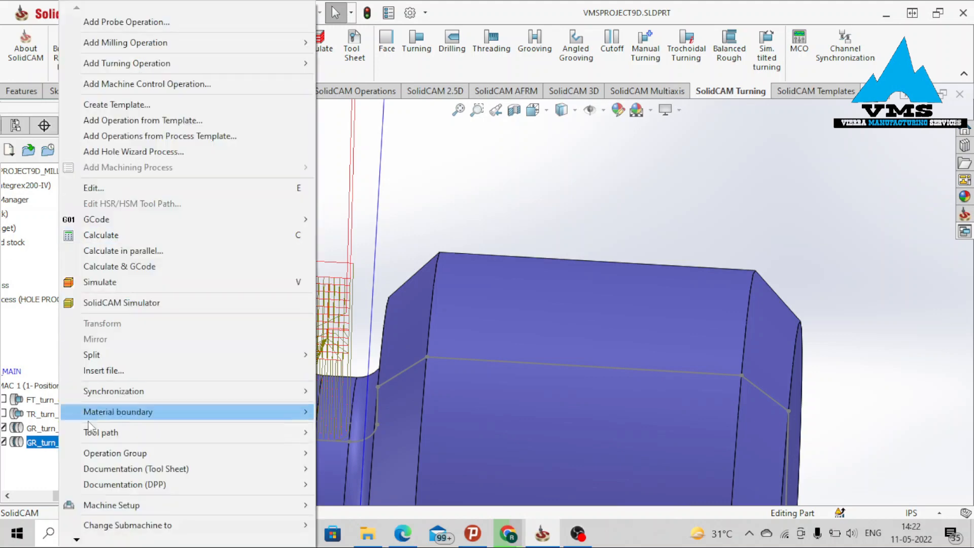
pyautogui.click(102, 188)
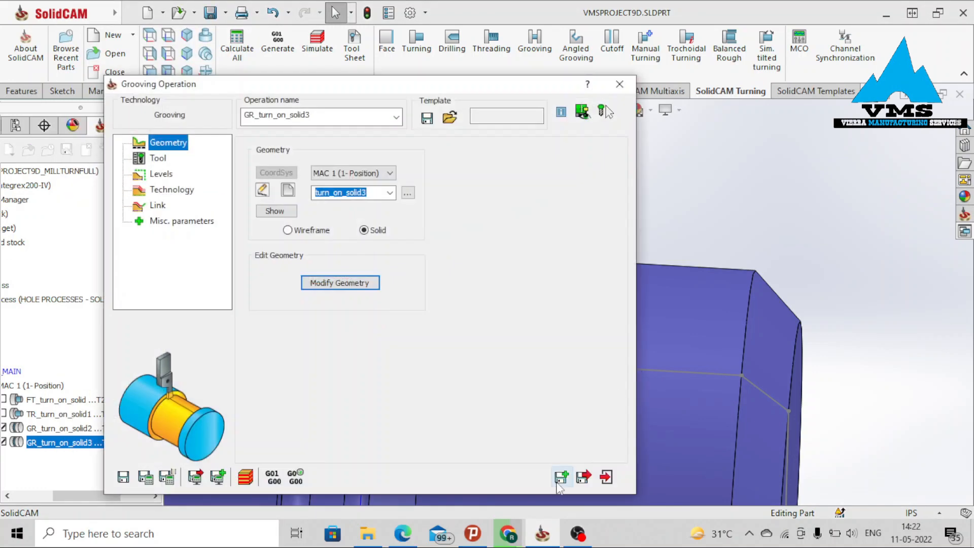
pyautogui.click(561, 477)
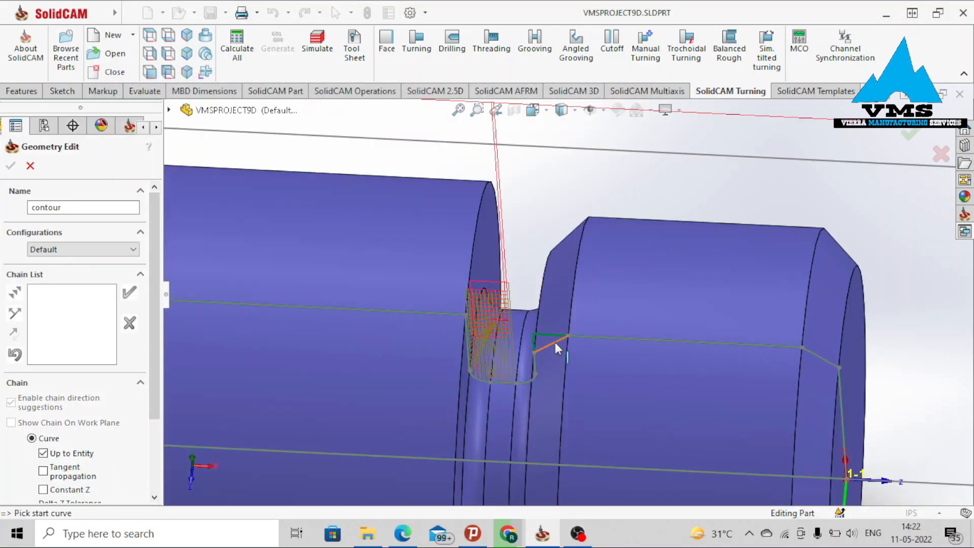
pyautogui.click(555, 343)
pyautogui.click(10, 166)
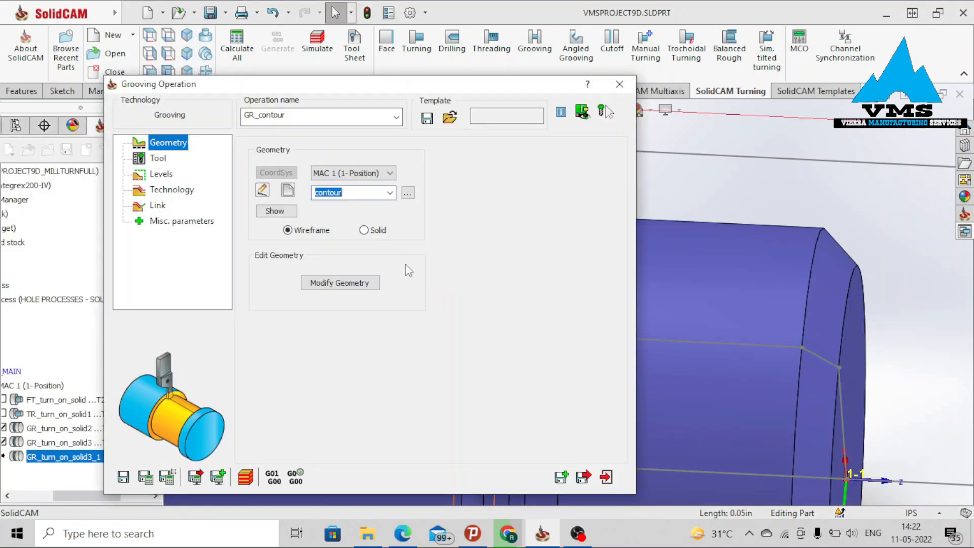
# Assign profile tool 2 to the chamfer grooving operation, and calculate and simulate it.
pyautogui.click(158, 159)
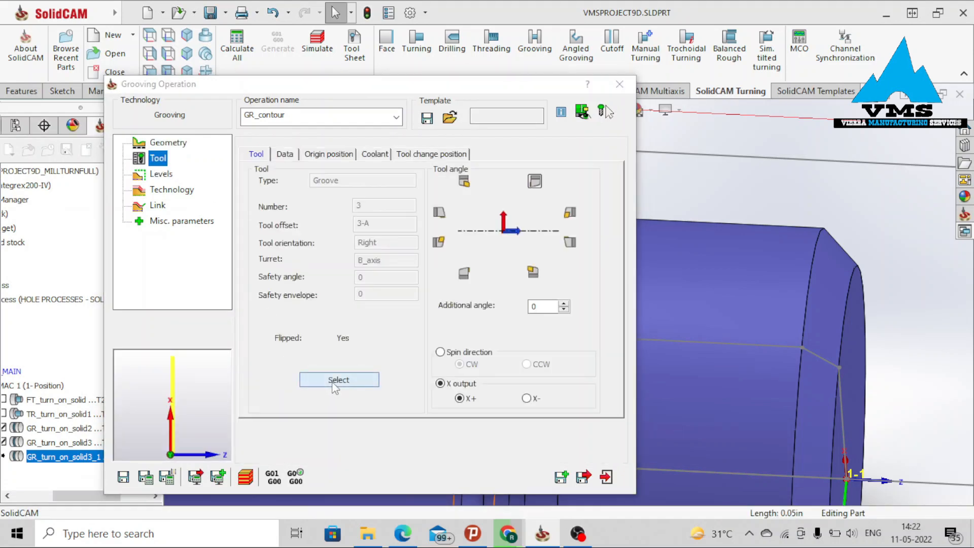
pyautogui.click(332, 379)
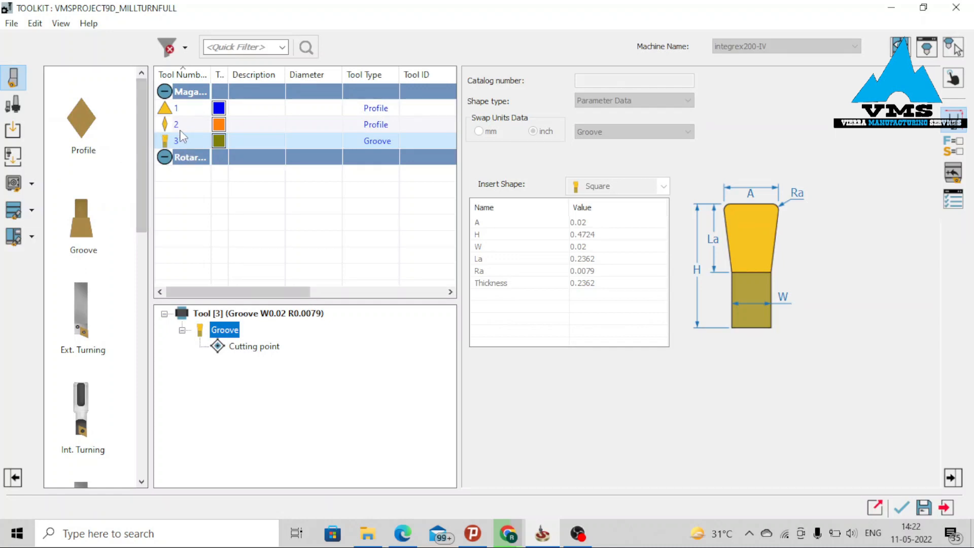
pyautogui.click(186, 127)
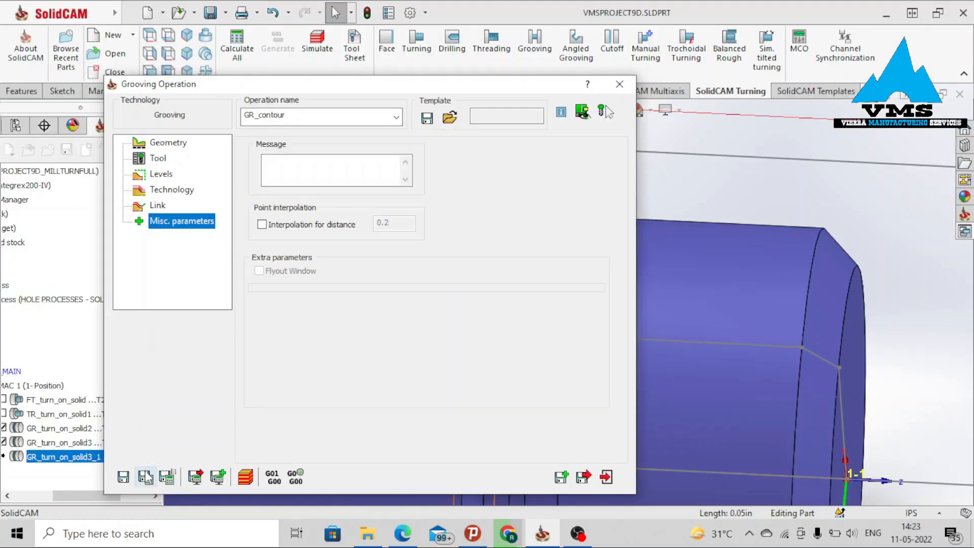
pyautogui.click(145, 477)
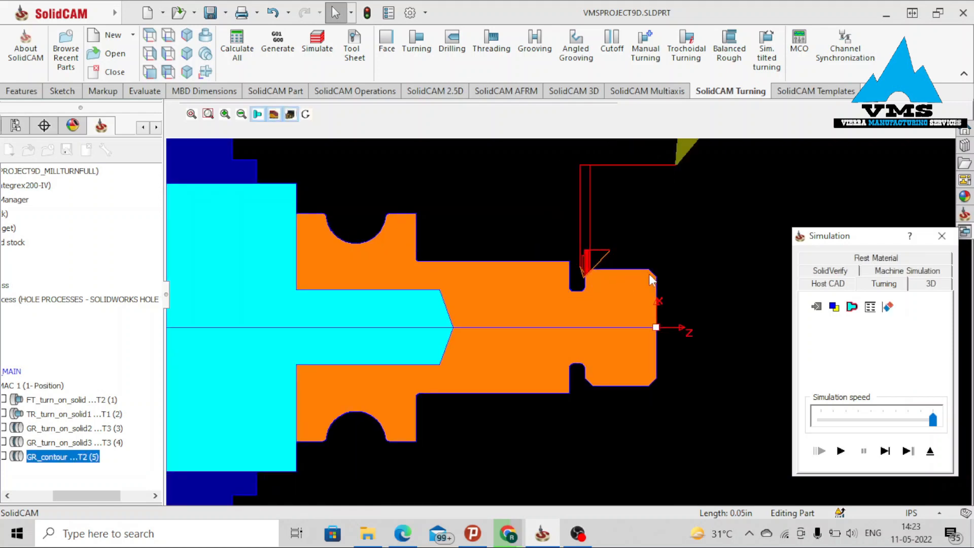
# Inspect the chamfer toolpath beside the neck groove up close and leave the simulation.
pyautogui.scroll(1, 621, 264)
pyautogui.moveTo(621, 264); pyautogui.dragTo(641, 266, button='middle')
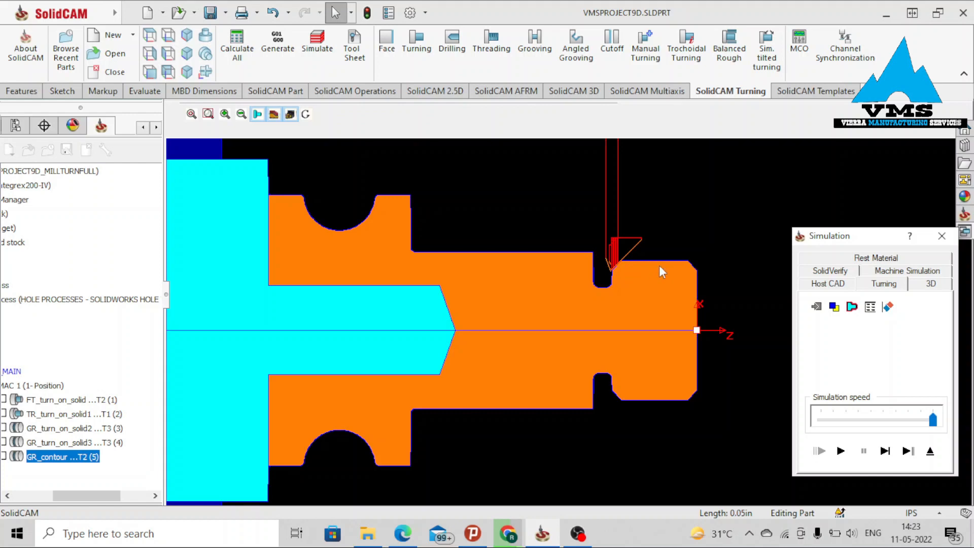
pyautogui.click(942, 236)
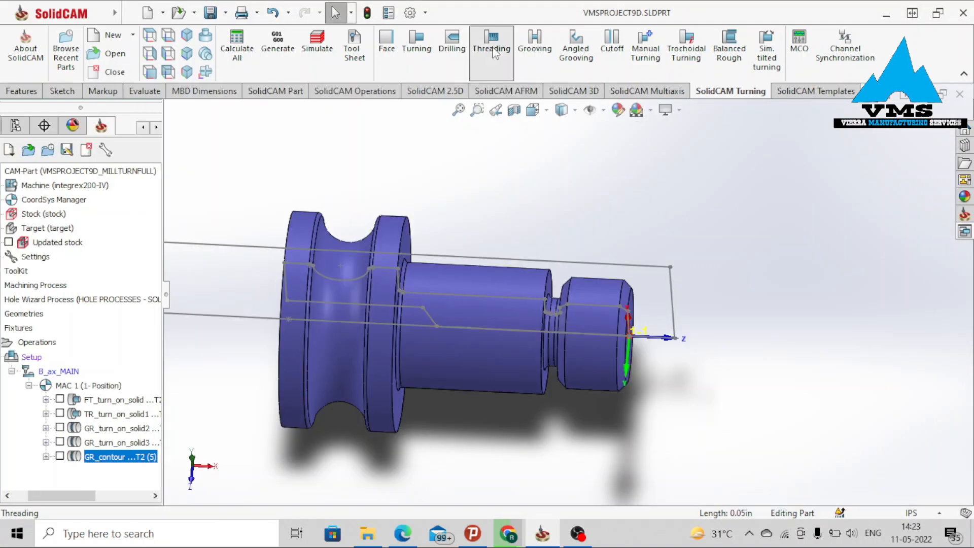
# Start a threading operation and define solid geometry turn_on_solid4 on the end collar's outer cylindrical face.
pyautogui.click(492, 48)
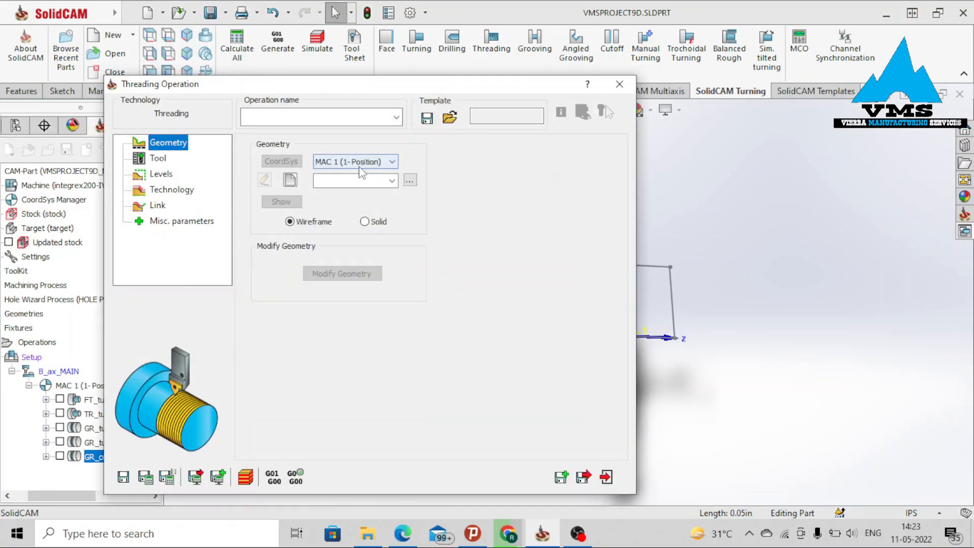
pyautogui.click(289, 181)
pyautogui.scroll(3, 609, 315)
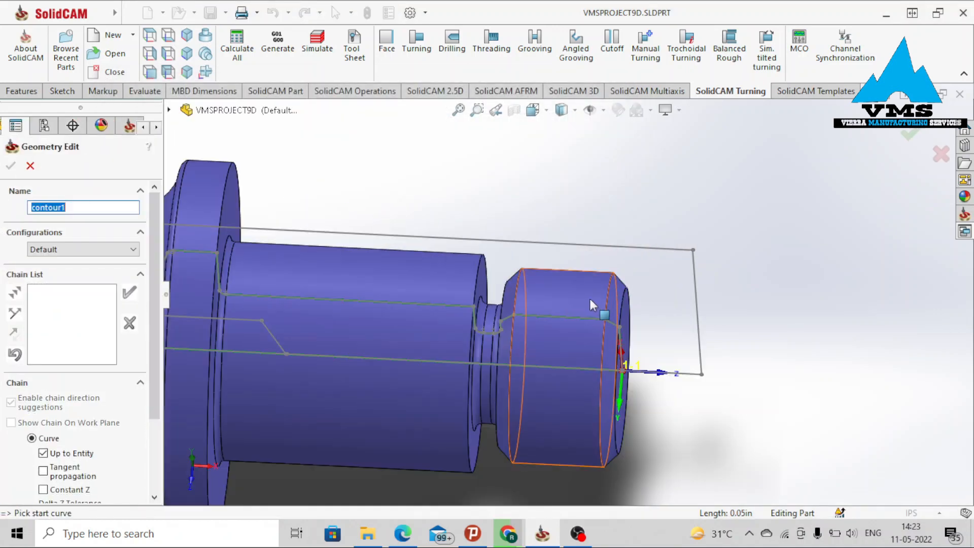
pyautogui.click(590, 300)
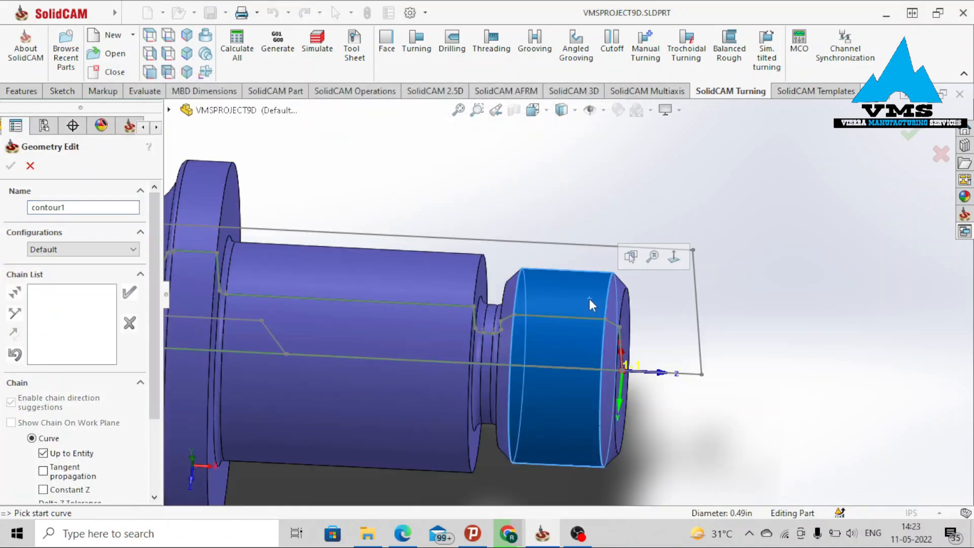
pyautogui.scroll(4, 571, 330)
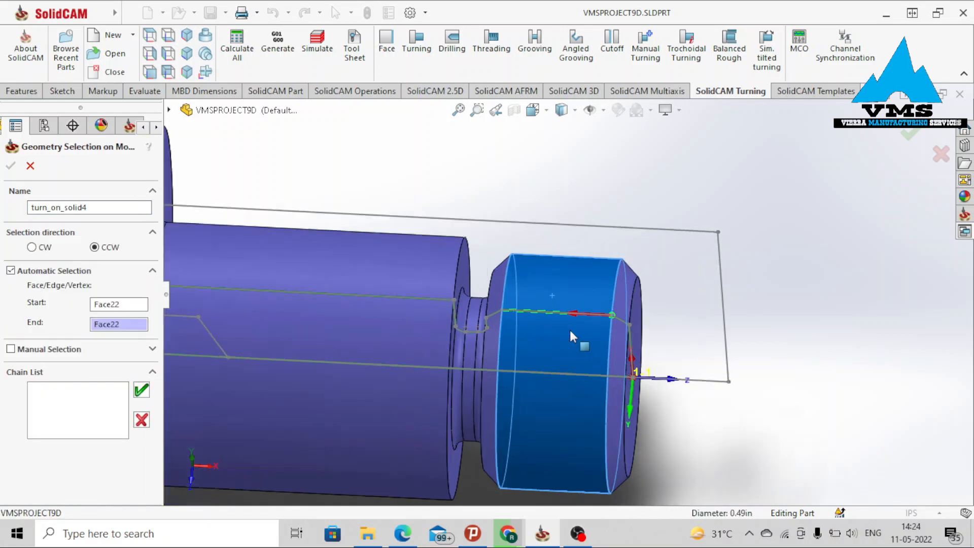
pyautogui.moveTo(515, 303); pyautogui.dragTo(520, 298, button='middle')
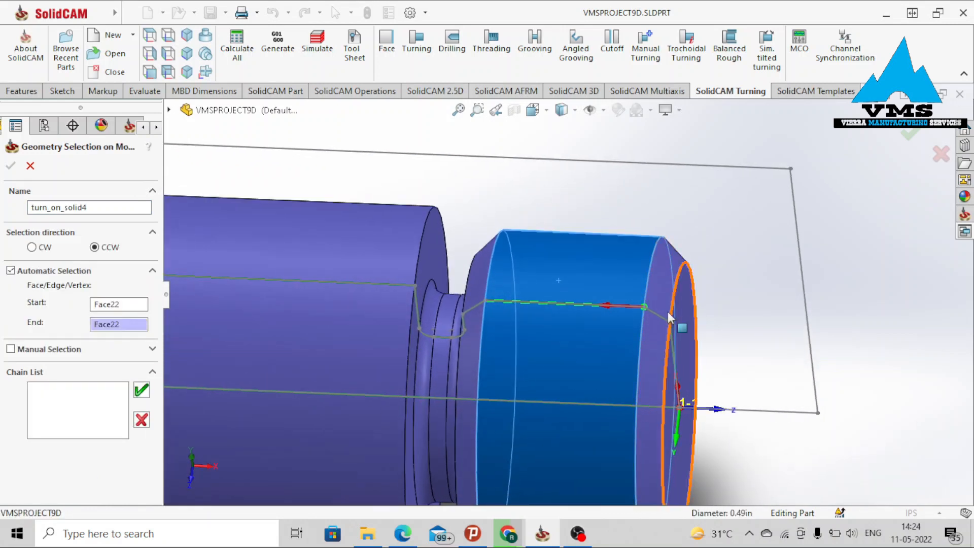
pyautogui.click(142, 391)
pyautogui.click(11, 165)
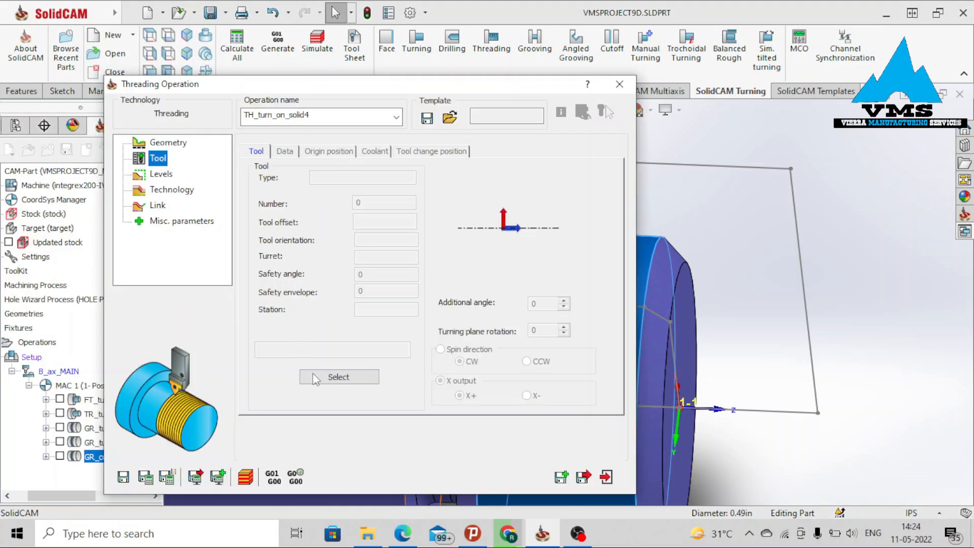
# Add an external threading tool to the tool kit and set its insert shape to Rectangle.
pyautogui.click(314, 376)
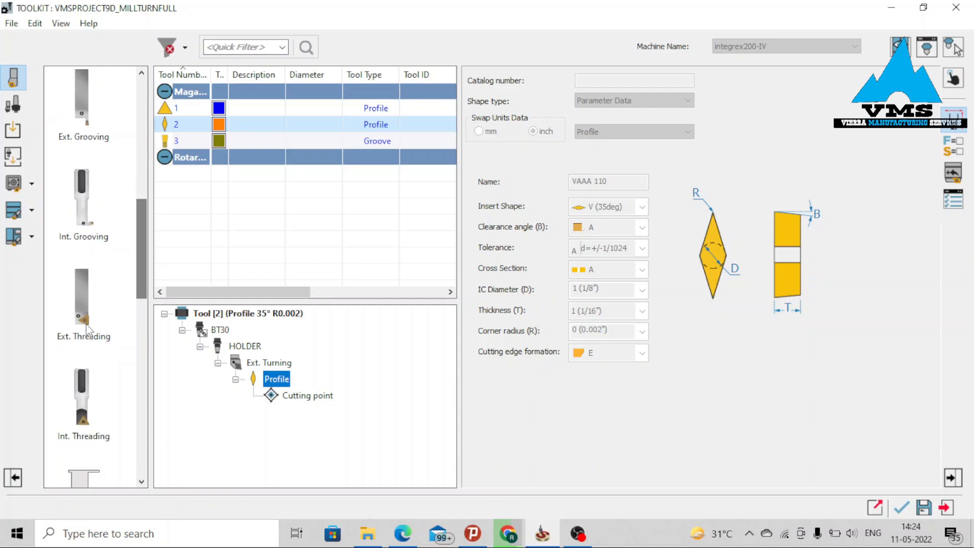
pyautogui.click(85, 325)
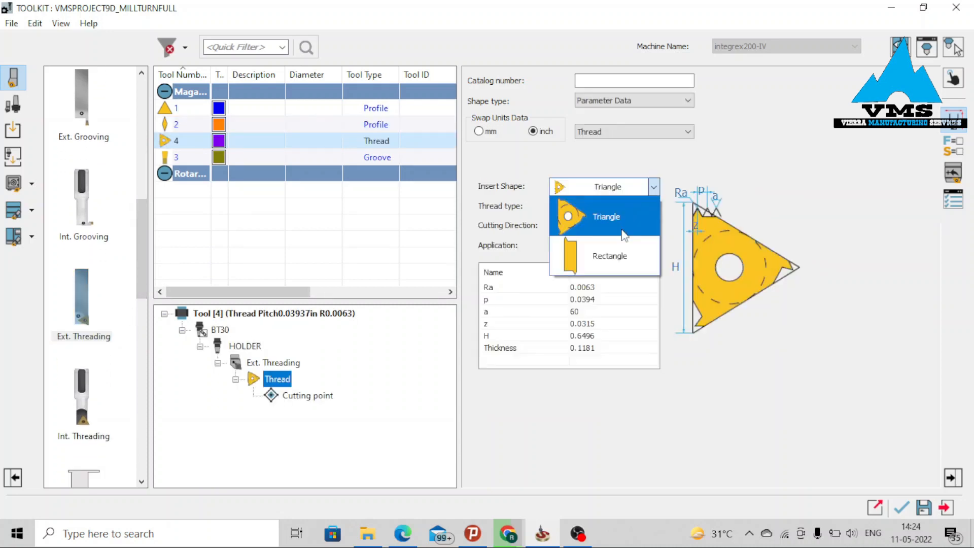
pyautogui.click(618, 250)
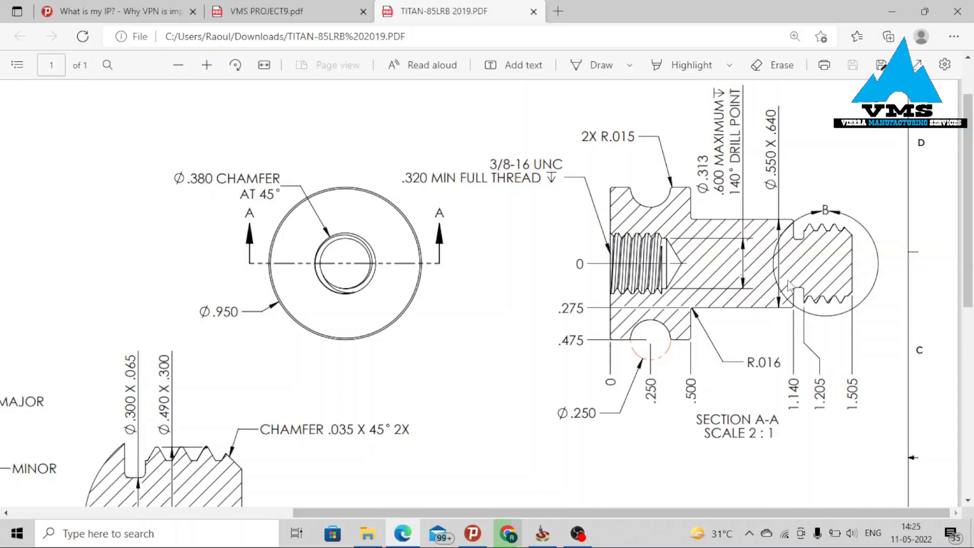
# Switch to the TITAN-85LRB 2019 drawing in the browser and look up the external thread specification.
pyautogui.moveTo(691, 513); pyautogui.dragTo(396, 507)
pyautogui.scroll(2, 263, 140)
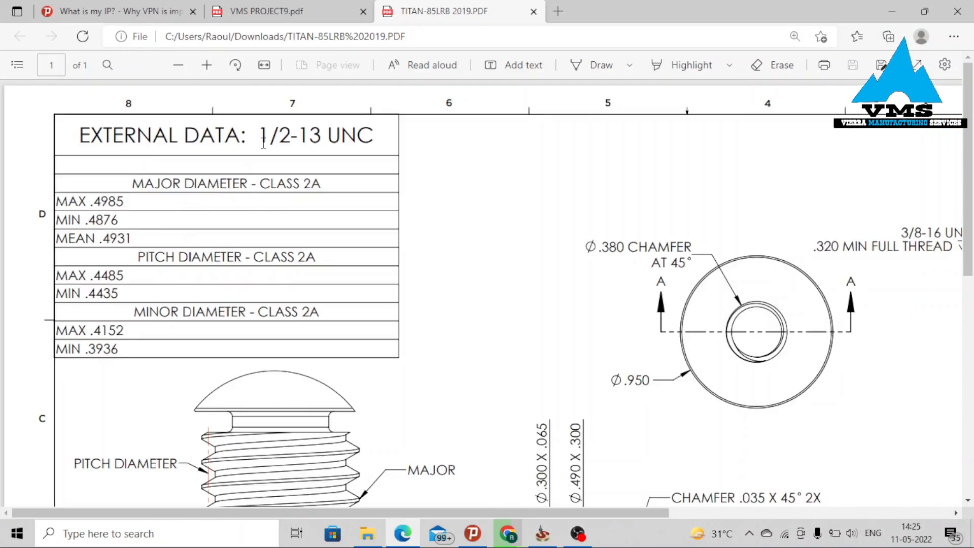
pyautogui.moveTo(260, 140); pyautogui.dragTo(302, 149)
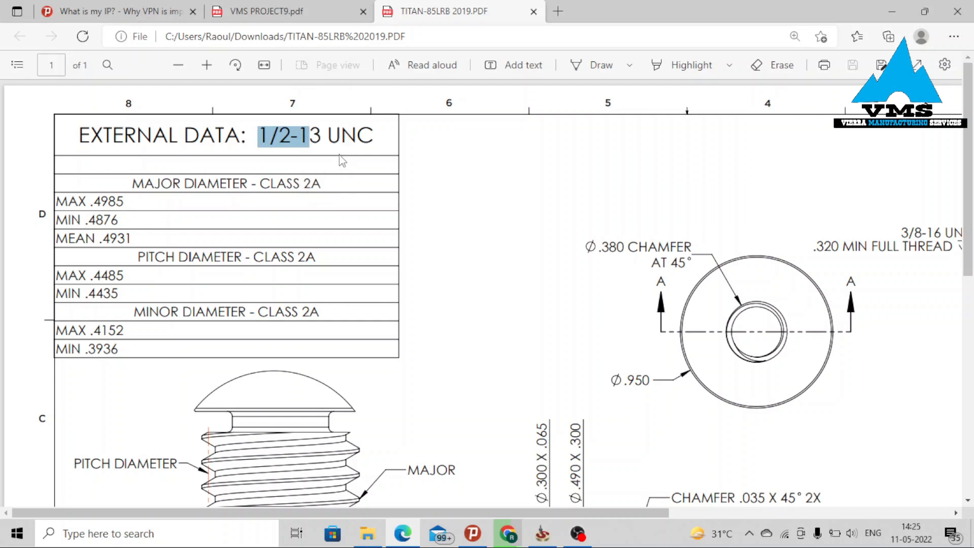
pyautogui.click(318, 145)
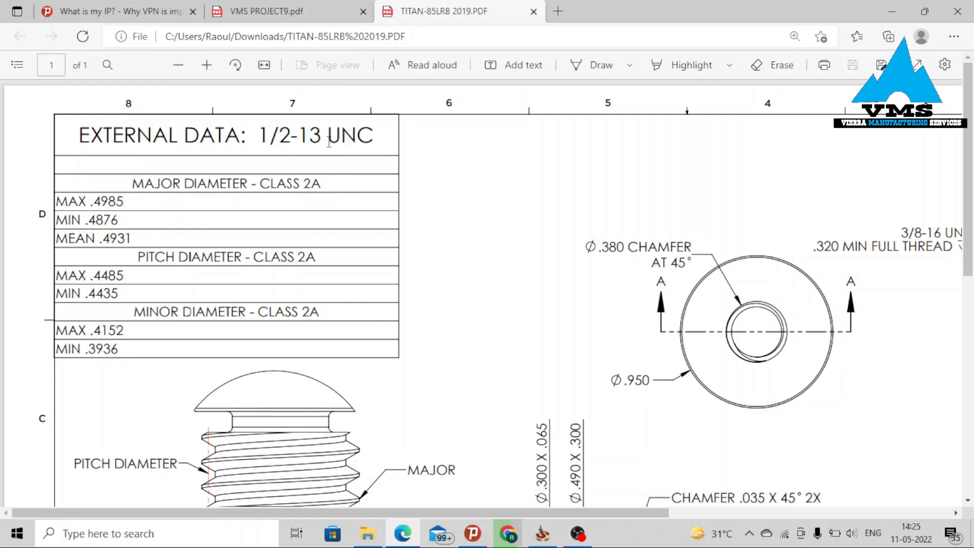
pyautogui.moveTo(326, 143); pyautogui.dragTo(366, 147)
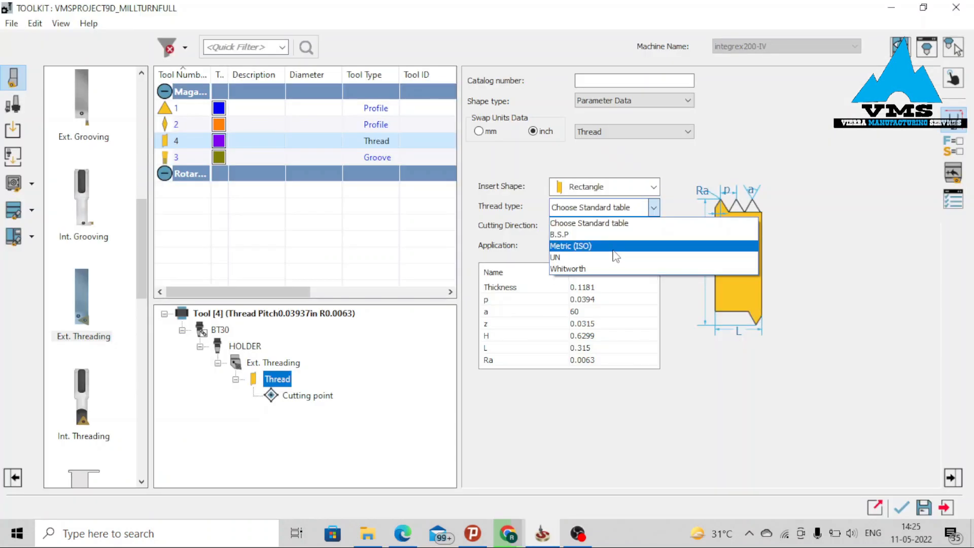
# Set the threading tool's thread type to UN 1/2 x 13 and assign the tool to the threading operation.
pyautogui.click(614, 255)
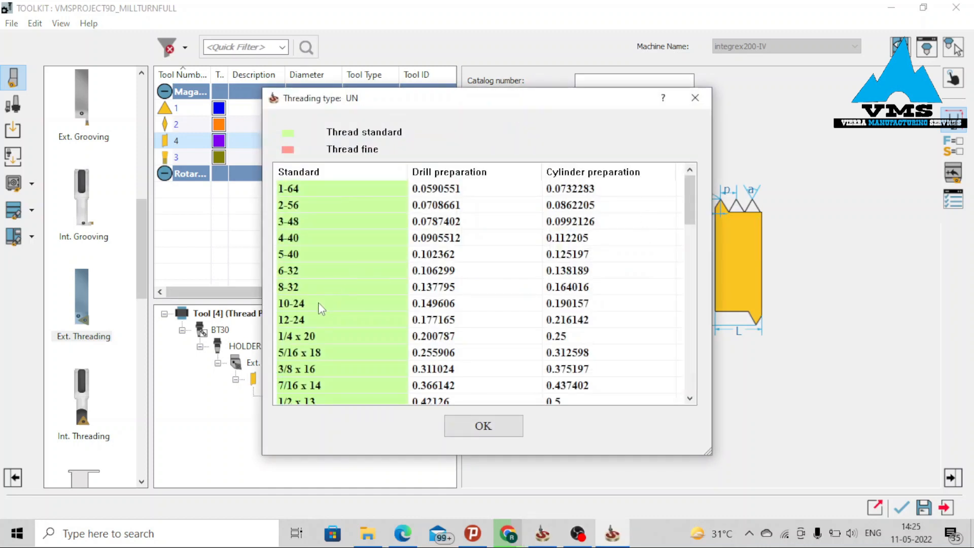
pyautogui.scroll(-2, 321, 308)
pyautogui.click(300, 305)
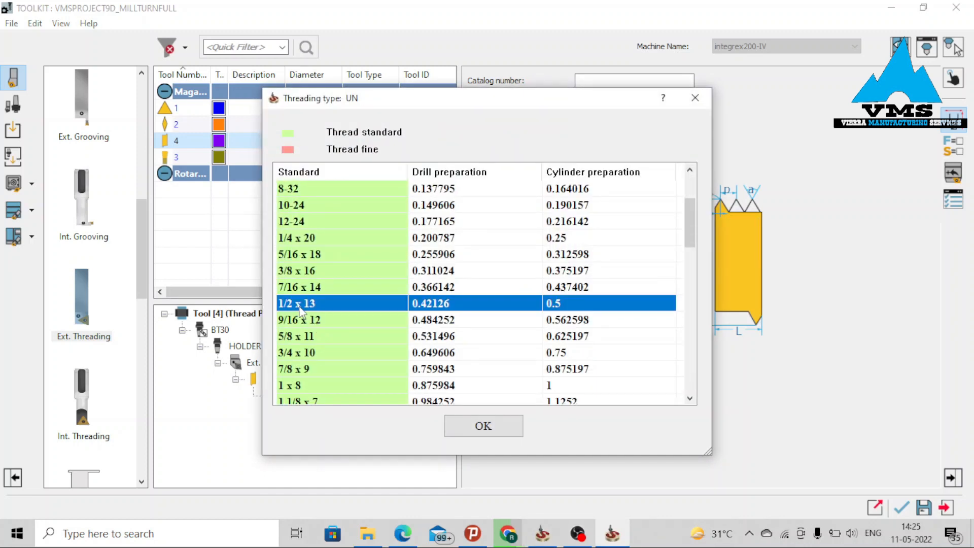
pyautogui.click(502, 434)
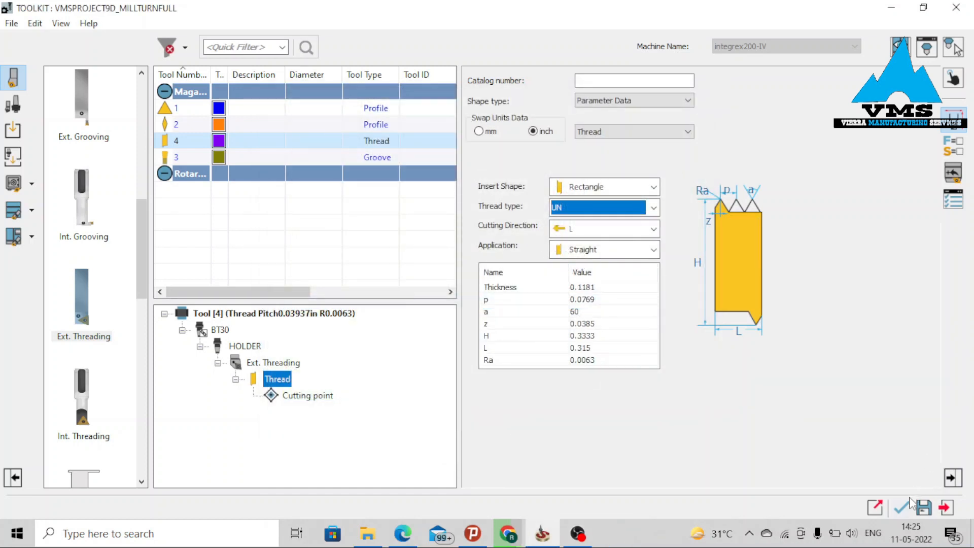
pyautogui.click(903, 505)
pyautogui.scroll(5, 178, 449)
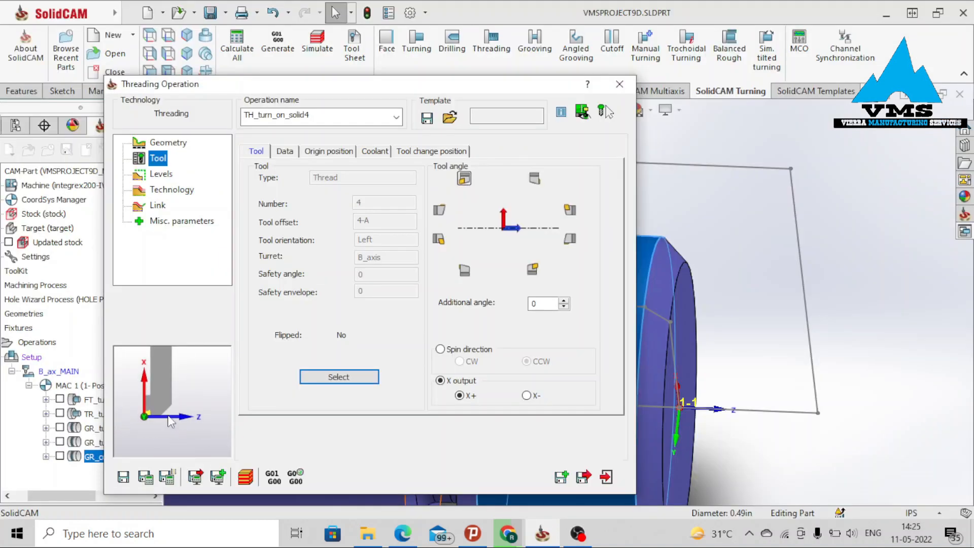
# Set the threading operation's thread standard to UN 1/2 x 13 from the standard table.
pyautogui.click(172, 189)
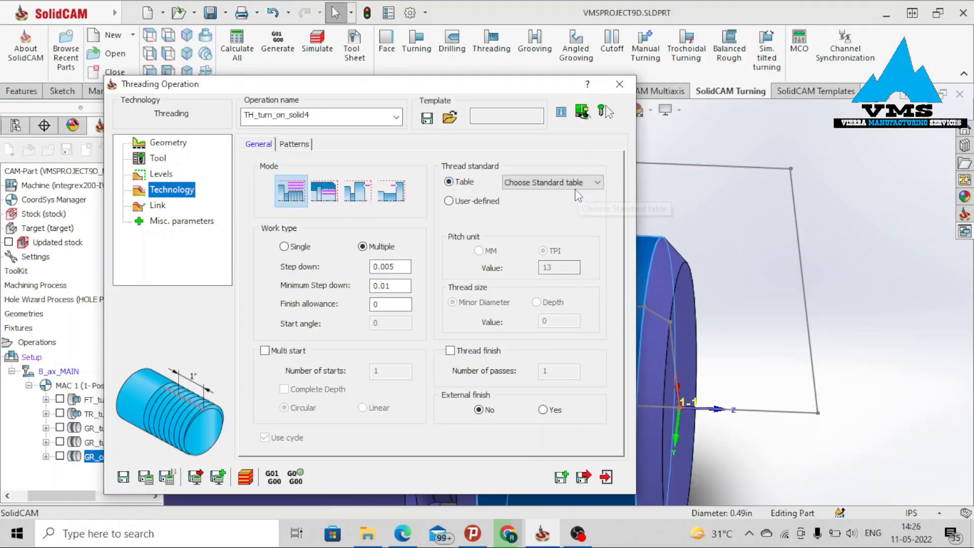
pyautogui.click(594, 183)
pyautogui.click(549, 224)
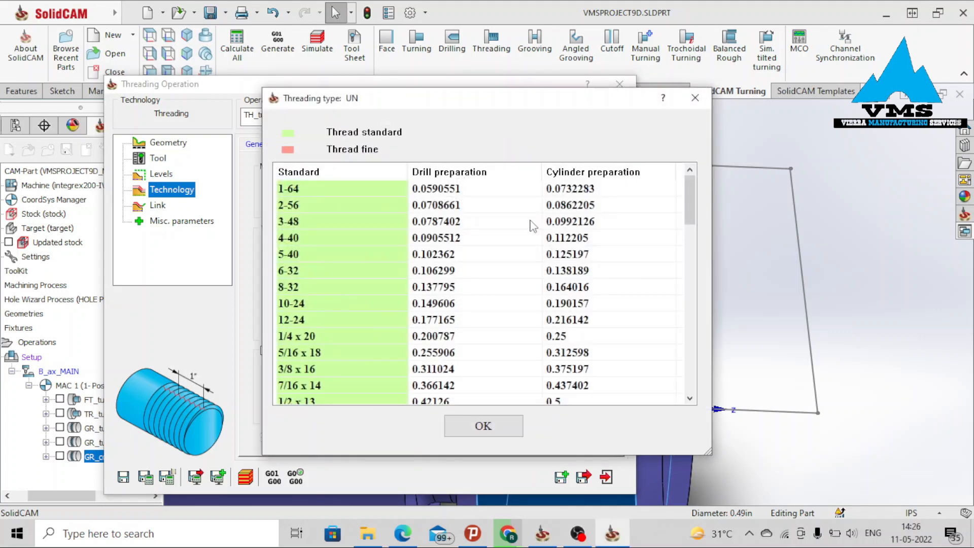
pyautogui.scroll(-1, 324, 384)
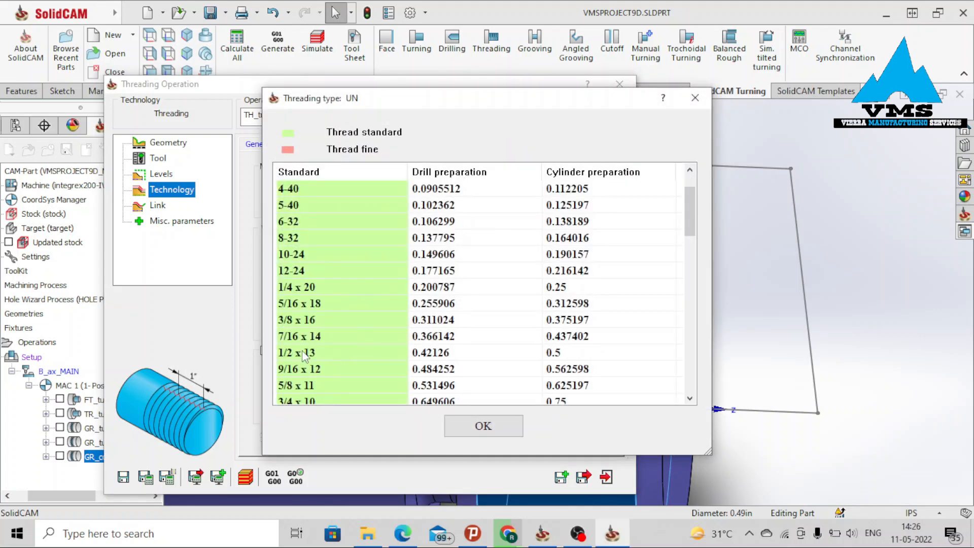
pyautogui.click(304, 354)
pyautogui.click(483, 426)
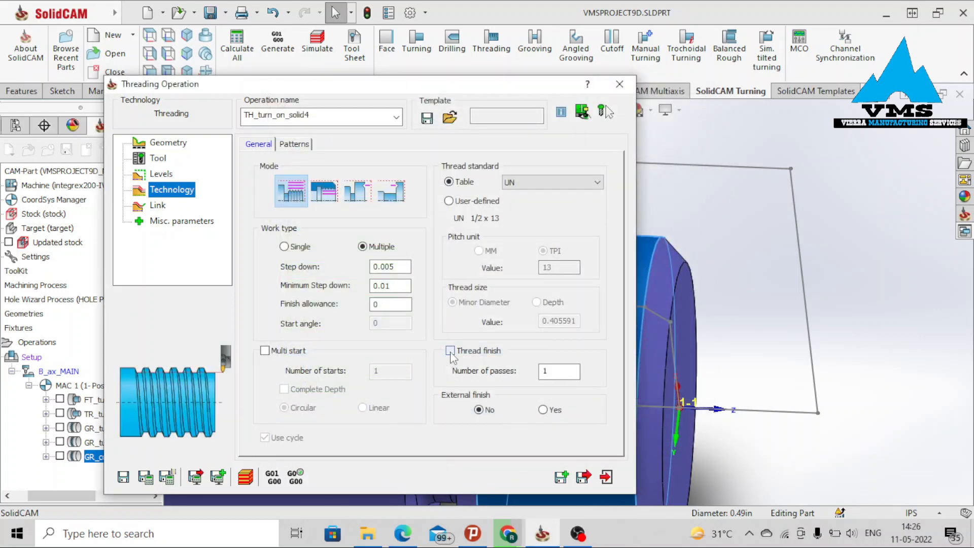
# Check the miscellaneous parameters and safety distance, and calculate and simulate the threading operation.
pyautogui.click(181, 220)
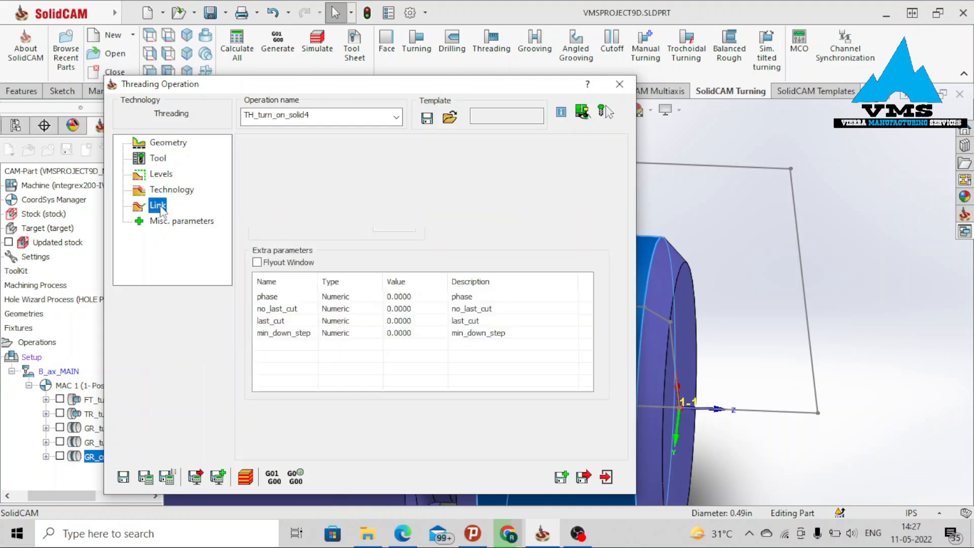
pyautogui.click(161, 174)
pyautogui.click(147, 477)
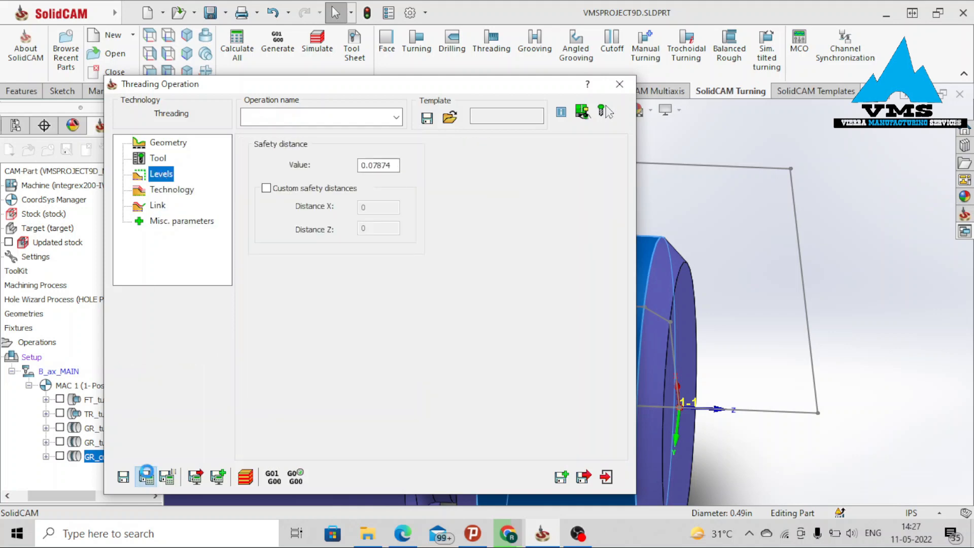
pyautogui.click(852, 451)
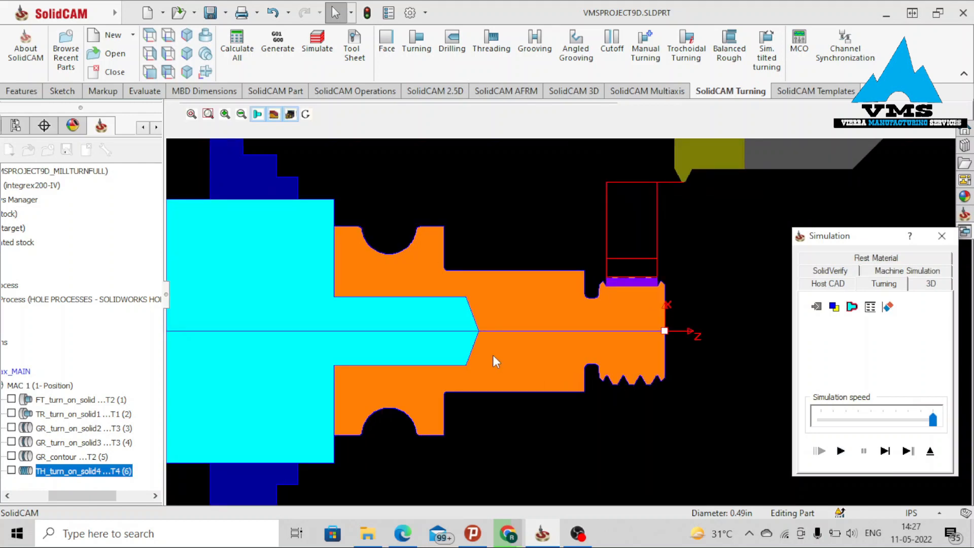
pyautogui.scroll(1, 492, 344)
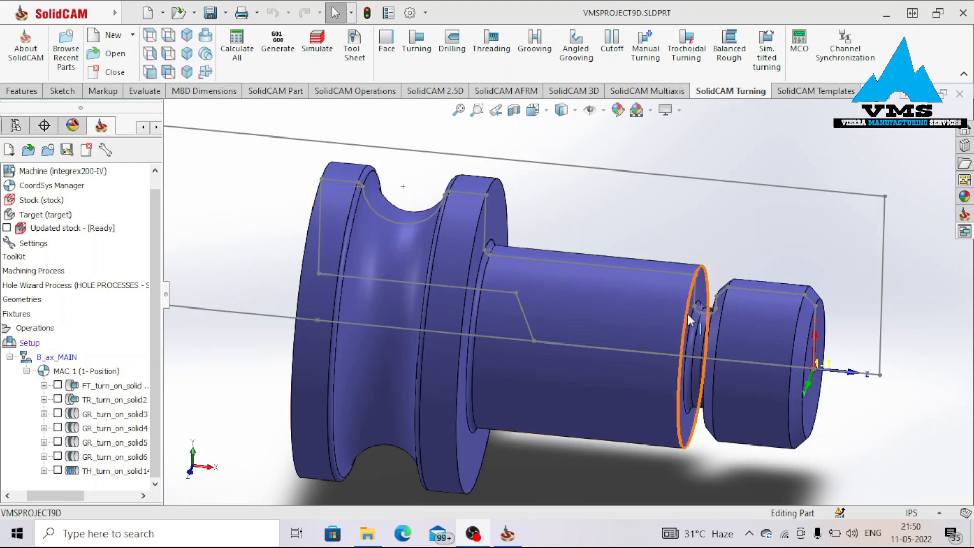
# Start a general machine control operation after the threading operation and open its machine preview.
pyautogui.scroll(3, 573, 306)
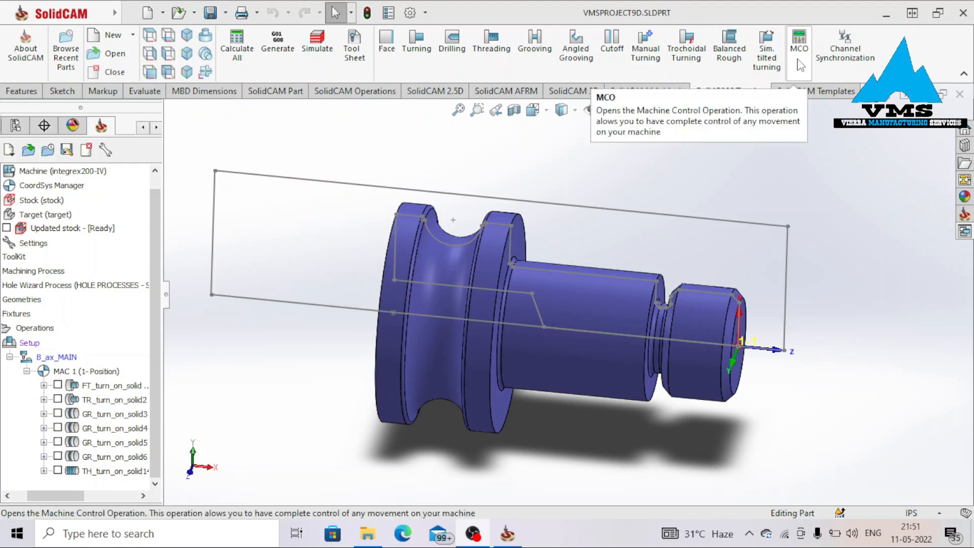
pyautogui.click(102, 471)
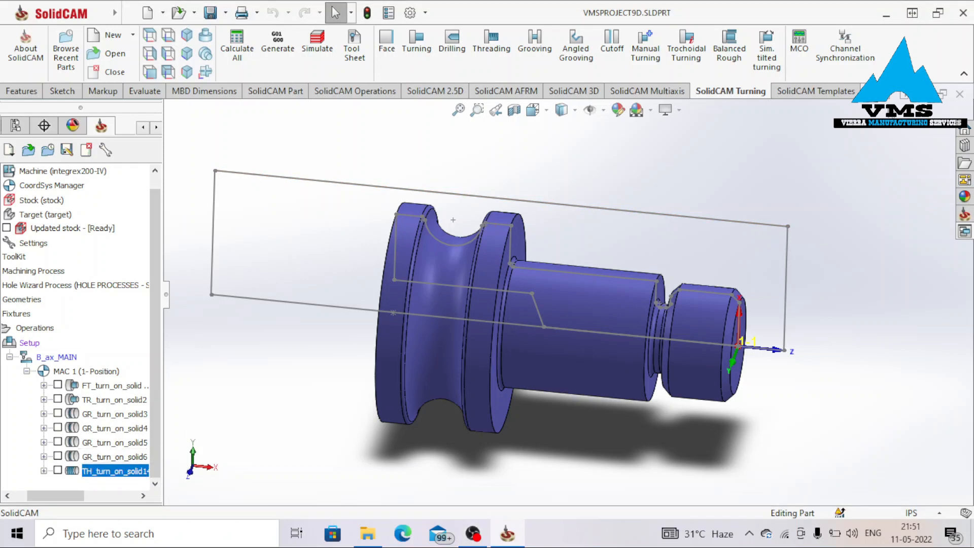
pyautogui.click(803, 57)
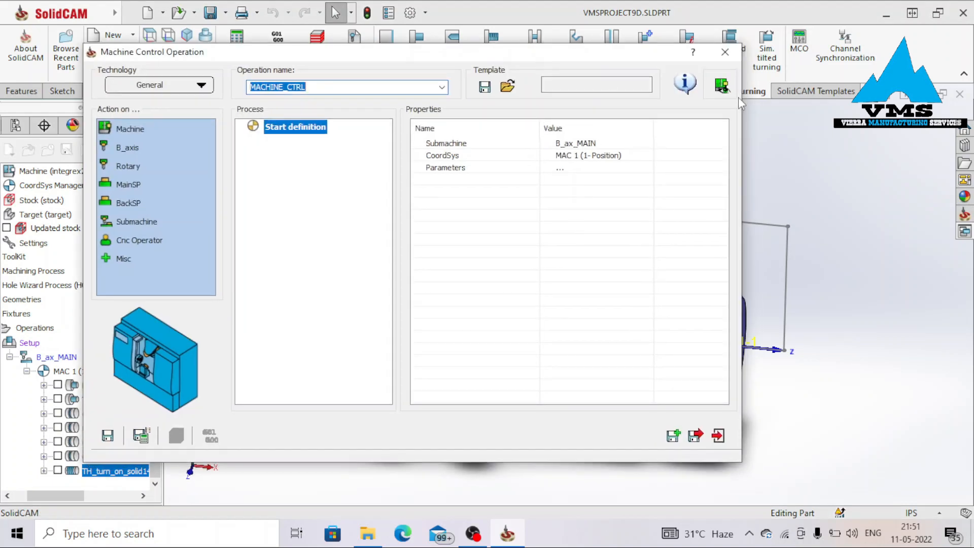
pyautogui.click(738, 96)
# Examine the positions of the main spindle, back spindle and tool head in the machine preview.
pyautogui.scroll(3, 459, 275)
pyautogui.moveTo(460, 271); pyautogui.dragTo(573, 299, button='middle')
pyautogui.scroll(6, 652, 280)
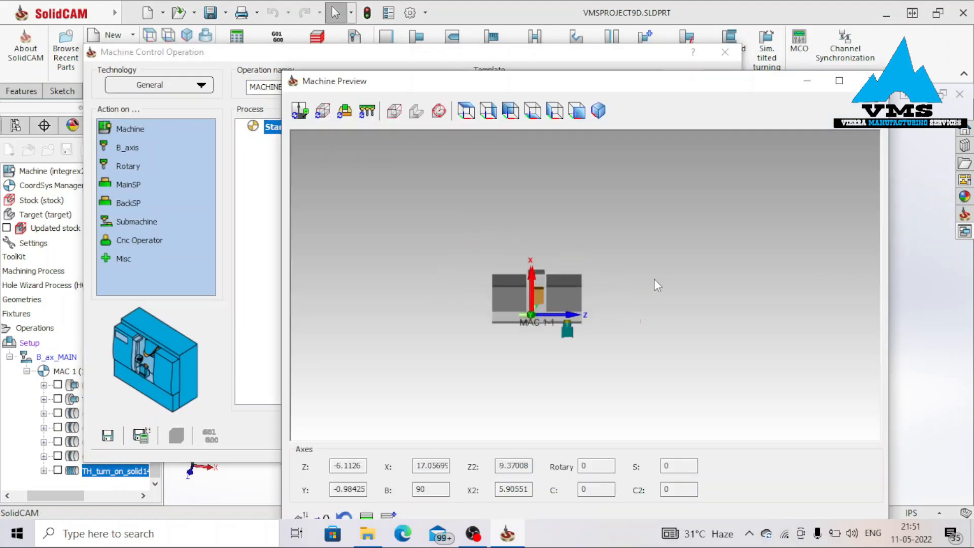
pyautogui.moveTo(368, 310); pyautogui.dragTo(490, 301, button='middle')
pyautogui.scroll(3, 539, 312)
pyautogui.scroll(5, 537, 311)
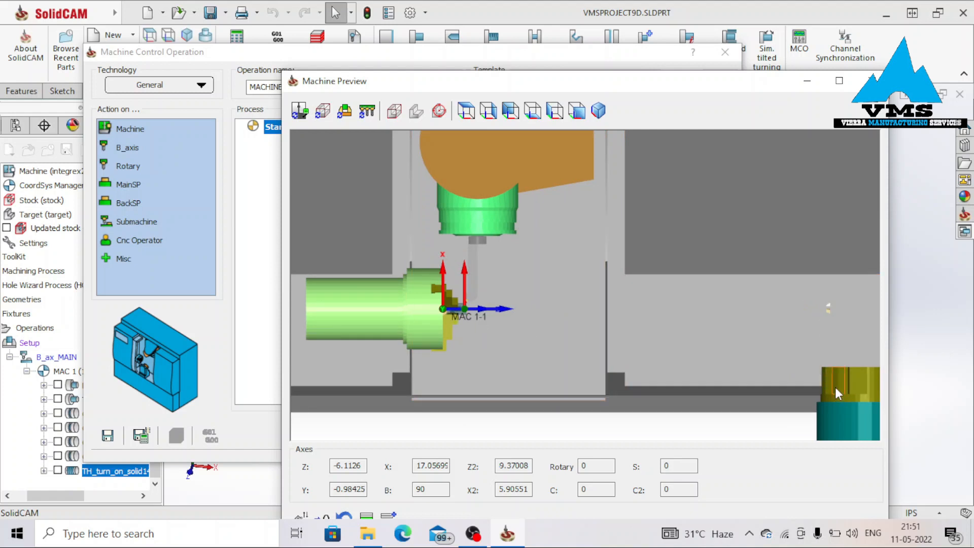
pyautogui.scroll(-2, 479, 221)
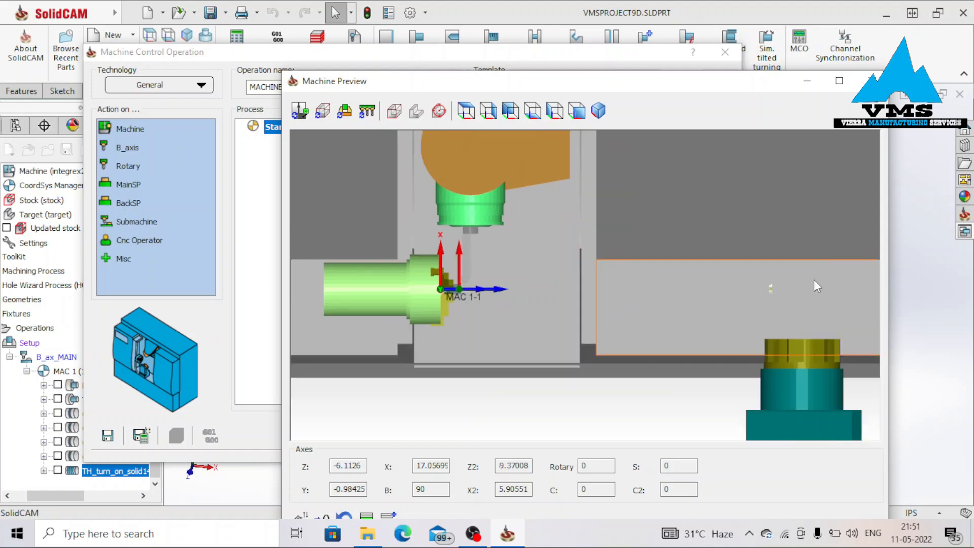
pyautogui.scroll(3, 788, 288)
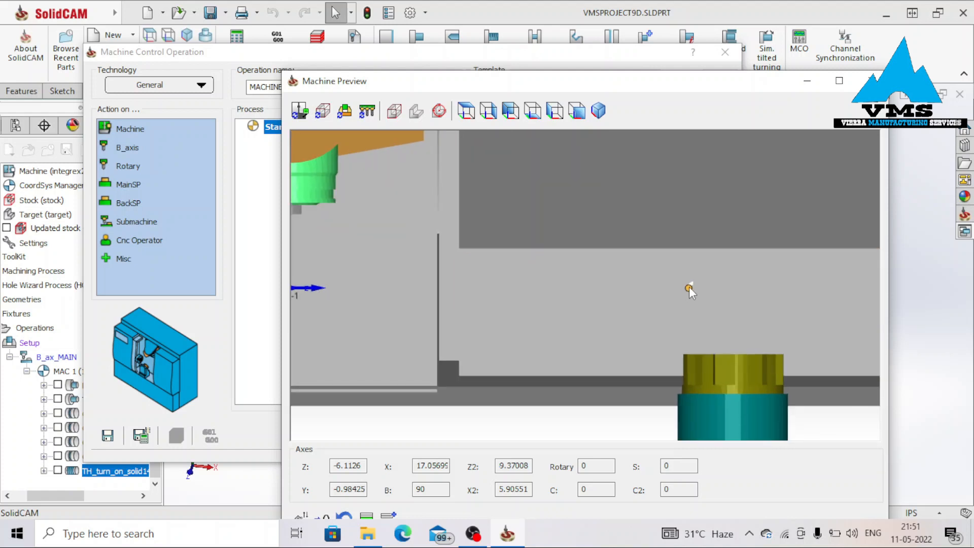
pyautogui.scroll(-3, 689, 285)
pyautogui.scroll(2, 419, 298)
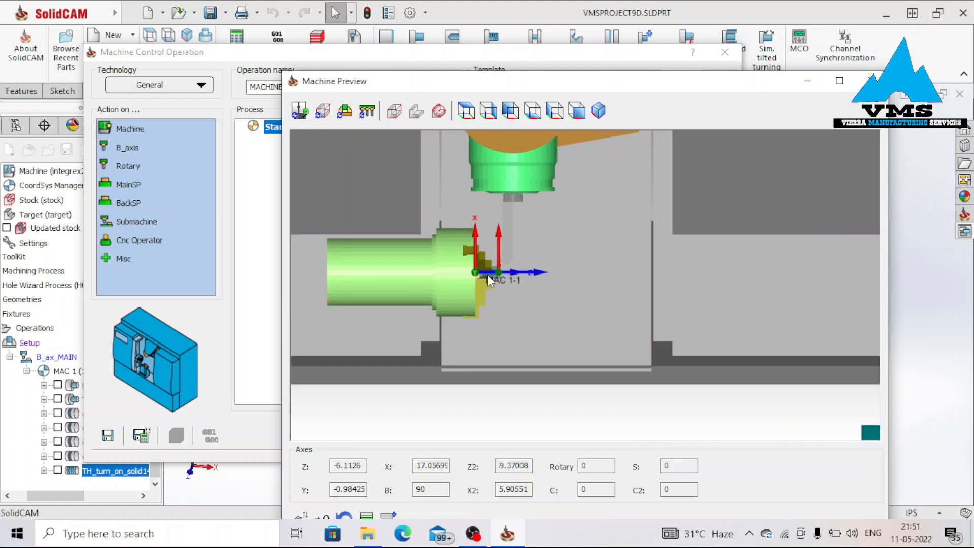
# Add a Cnc Operator action with Manual Stock Transfer to the machine control operation, and save and calculate it.
pyautogui.scroll(4, 507, 276)
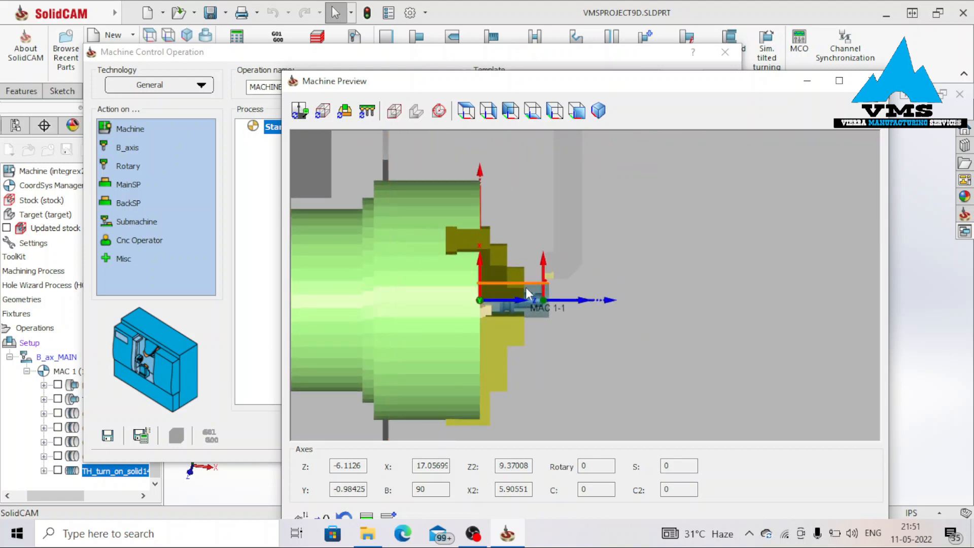
pyautogui.scroll(-1, 647, 260)
pyautogui.scroll(1, 735, 298)
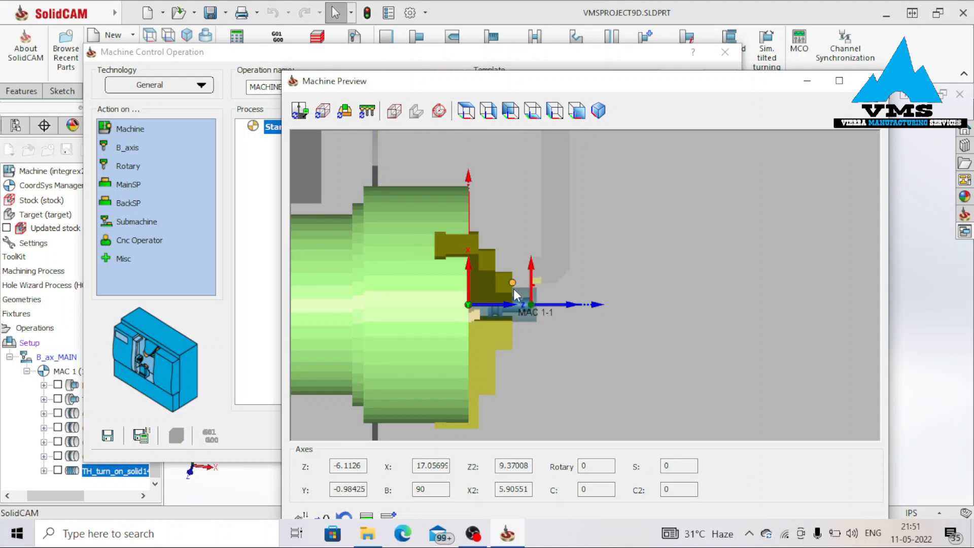
pyautogui.scroll(-3, 644, 322)
pyautogui.scroll(-4, 654, 318)
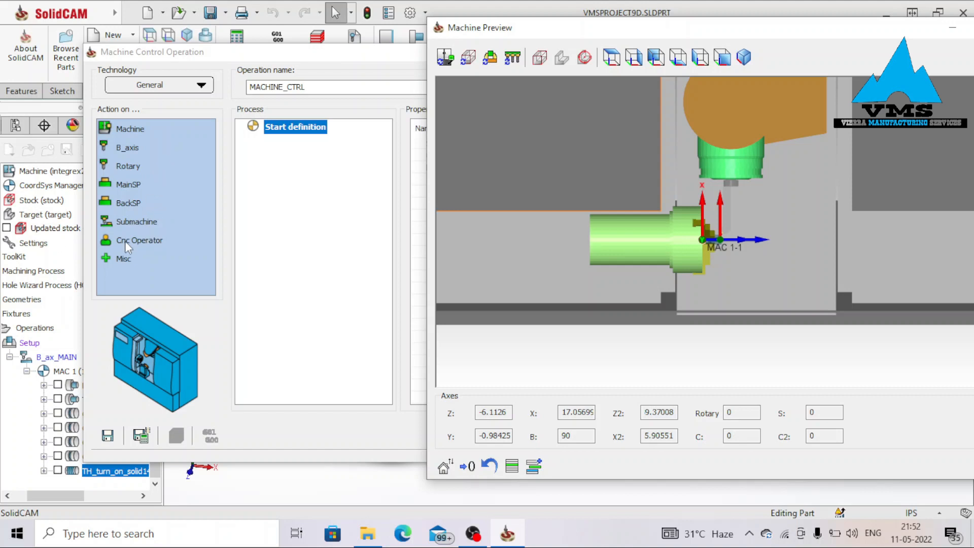
pyautogui.moveTo(125, 242); pyautogui.dragTo(279, 148)
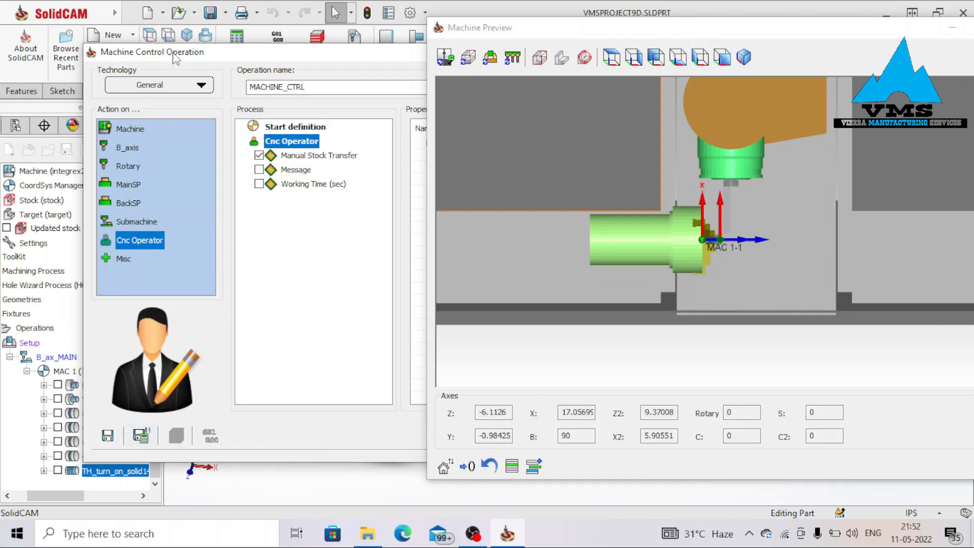
pyautogui.moveTo(178, 57); pyautogui.dragTo(271, 40)
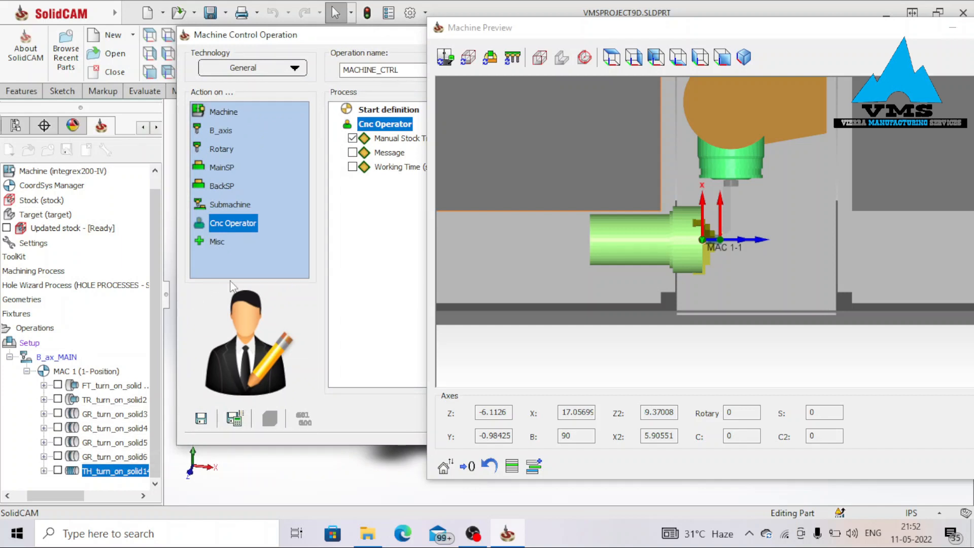
pyautogui.click(234, 418)
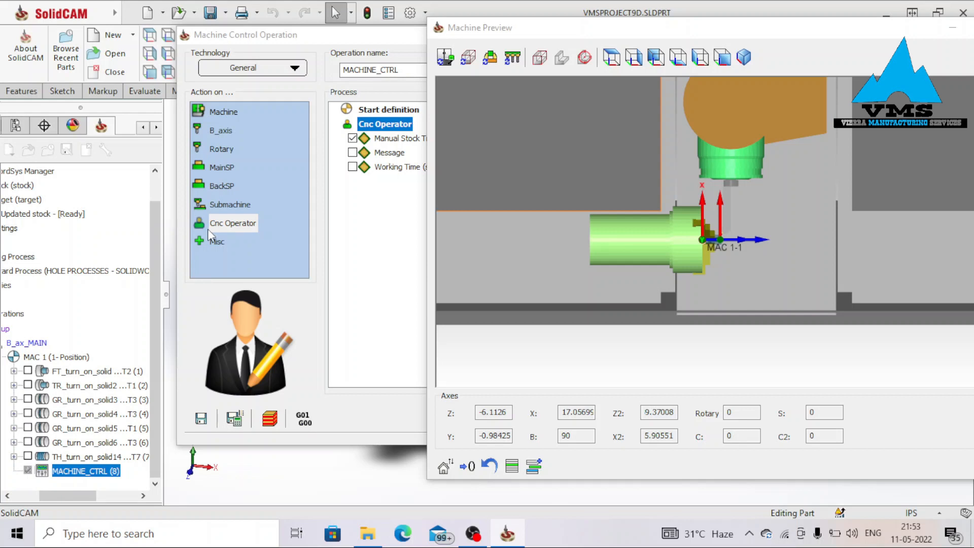
# Delete all actions from the machine control operation's process.
pyautogui.rightClick(385, 128)
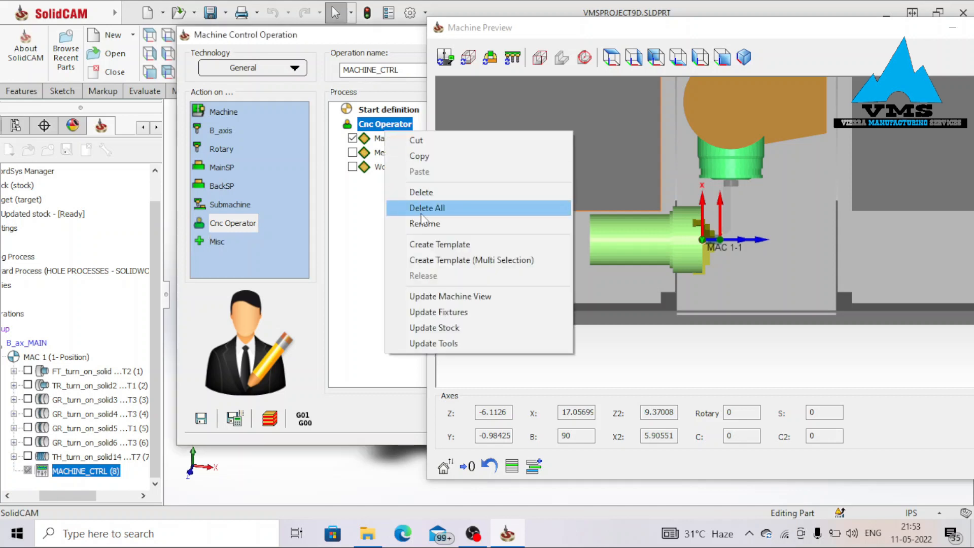
pyautogui.click(416, 206)
pyautogui.click(435, 272)
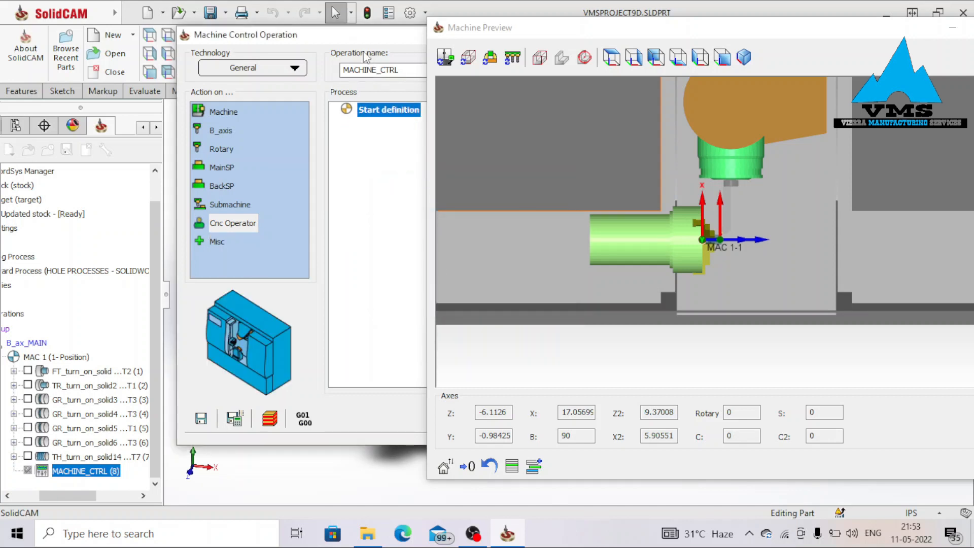
# Examine the B-axis tool head and the lower turret relative to the main spindle in the machine preview.
pyautogui.moveTo(357, 41); pyautogui.dragTo(258, 44)
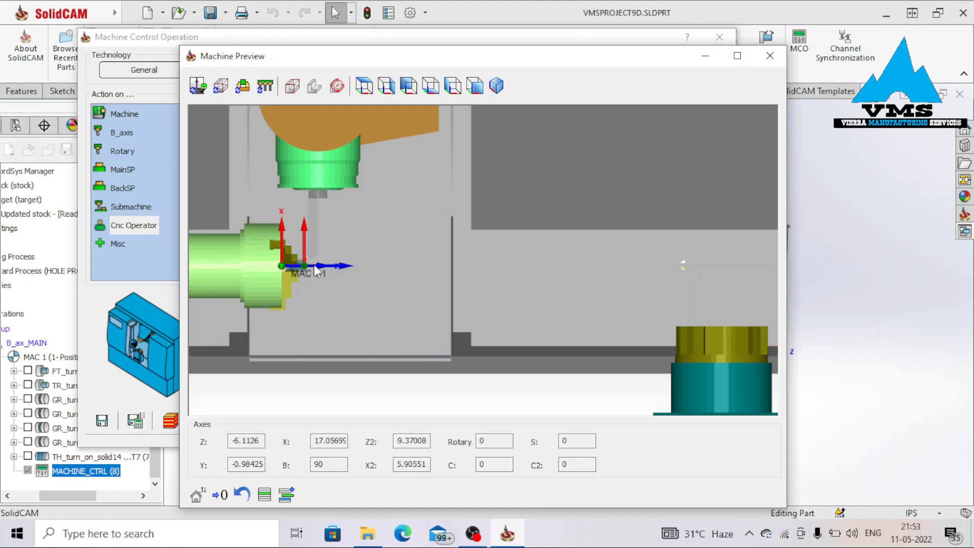
pyautogui.scroll(3, 756, 339)
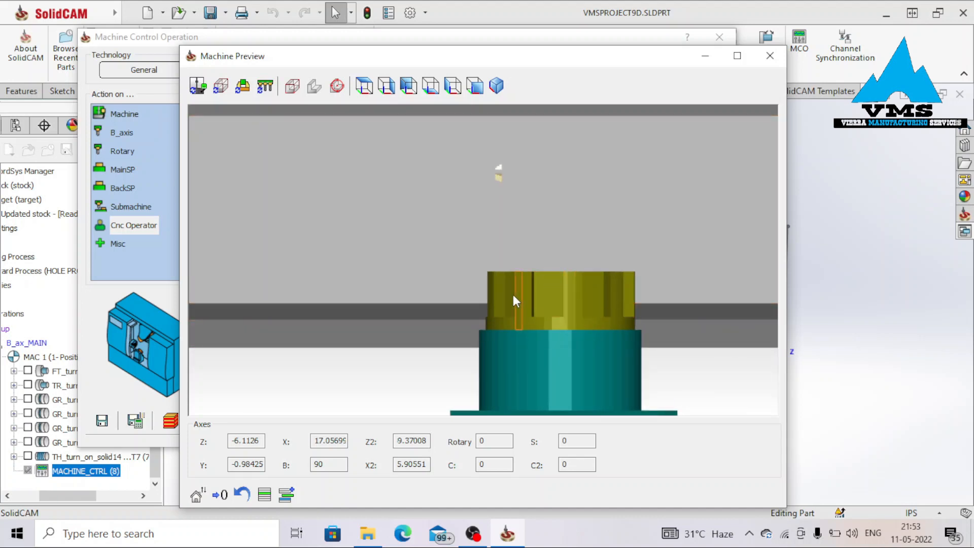
pyautogui.scroll(-3, 545, 298)
pyautogui.scroll(2, 330, 209)
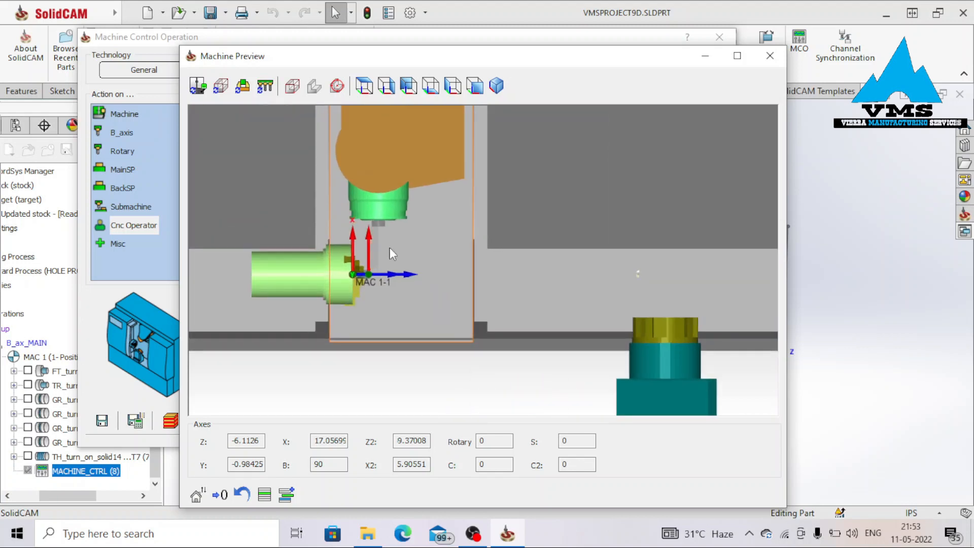
pyautogui.scroll(1, 432, 316)
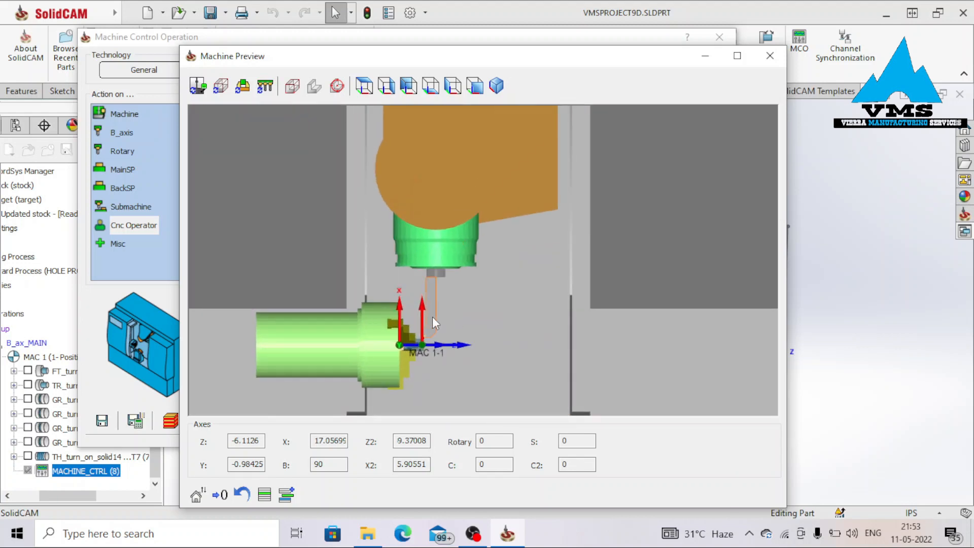
pyautogui.scroll(-2, 432, 315)
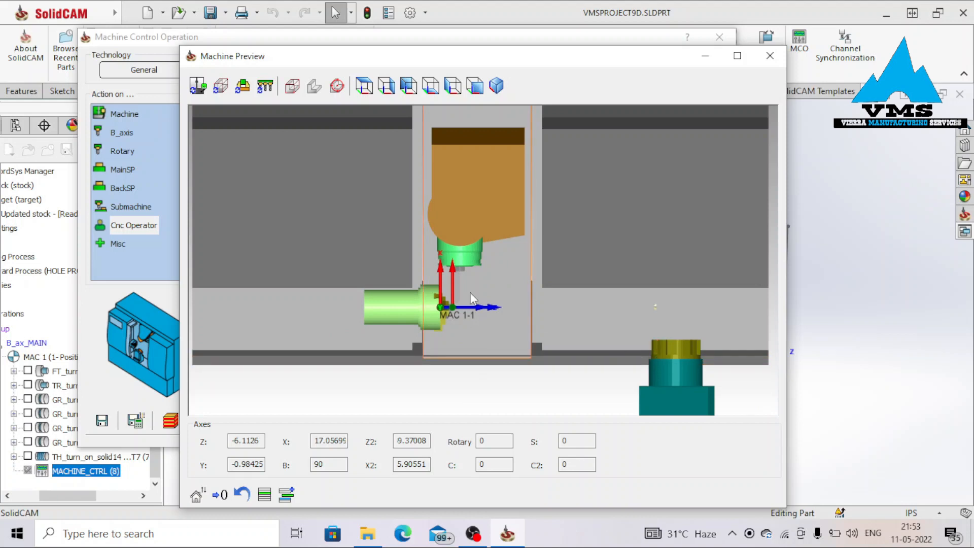
pyautogui.scroll(1, 466, 266)
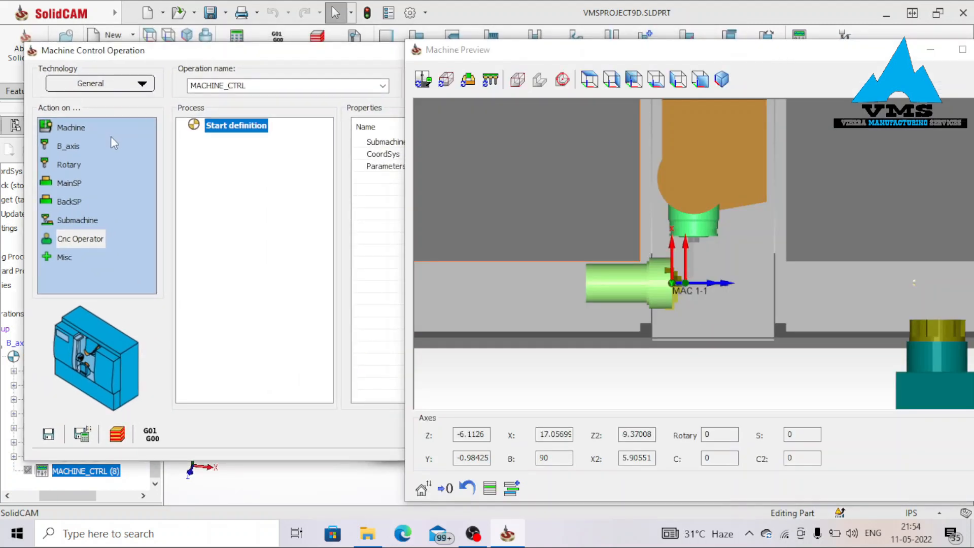
# Add a Rotary action with a movement that sends both X2 and Z2 to Home Ref.
pyautogui.click(68, 149)
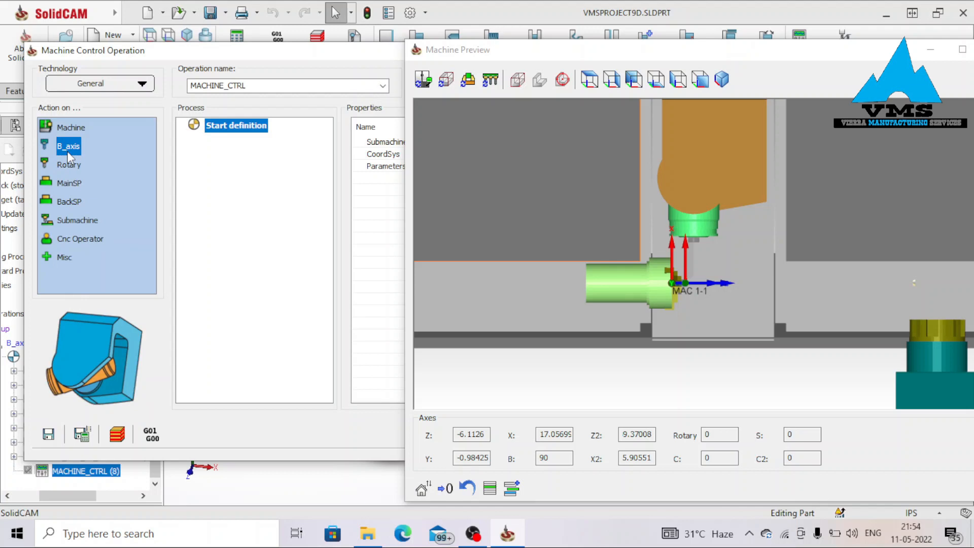
pyautogui.click(73, 165)
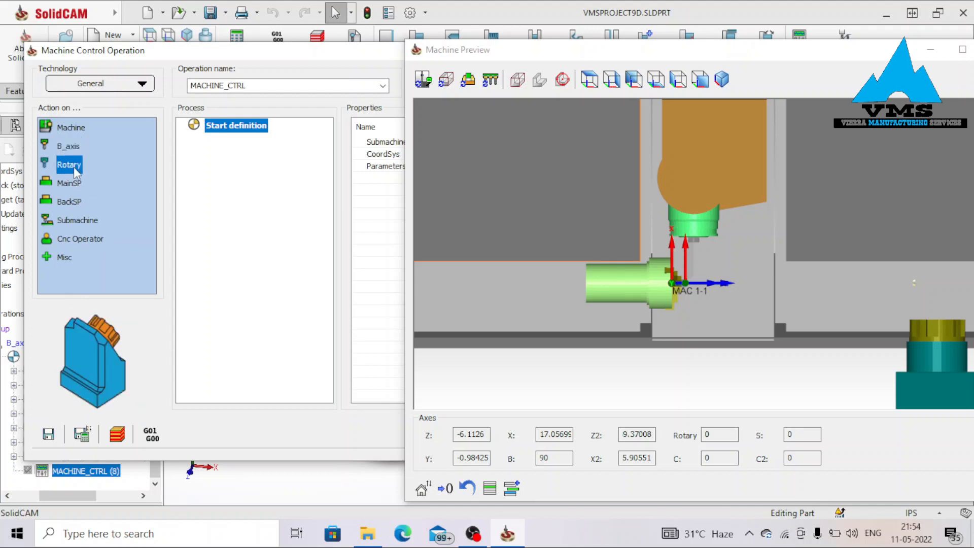
pyautogui.moveTo(68, 165); pyautogui.dragTo(228, 172)
pyautogui.click(200, 183)
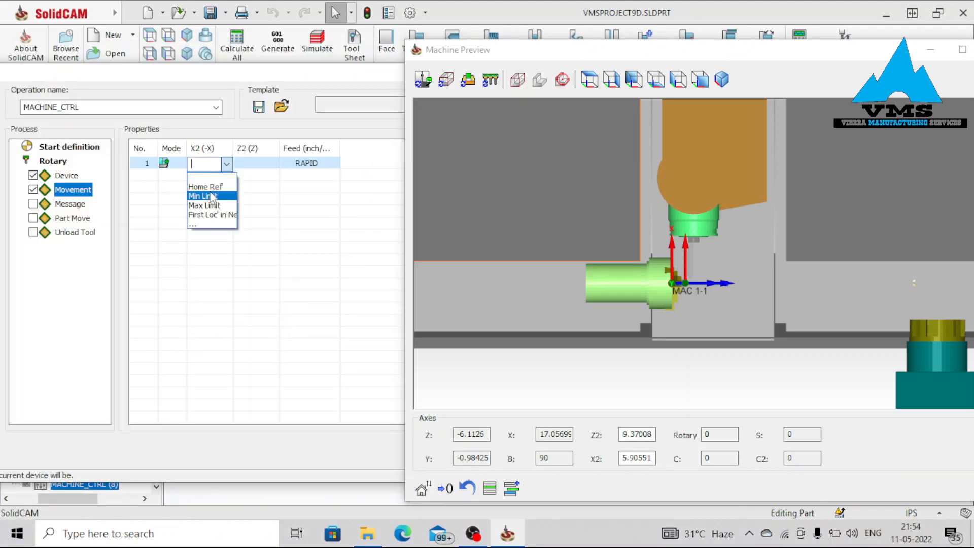
pyautogui.click(210, 188)
pyautogui.click(273, 163)
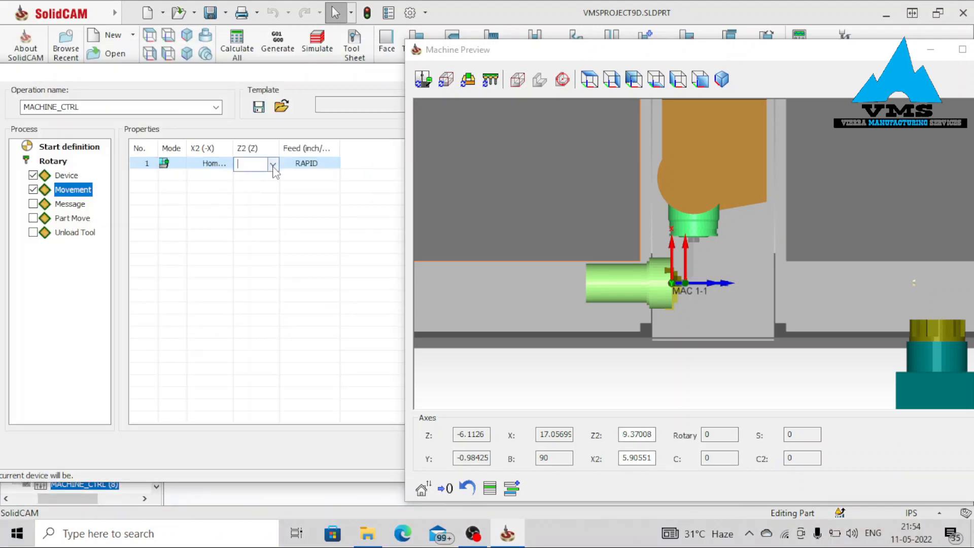
pyautogui.click(273, 163)
pyautogui.click(268, 190)
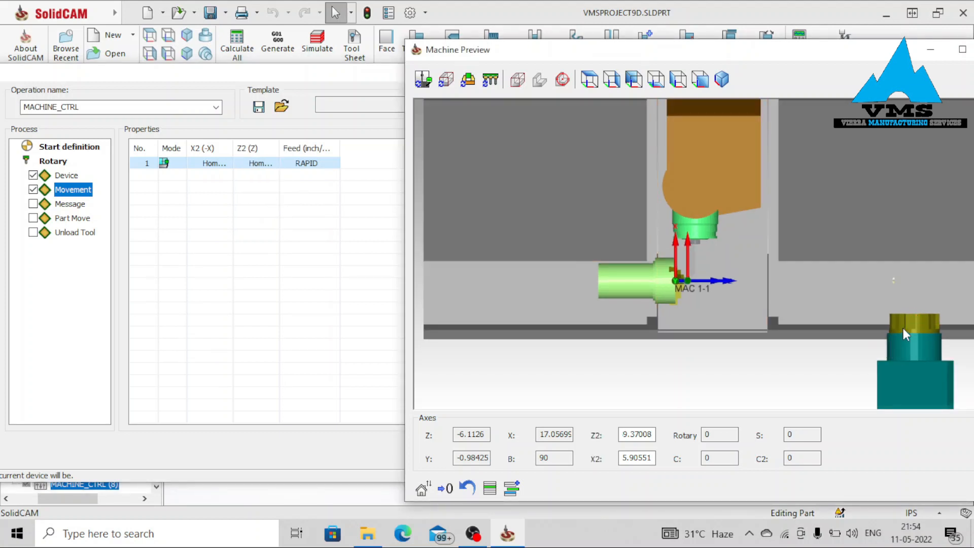
pyautogui.click(192, 151)
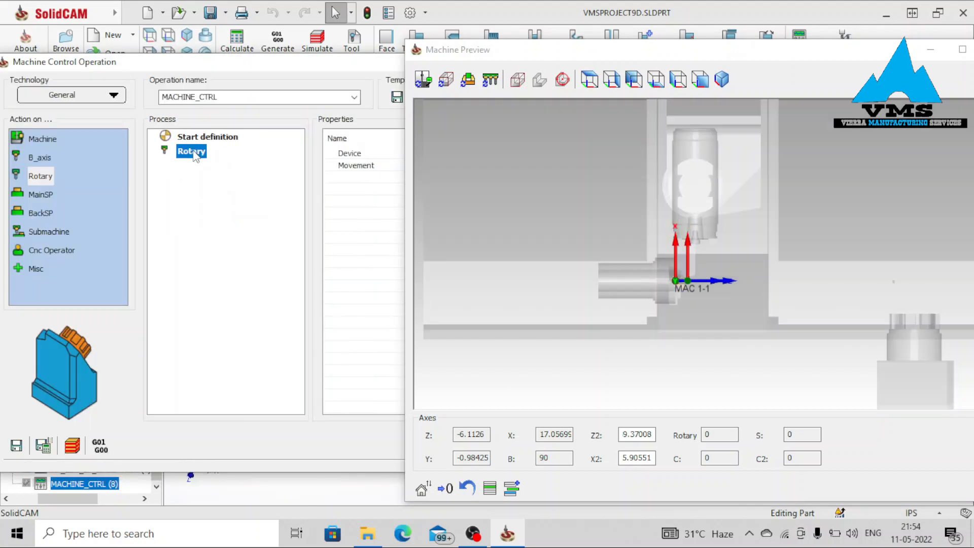
# Add a second Rotary action with a movement whose Z2 position is the custom value 0.
pyautogui.moveTo(30, 179); pyautogui.dragTo(185, 186)
pyautogui.click(171, 209)
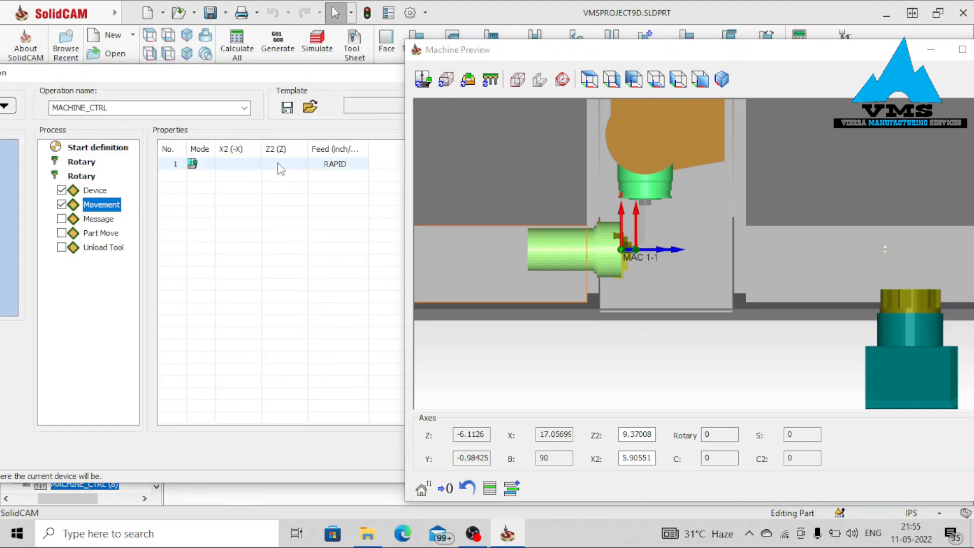
pyautogui.click(281, 168)
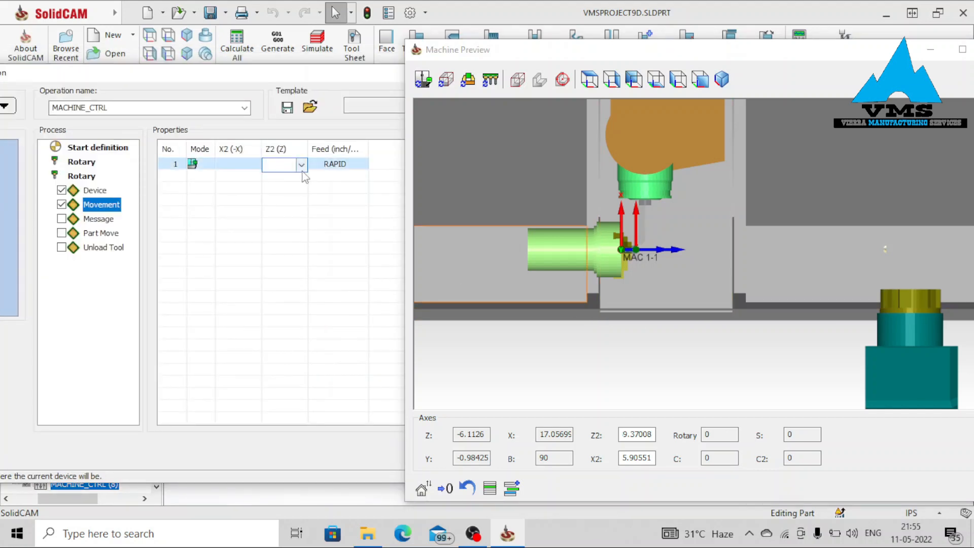
pyautogui.click(302, 165)
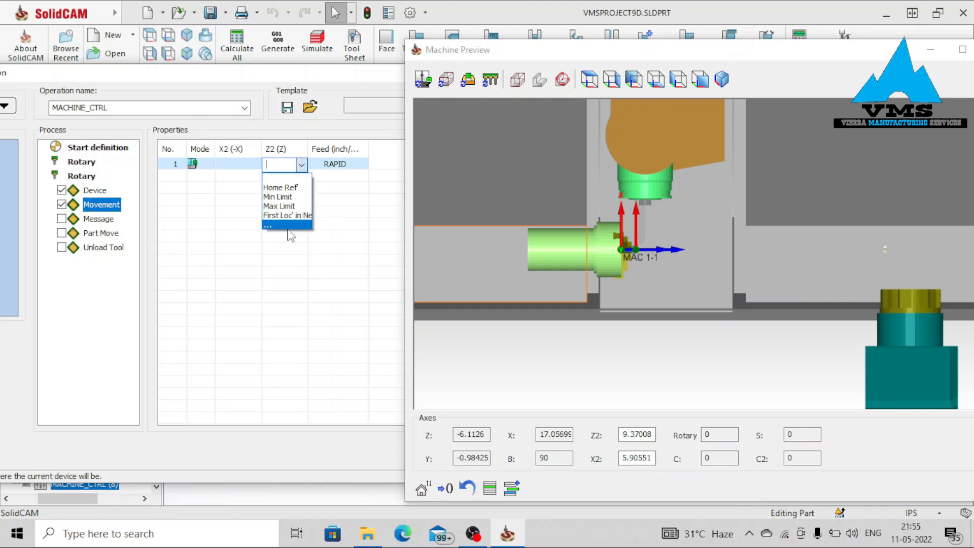
pyautogui.click(287, 226)
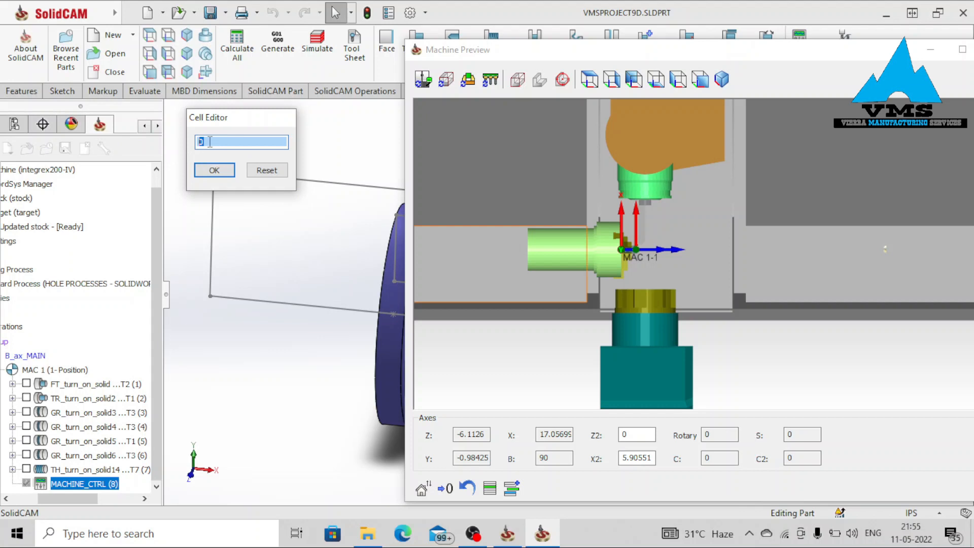
pyautogui.write('-0.03937')
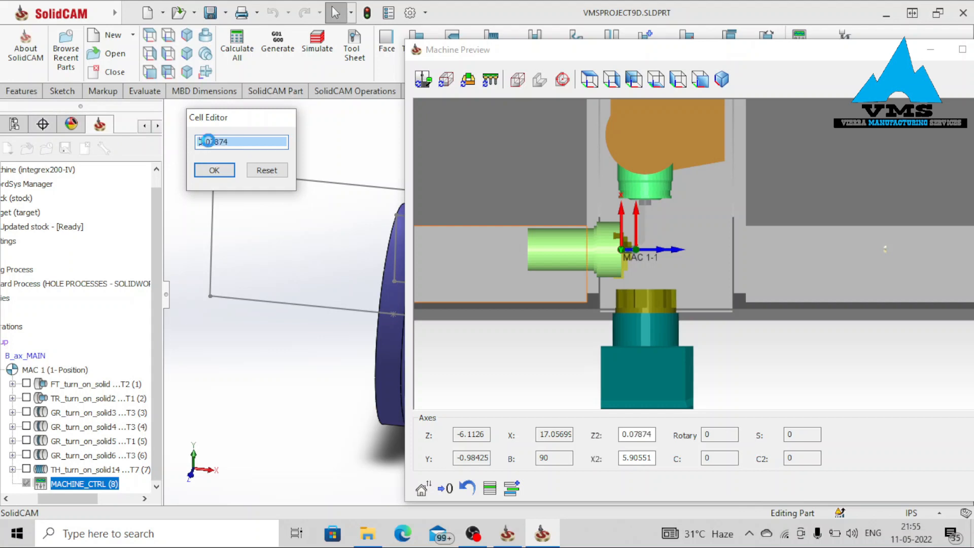
pyautogui.scroll(5, 210, 140)
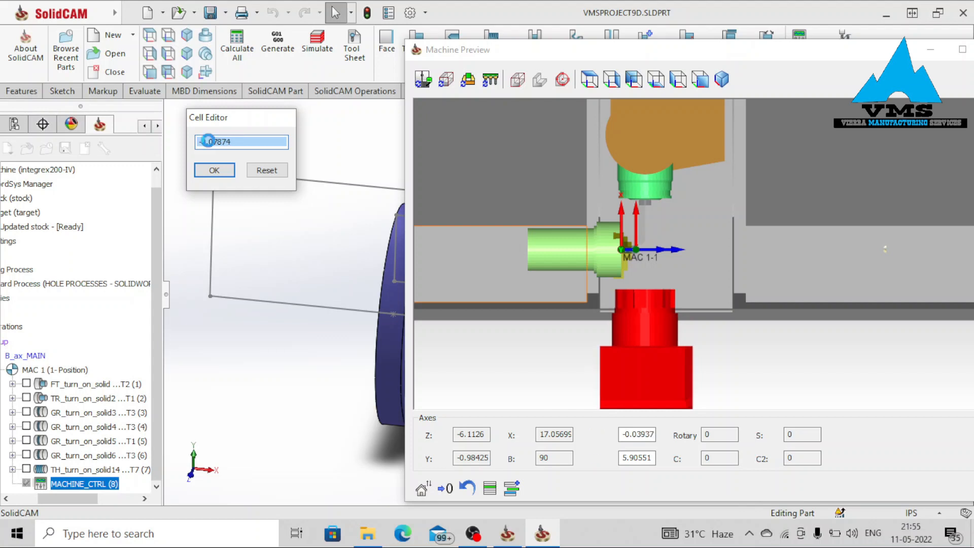
pyautogui.scroll(7, 210, 141)
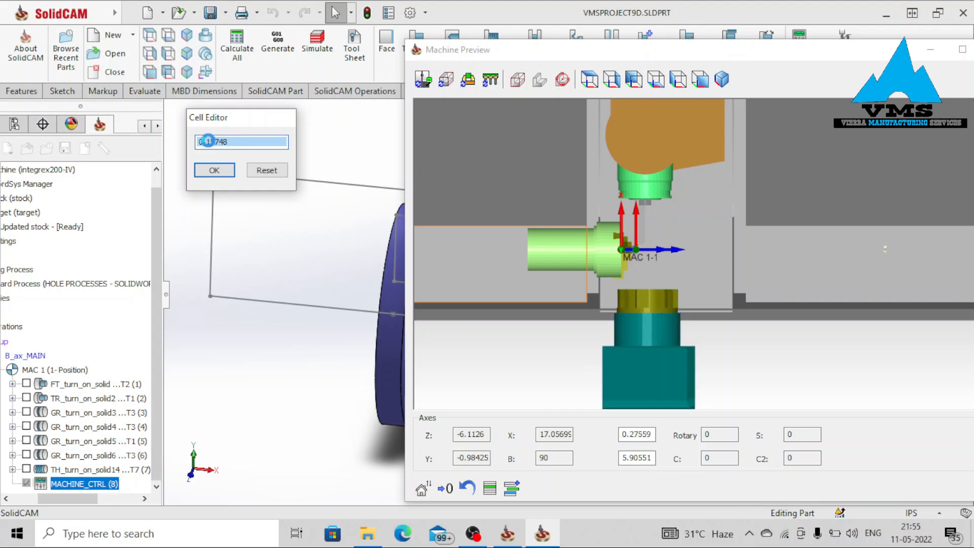
pyautogui.scroll(-1, 210, 140)
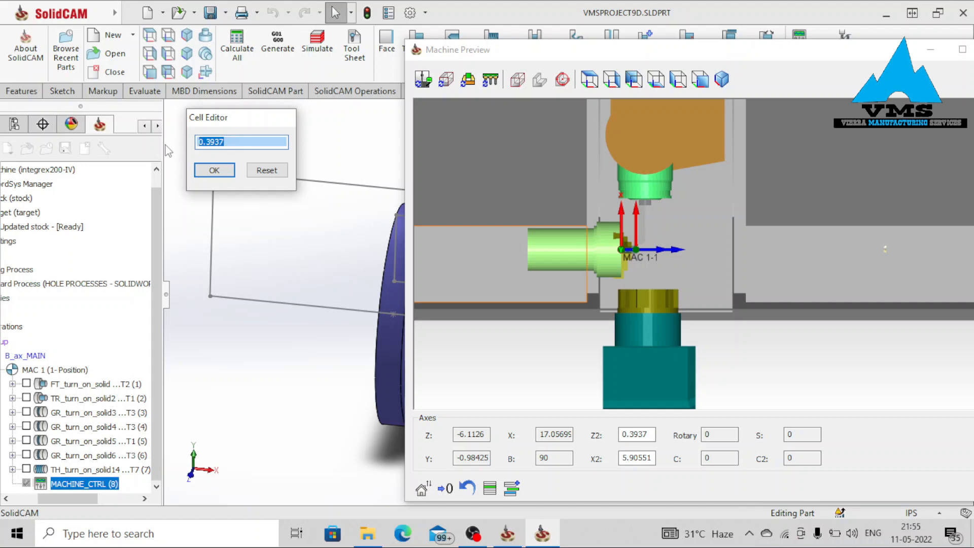
pyautogui.write('0')
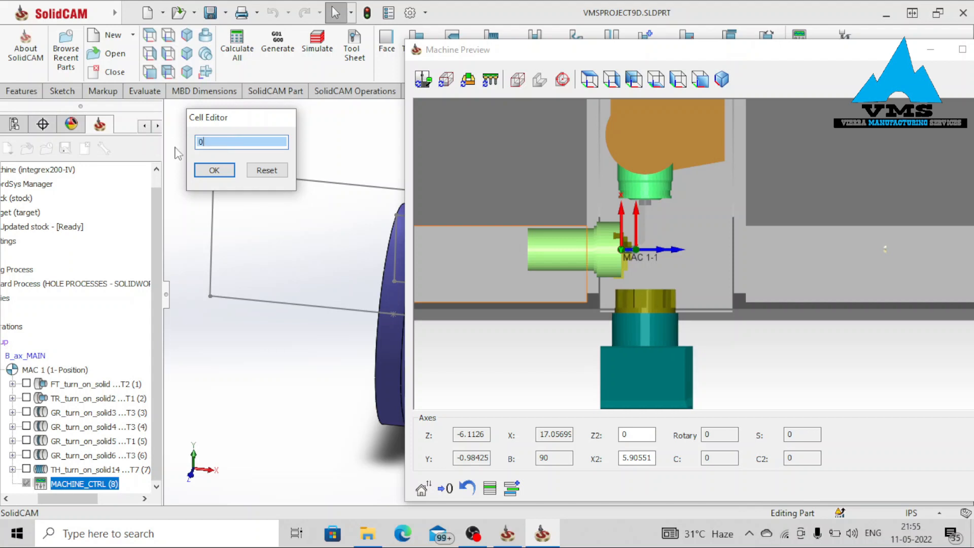
pyautogui.click(212, 171)
pyautogui.moveTo(334, 63); pyautogui.dragTo(337, 63)
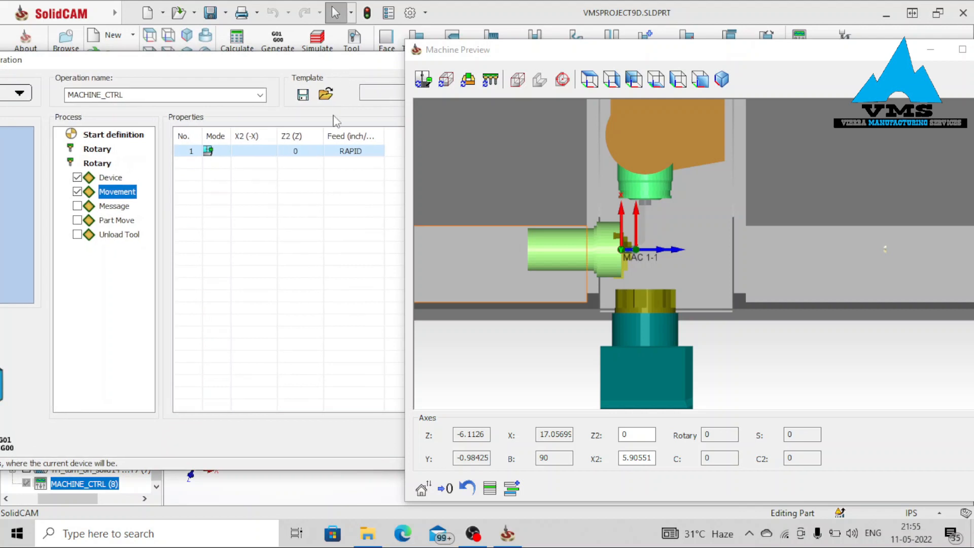
pyautogui.click(100, 166)
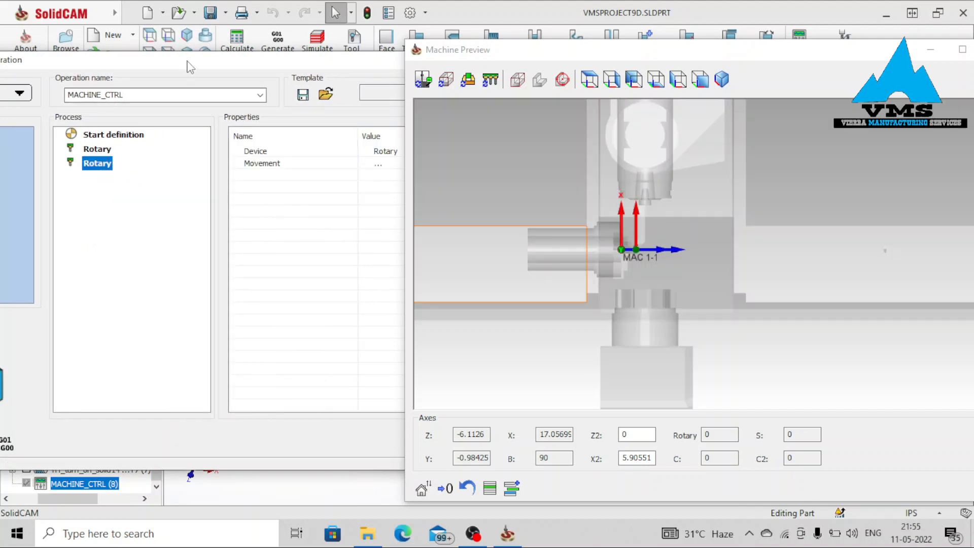
# Add a B_axis action with Movement enabled and set its B angle to 0.
pyautogui.moveTo(191, 62); pyautogui.dragTo(141, 74)
pyautogui.doubleClick(51, 158)
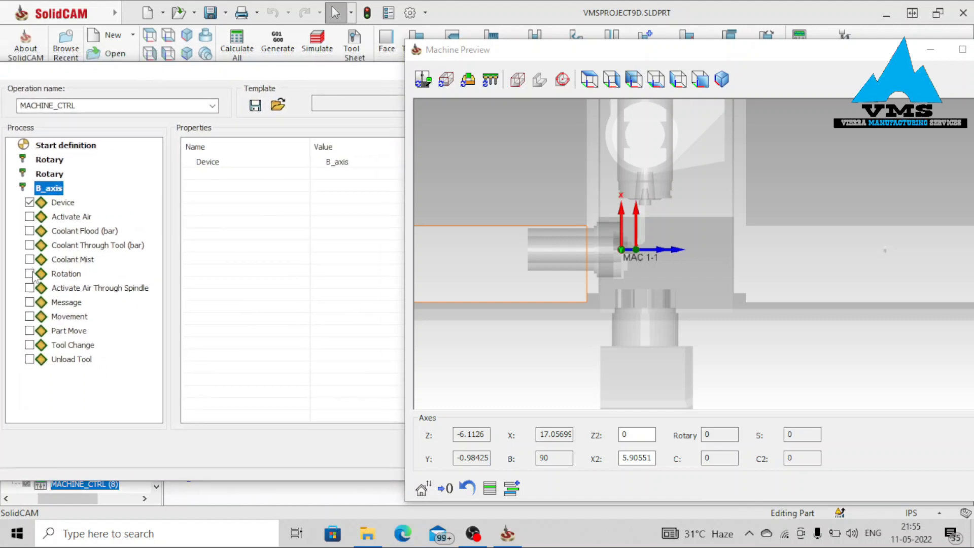
pyautogui.click(30, 316)
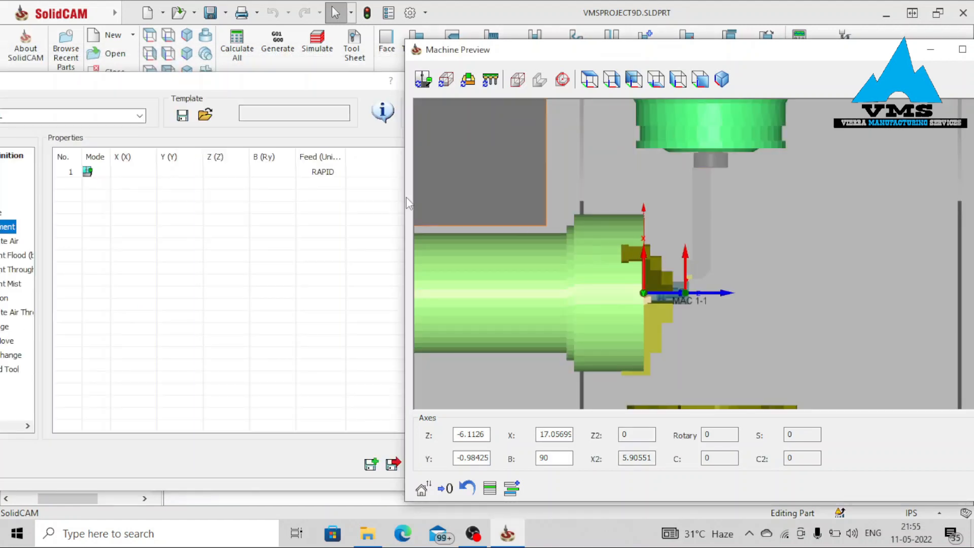
pyautogui.click(282, 174)
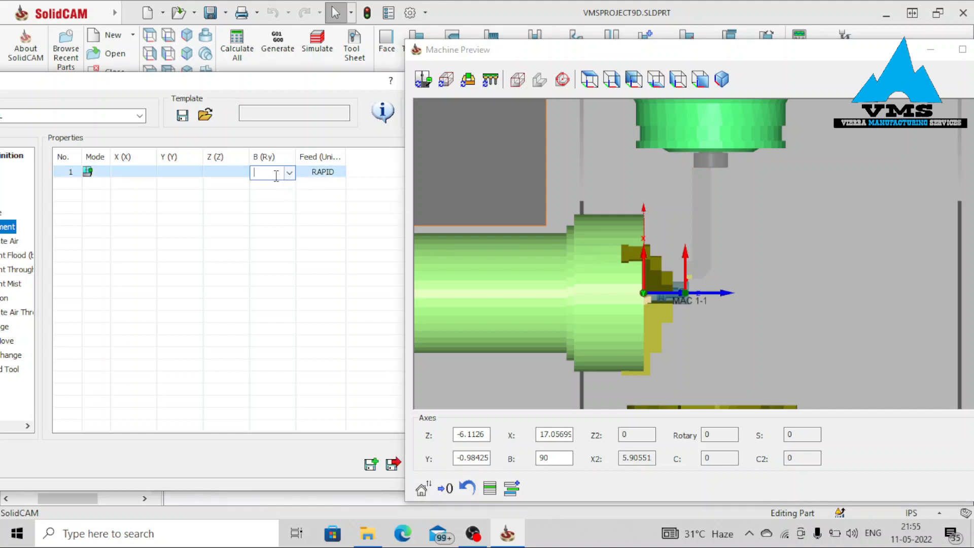
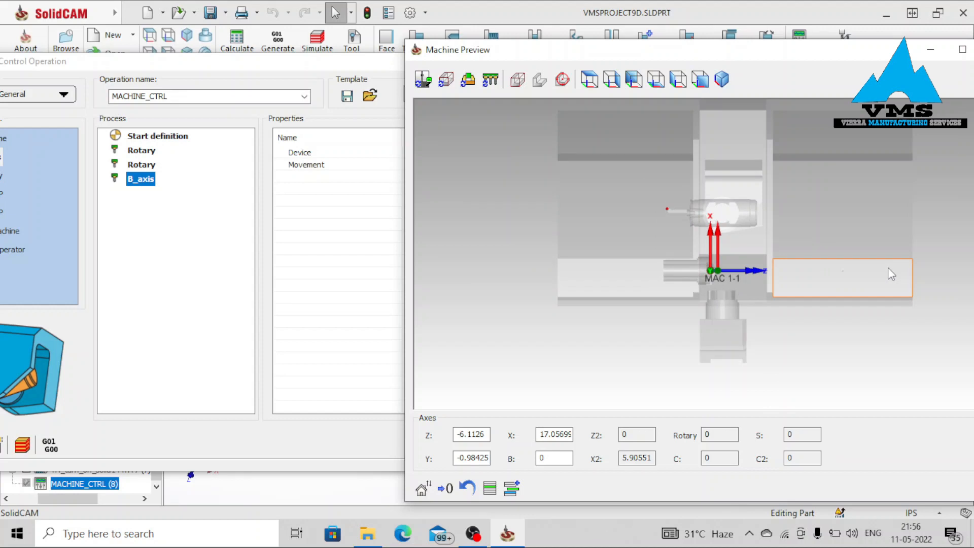
# Add a MainSP action with Part Move enabled and send its C axis to Home Ref.
pyautogui.moveTo(117, 61); pyautogui.dragTo(194, 60)
pyautogui.moveTo(71, 193); pyautogui.dragTo(216, 198)
pyautogui.click(577, 264)
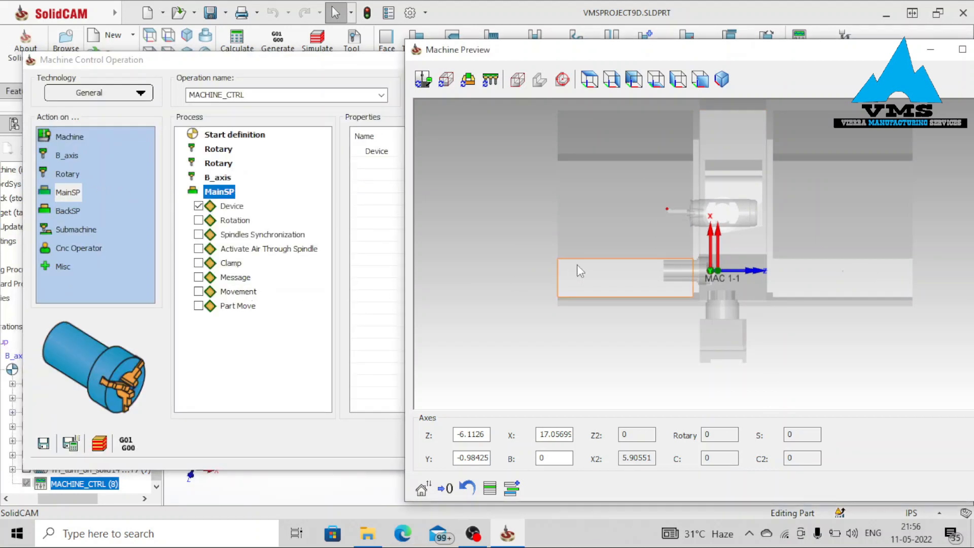
pyautogui.scroll(4, 729, 262)
pyautogui.scroll(4, 696, 276)
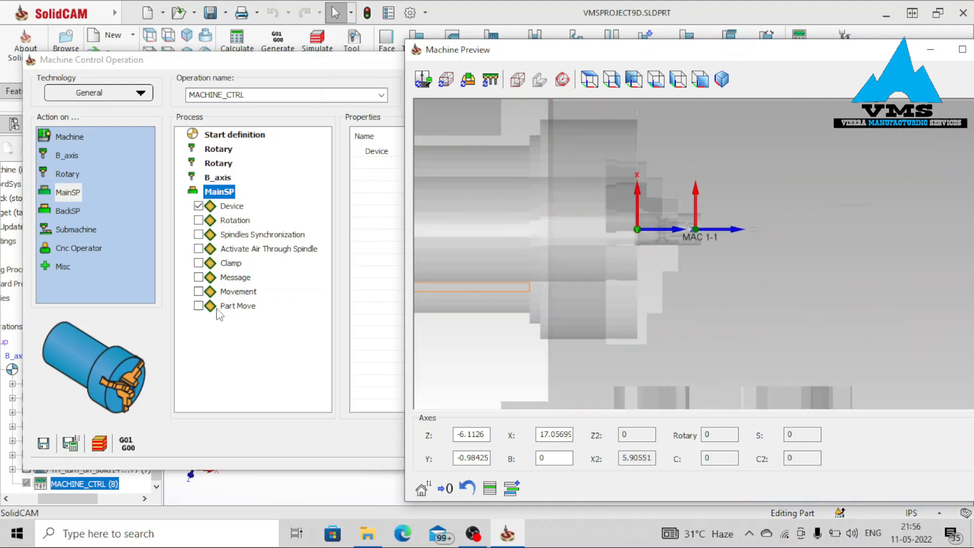
pyautogui.click(201, 307)
pyautogui.click(198, 306)
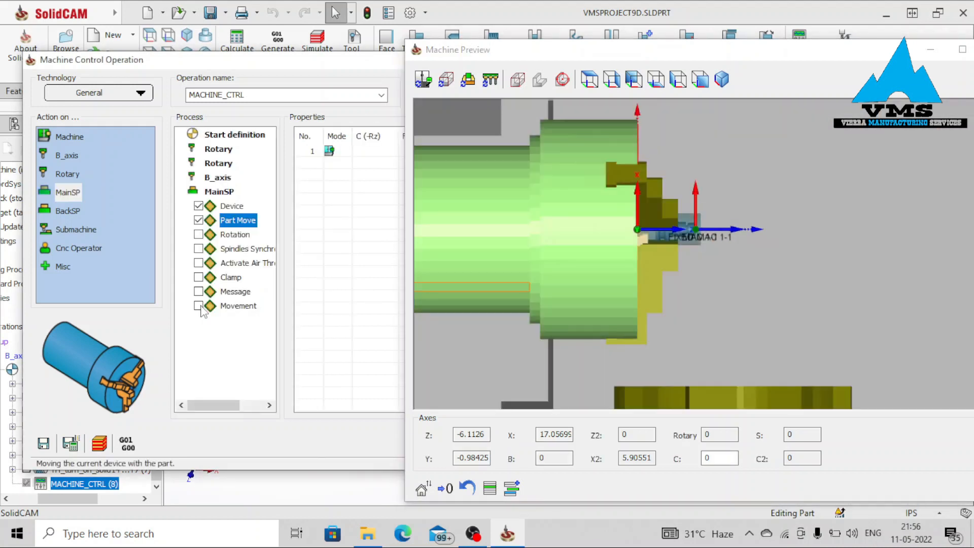
pyautogui.click(235, 170)
pyautogui.click(214, 193)
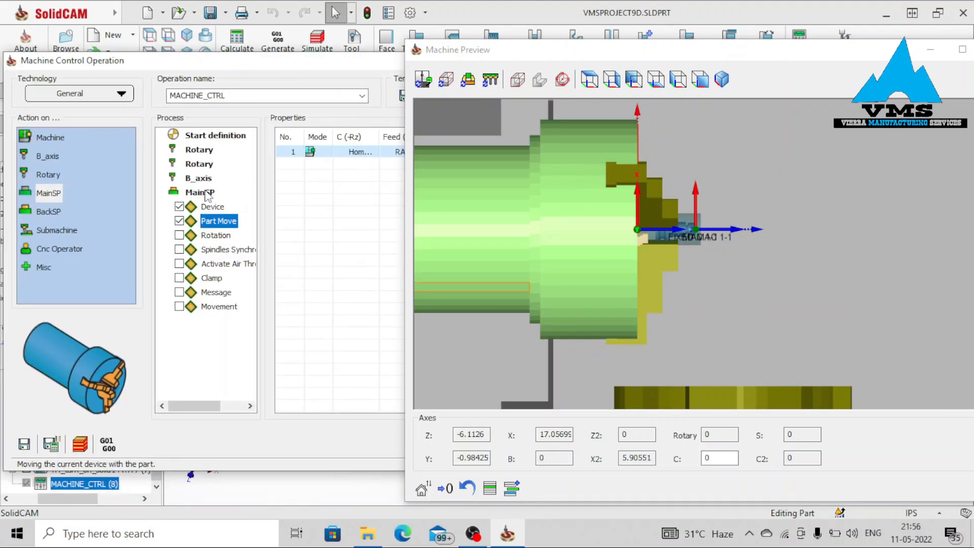
pyautogui.click(205, 193)
# Add a BackSP action with Movement enabled and send its C2 axis to Home Ref.
pyautogui.moveTo(42, 215); pyautogui.dragTo(210, 227)
pyautogui.click(127, 306)
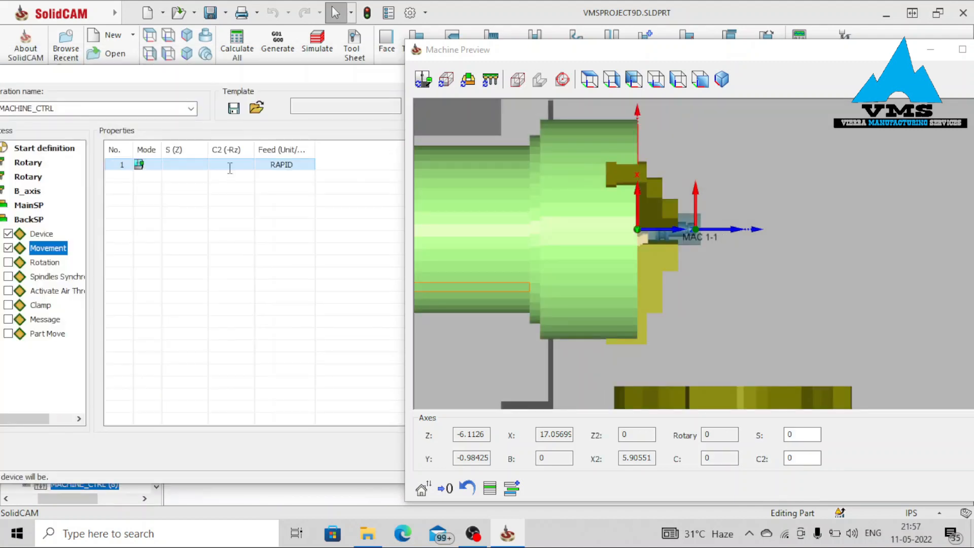
pyautogui.click(230, 165)
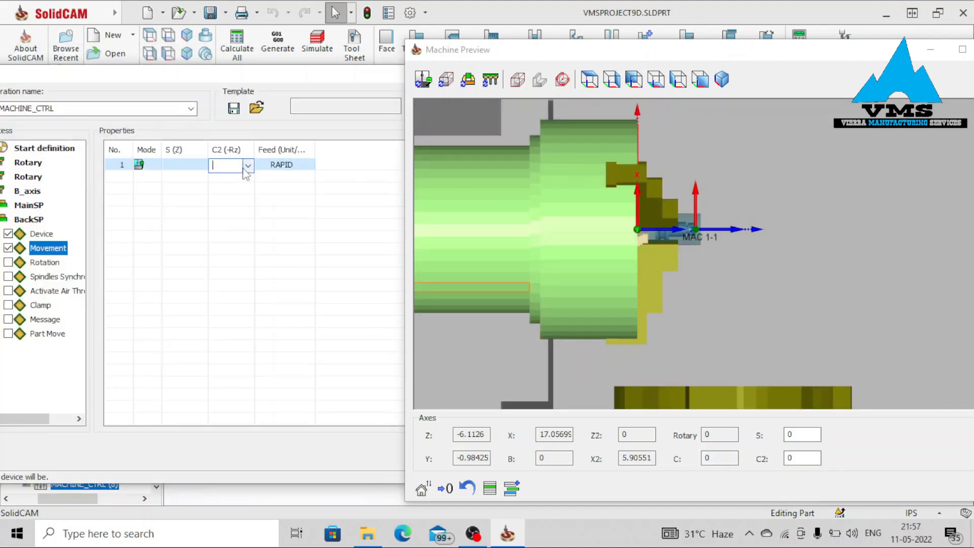
pyautogui.click(247, 166)
pyautogui.click(250, 190)
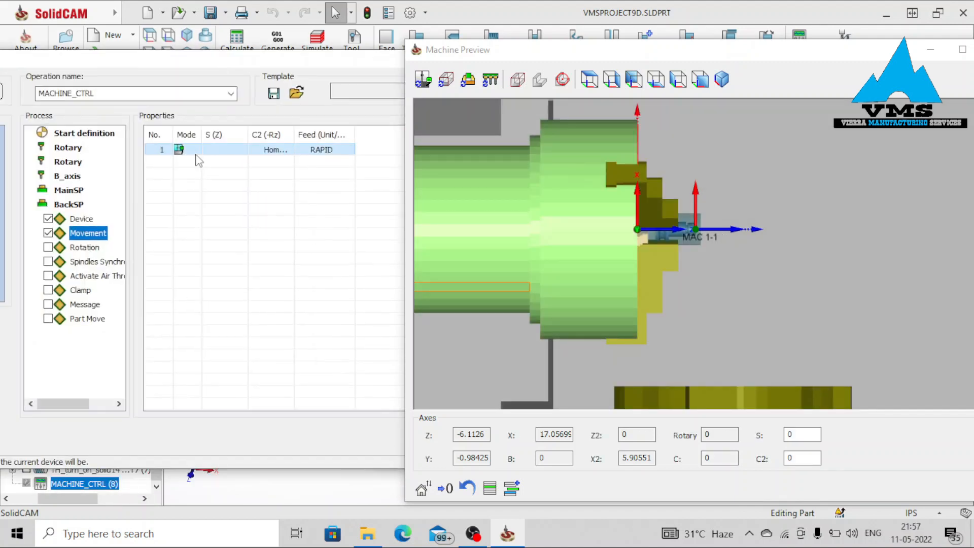
# Add a second movement line with a custom S position to the BackSP action.
pyautogui.click(163, 167)
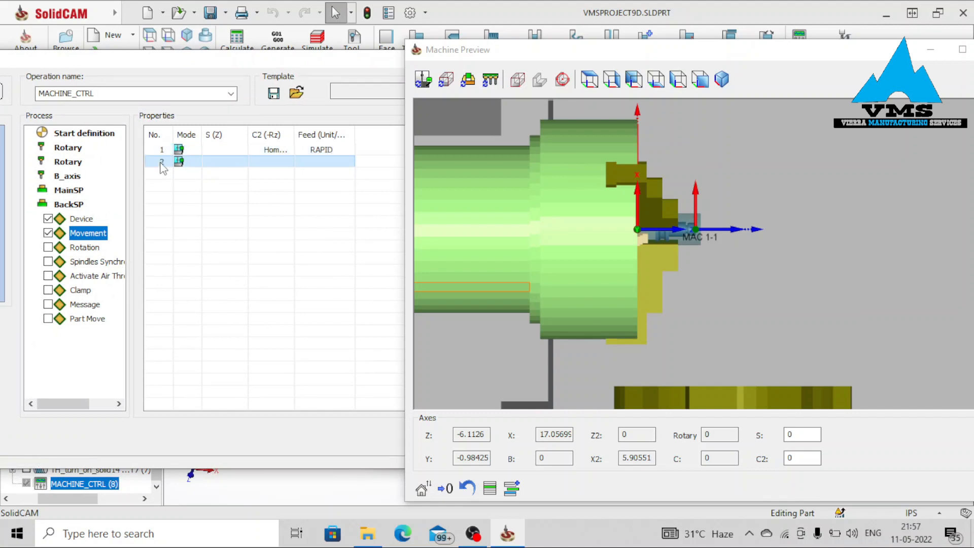
pyautogui.click(232, 167)
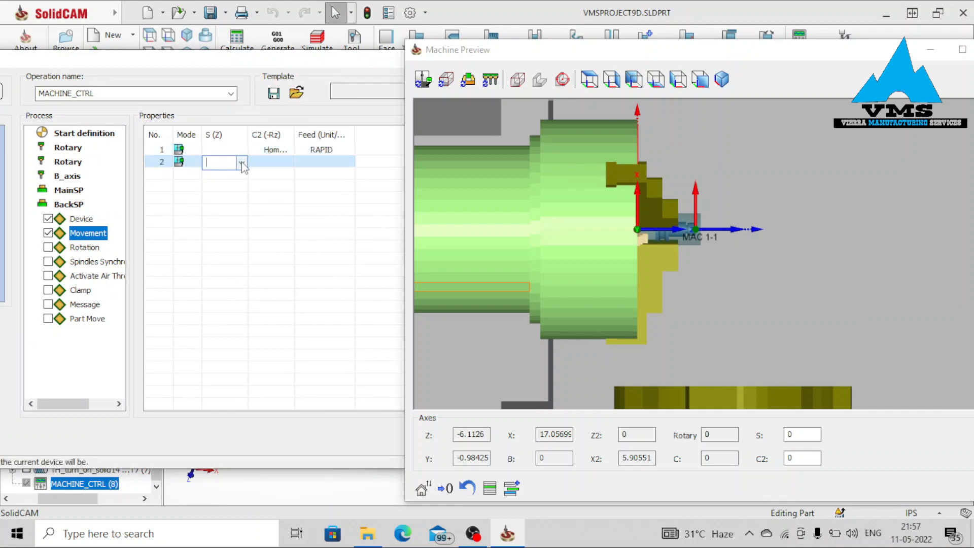
pyautogui.click(242, 163)
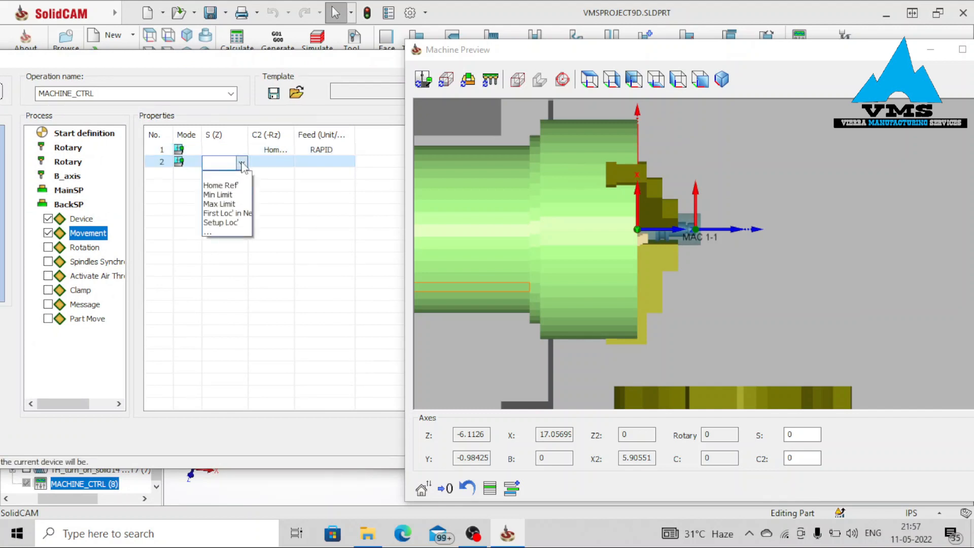
pyautogui.click(236, 235)
pyautogui.scroll(-3, 722, 297)
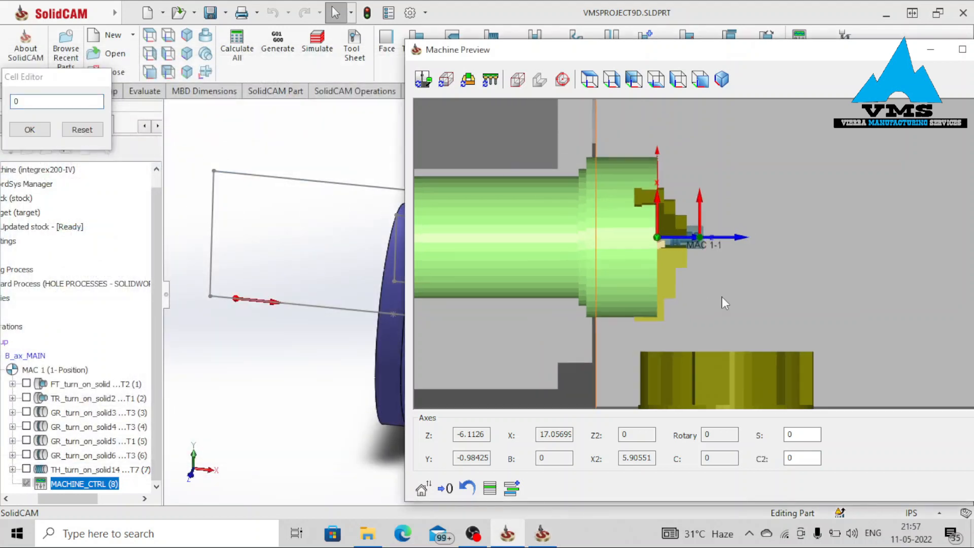
pyautogui.scroll(-5, 871, 265)
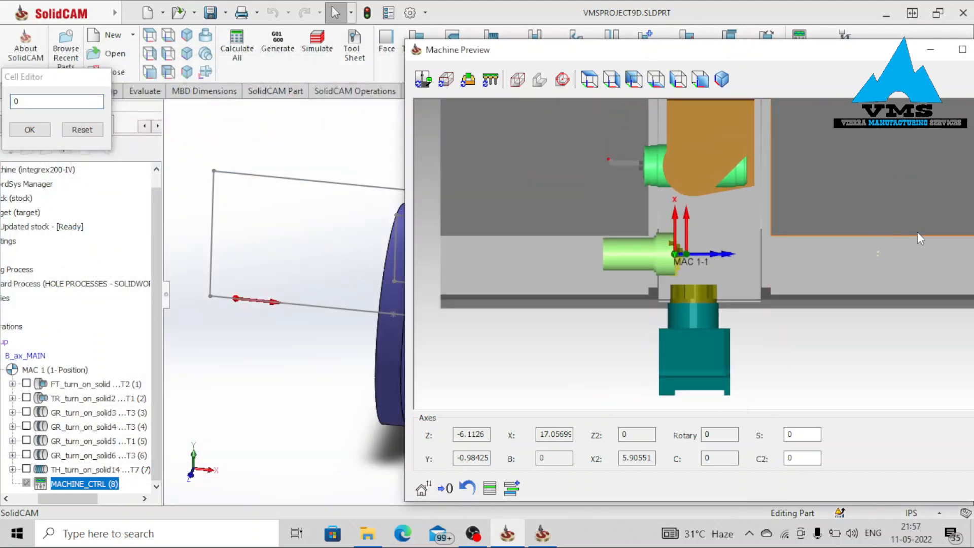
pyautogui.scroll(3, 842, 258)
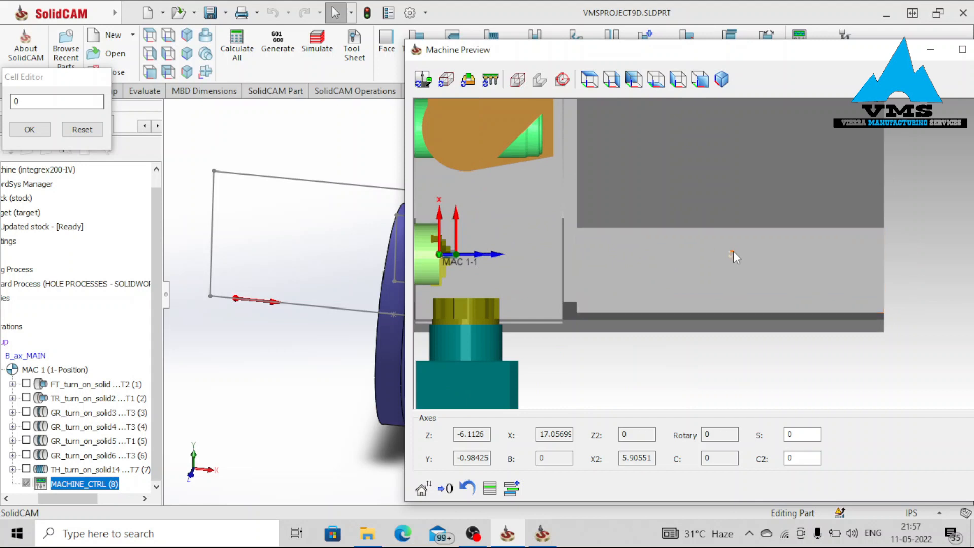
pyautogui.moveTo(480, 234); pyautogui.dragTo(608, 263, button='middle')
pyautogui.scroll(5, 609, 267)
pyautogui.scroll(3, 629, 292)
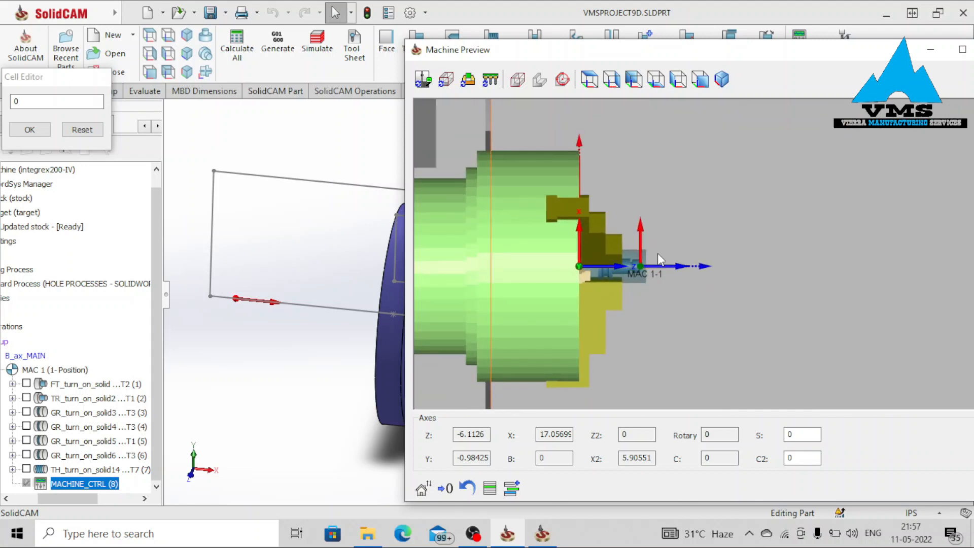
# Try S positions of -30, -35 and -37 for the back spindle and check its jaws against the part.
pyautogui.click(10, 103)
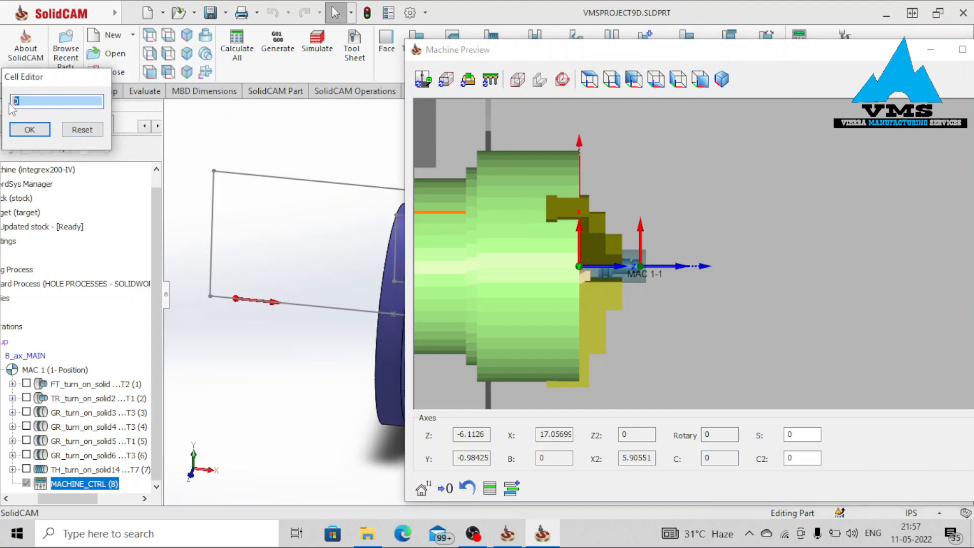
pyautogui.write('-30')
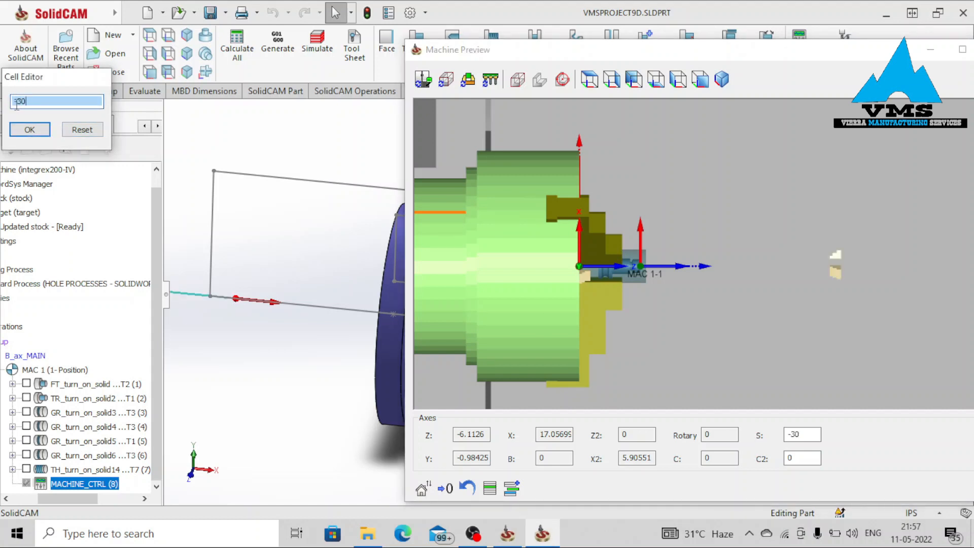
pyautogui.write('-35')
pyautogui.write('-37')
pyautogui.click(662, 268)
pyautogui.scroll(5, 663, 268)
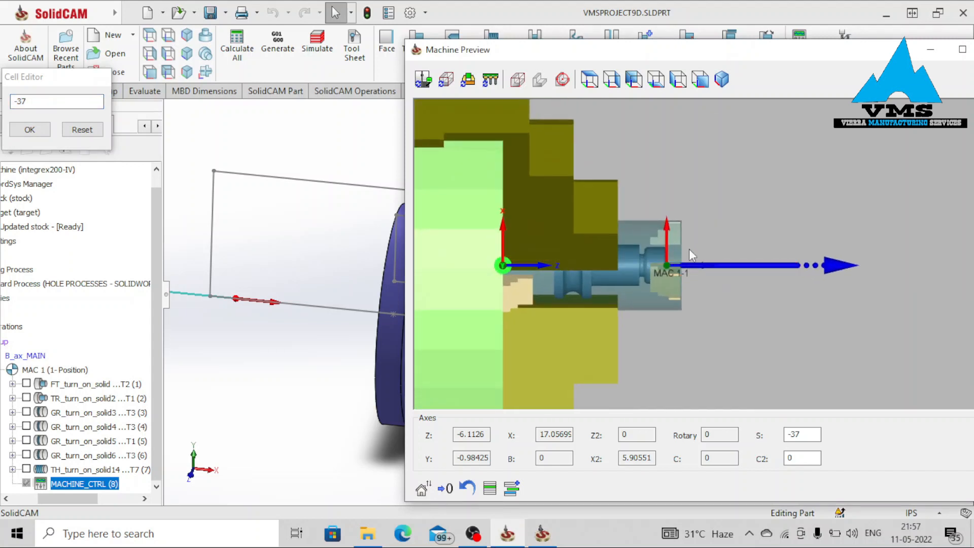
# Set the S position of the second BackSP movement line to -36.25197.
pyautogui.click(18, 101)
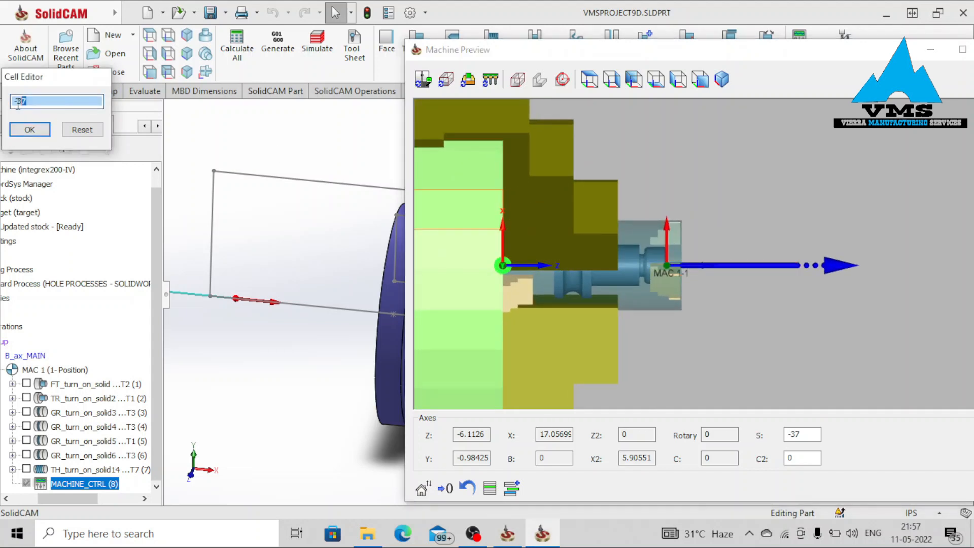
pyautogui.scroll(-2, 21, 101)
pyautogui.scroll(2, 20, 102)
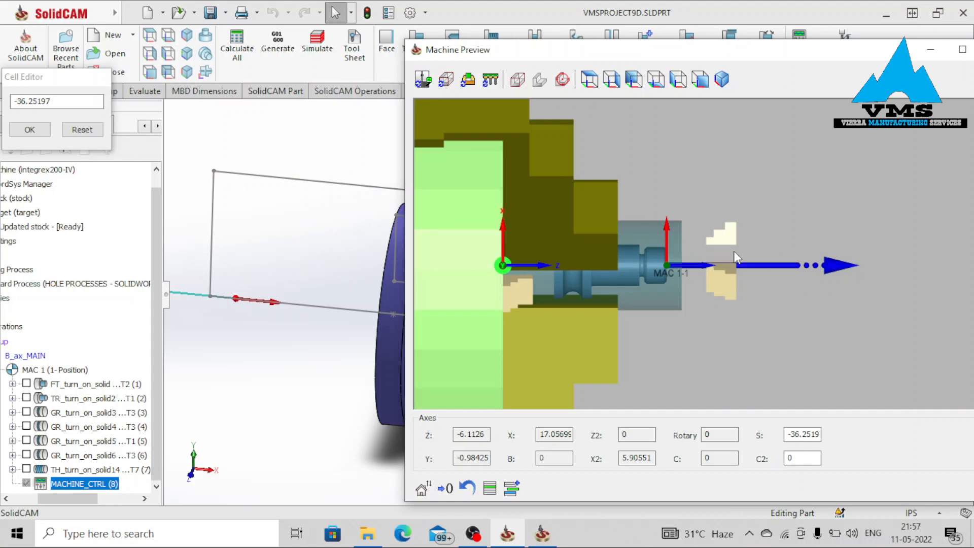
pyautogui.click(29, 130)
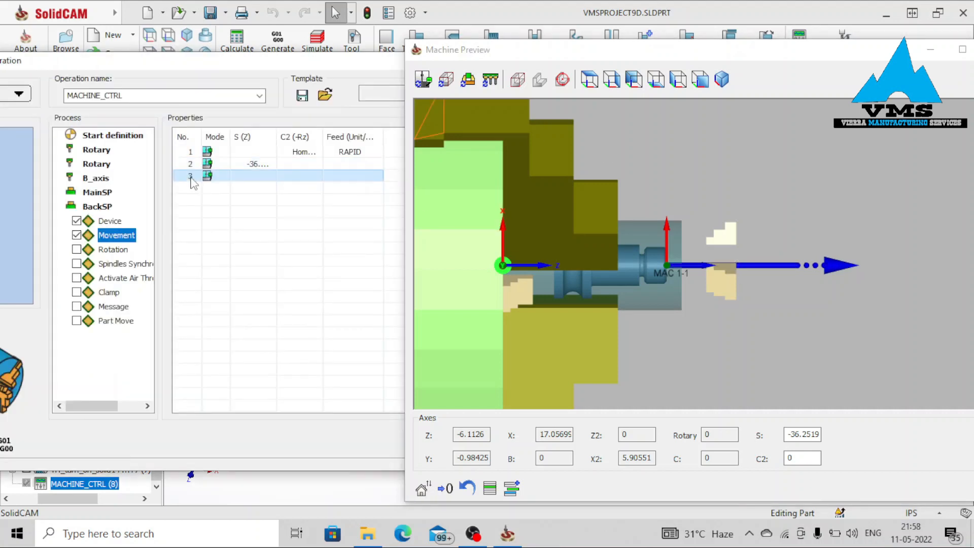
# Add a third BackSP movement line with its S position at Setup Loc.
pyautogui.click(257, 178)
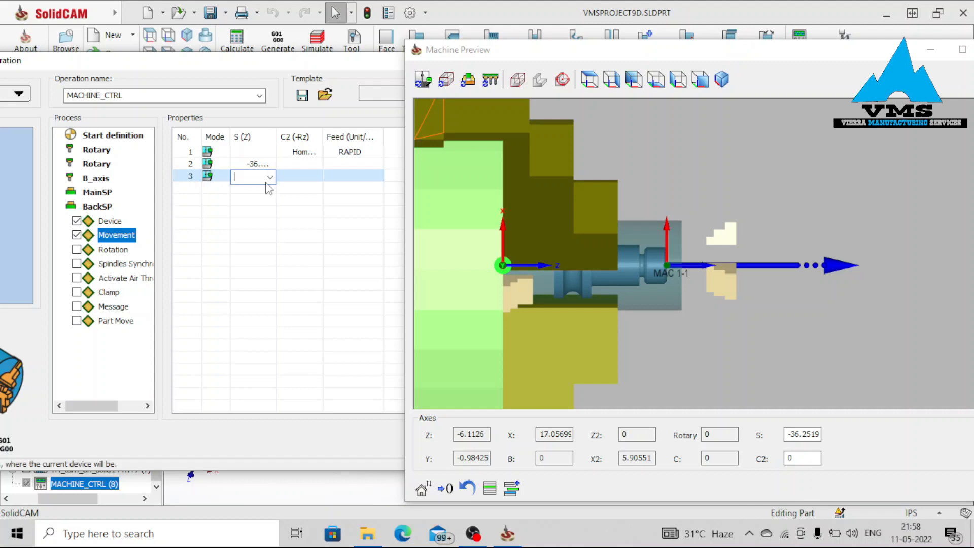
pyautogui.click(271, 177)
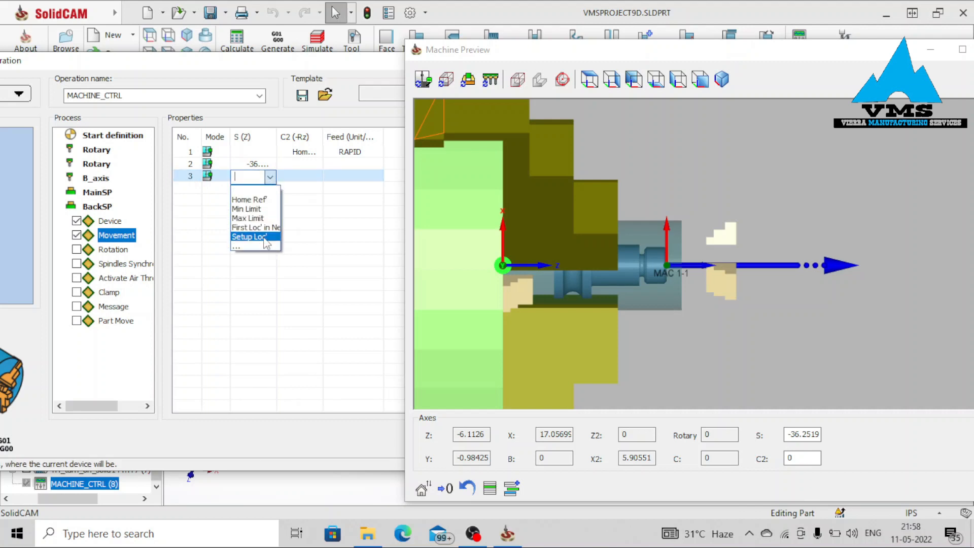
pyautogui.click(264, 238)
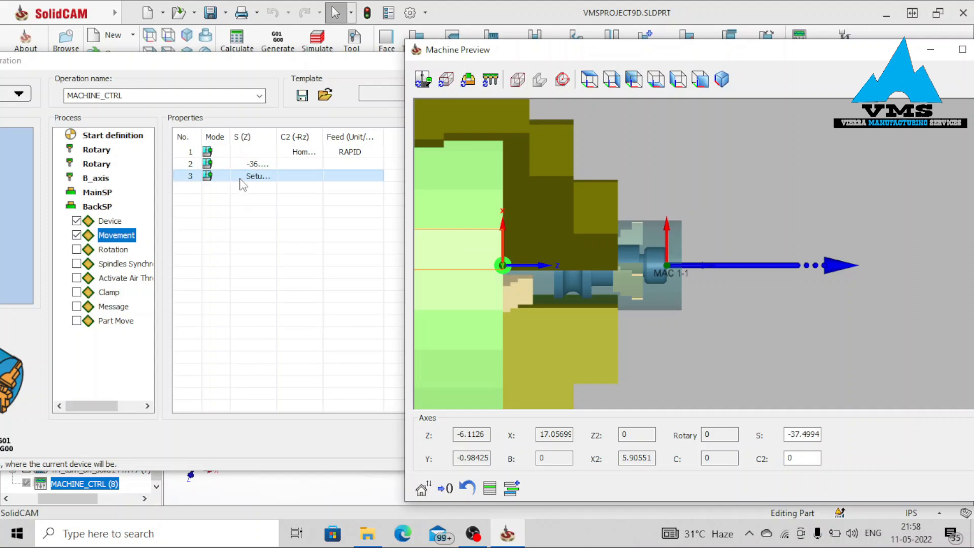
# Enable Clamp in the BackSP action and set it to CLOSE ON STOCK.
pyautogui.moveTo(232, 65); pyautogui.dragTo(705, 64)
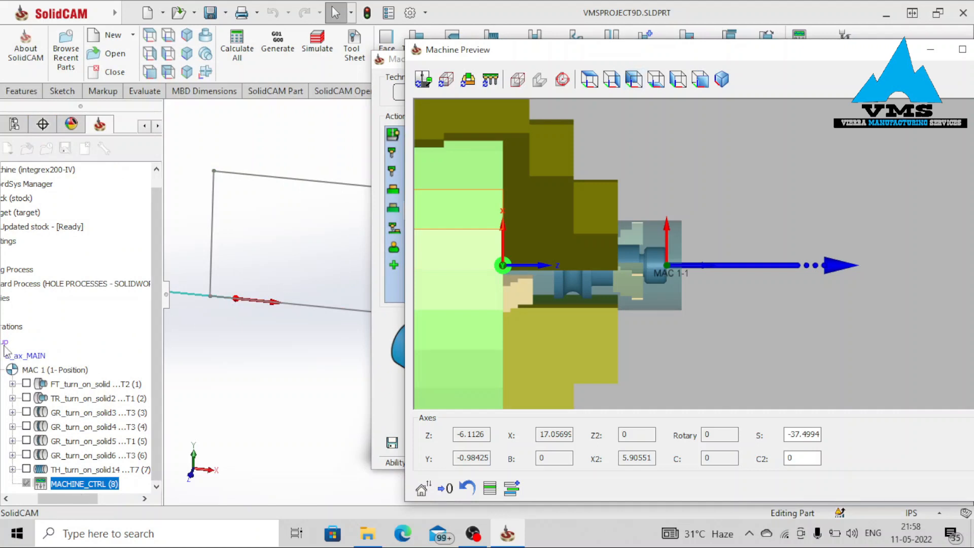
pyautogui.moveTo(384, 59); pyautogui.dragTo(0, 56)
pyautogui.click(97, 284)
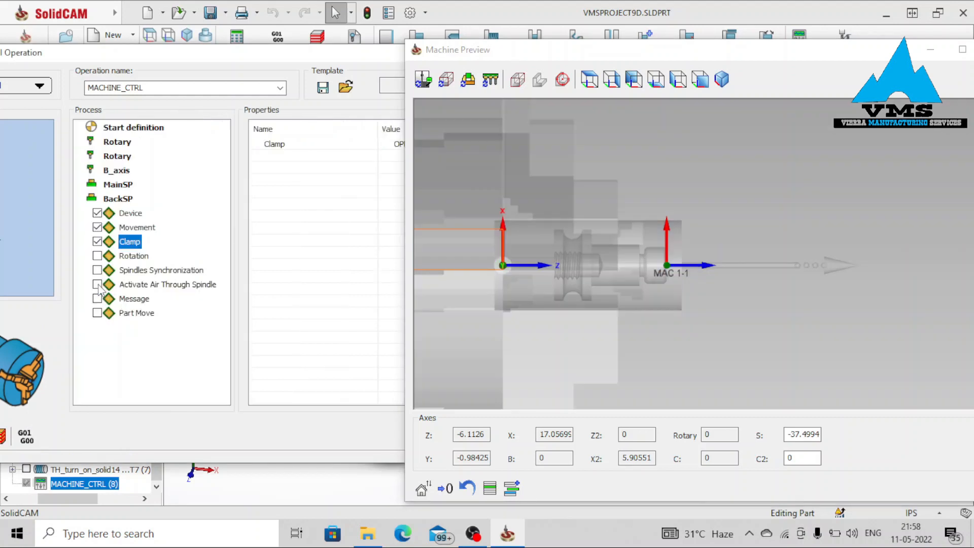
pyautogui.moveTo(223, 61); pyautogui.dragTo(100, 84)
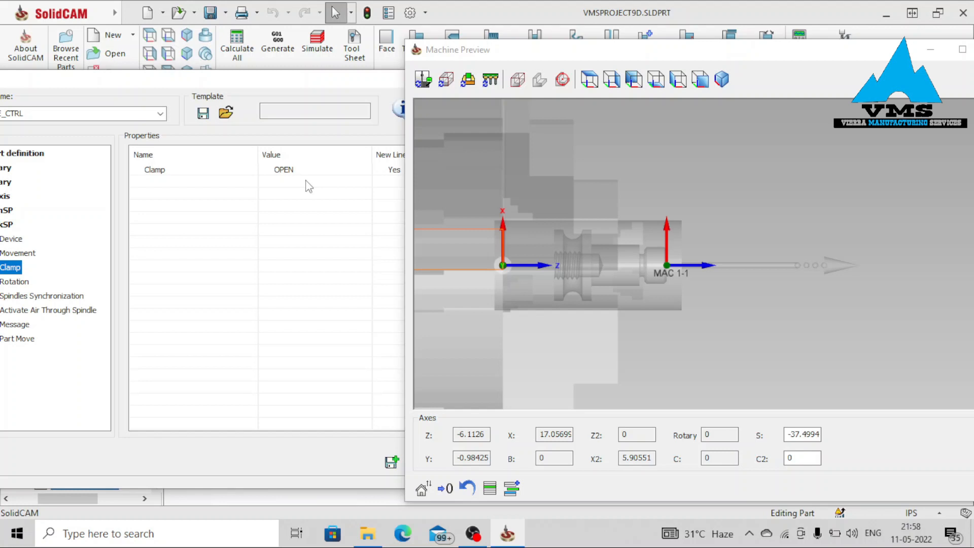
pyautogui.click(299, 172)
pyautogui.click(299, 171)
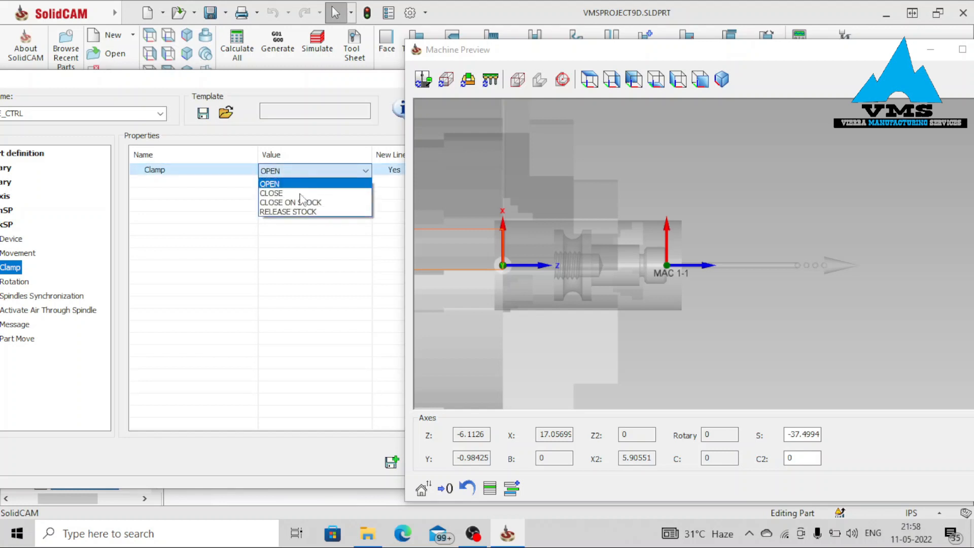
pyautogui.click(294, 203)
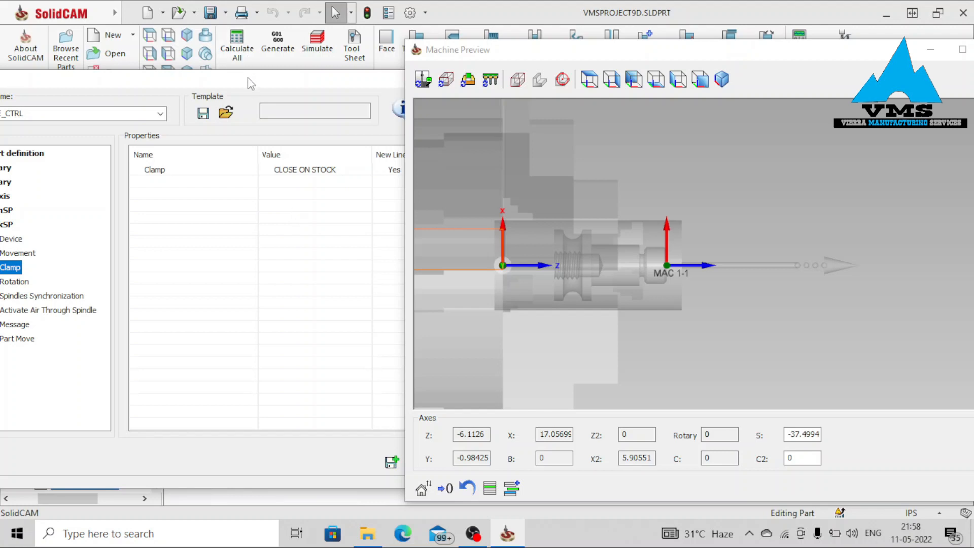
pyautogui.moveTo(248, 78); pyautogui.dragTo(407, 60)
pyautogui.doubleClick(158, 206)
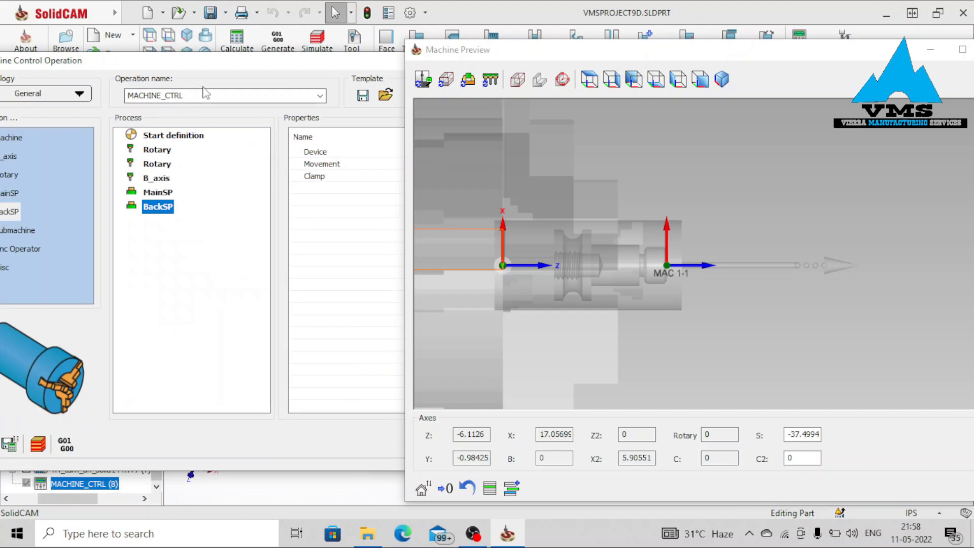
# Add another BackSP action to the machine control process and enable Part Move in it.
pyautogui.moveTo(223, 63); pyautogui.dragTo(301, 53)
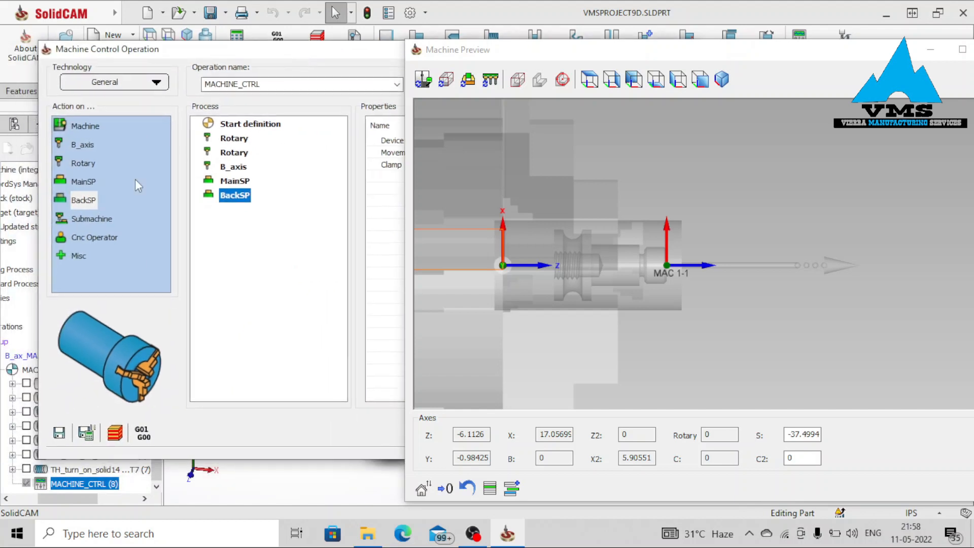
pyautogui.moveTo(87, 204); pyautogui.dragTo(229, 230)
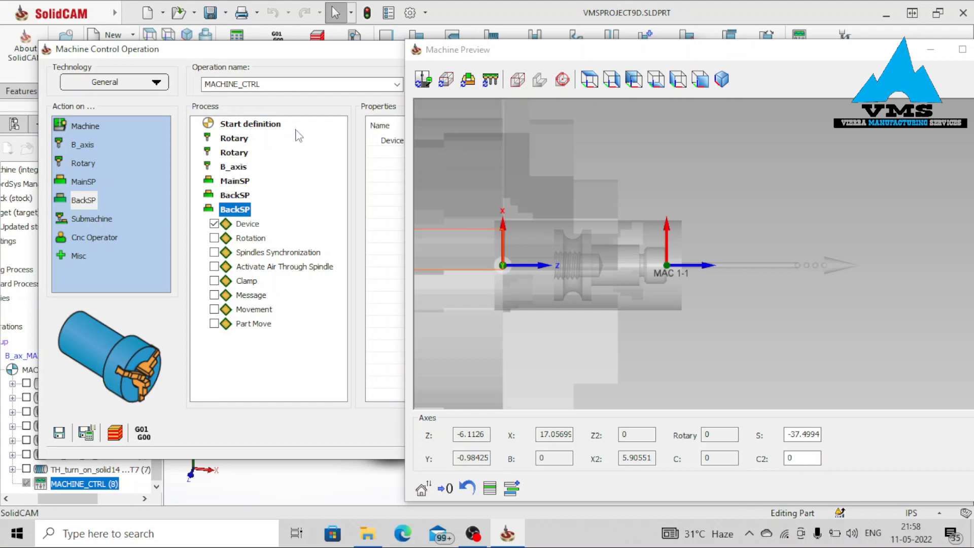
pyautogui.moveTo(515, 53); pyautogui.dragTo(228, 65)
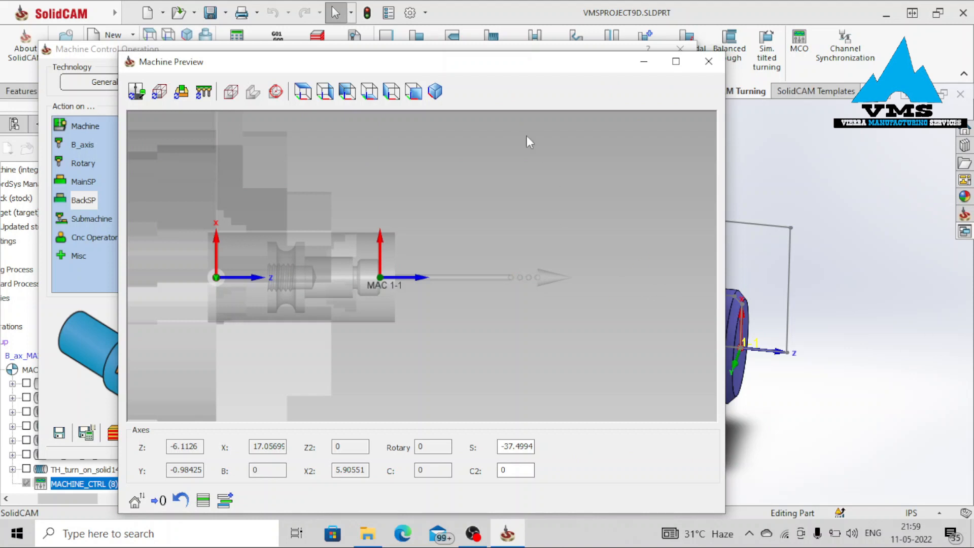
pyautogui.moveTo(512, 66); pyautogui.dragTo(910, 56)
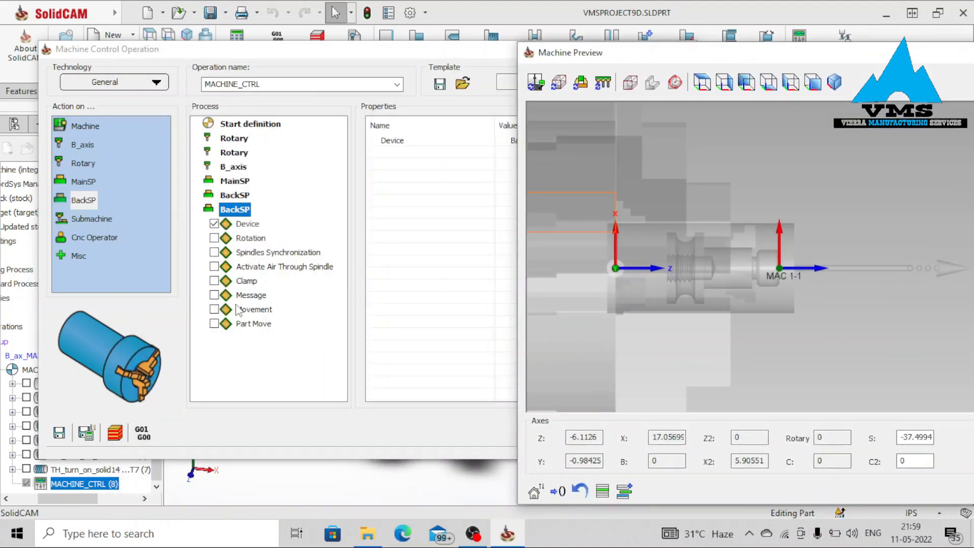
pyautogui.click(214, 323)
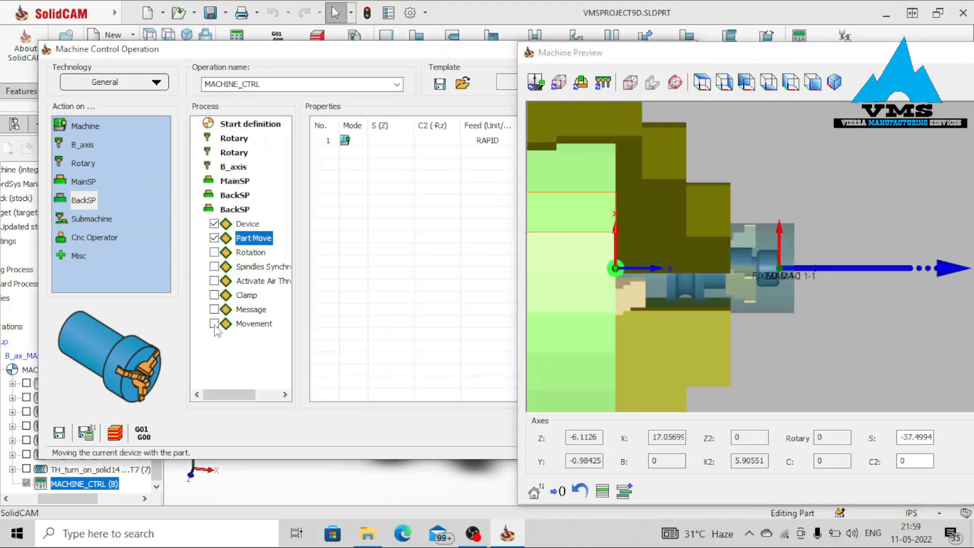
# Set the S position of the BackSP Part Move line to Home Ref.
pyautogui.moveTo(297, 62); pyautogui.dragTo(172, 73)
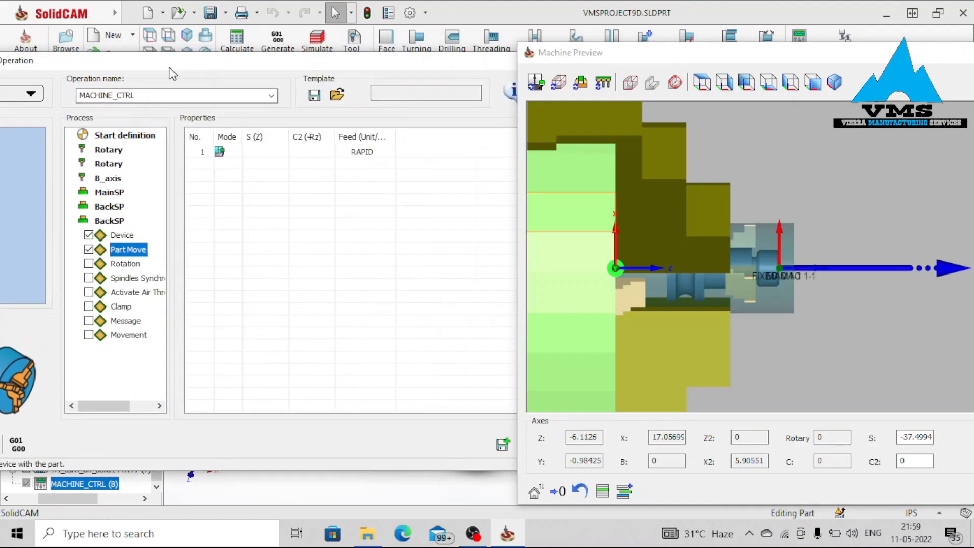
pyautogui.click(271, 152)
pyautogui.click(275, 152)
pyautogui.click(283, 152)
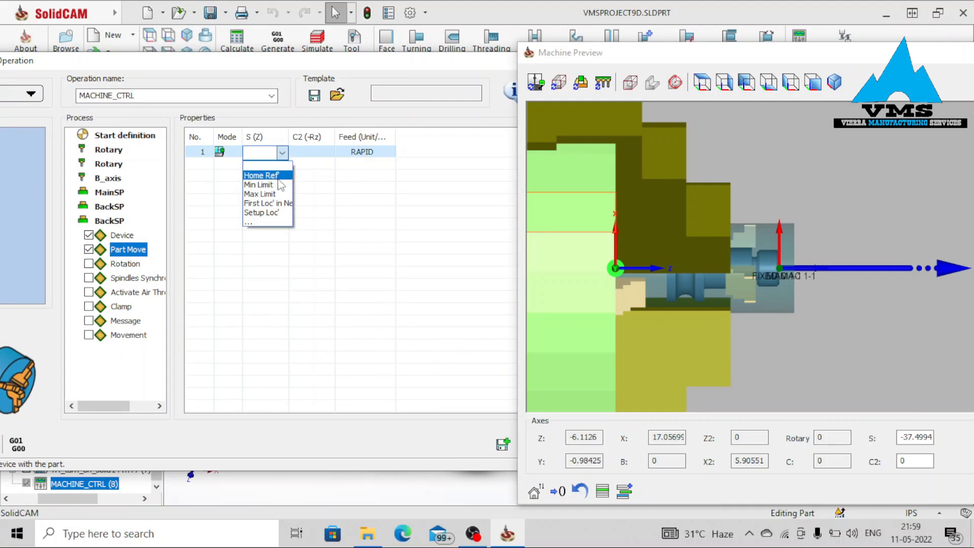
pyautogui.click(279, 179)
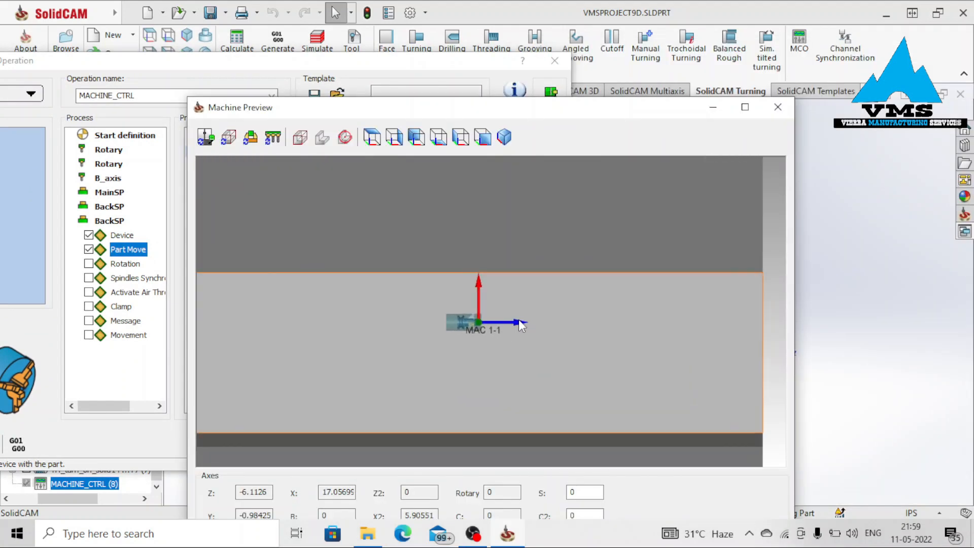
# Inspect the back spindle's position in the machine preview, close it and exit the machine control operation.
pyautogui.scroll(5, 477, 312)
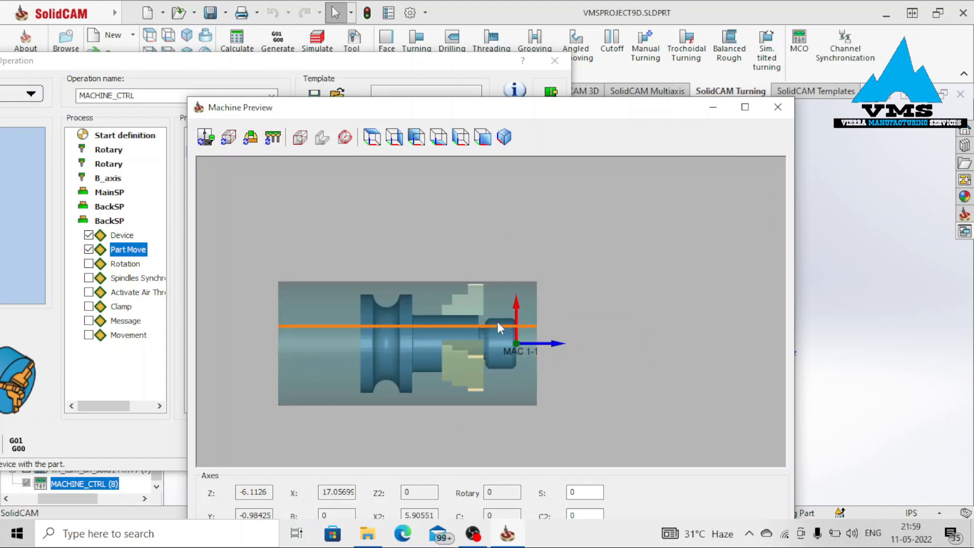
pyautogui.moveTo(610, 114); pyautogui.dragTo(702, 37)
pyautogui.click(871, 33)
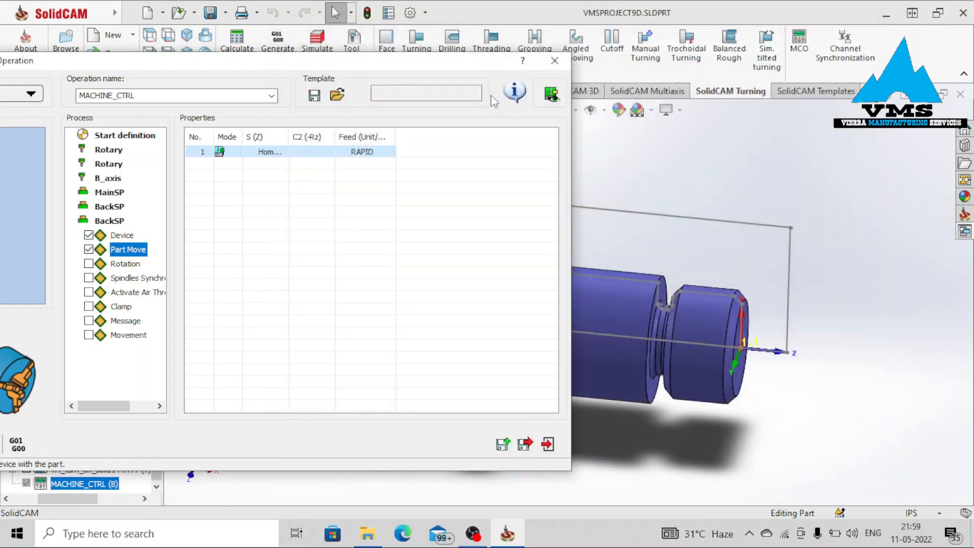
pyautogui.moveTo(421, 65); pyautogui.dragTo(714, 51)
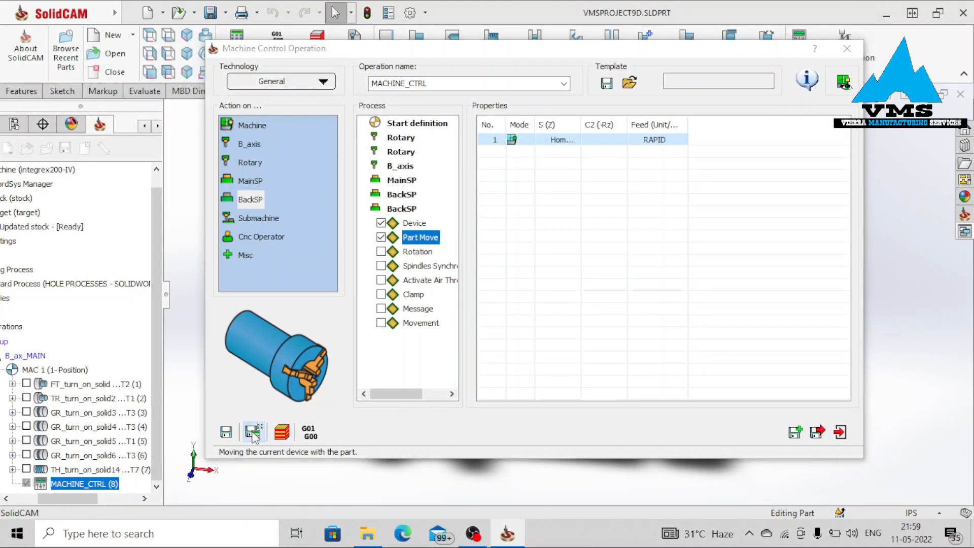
pyautogui.click(841, 432)
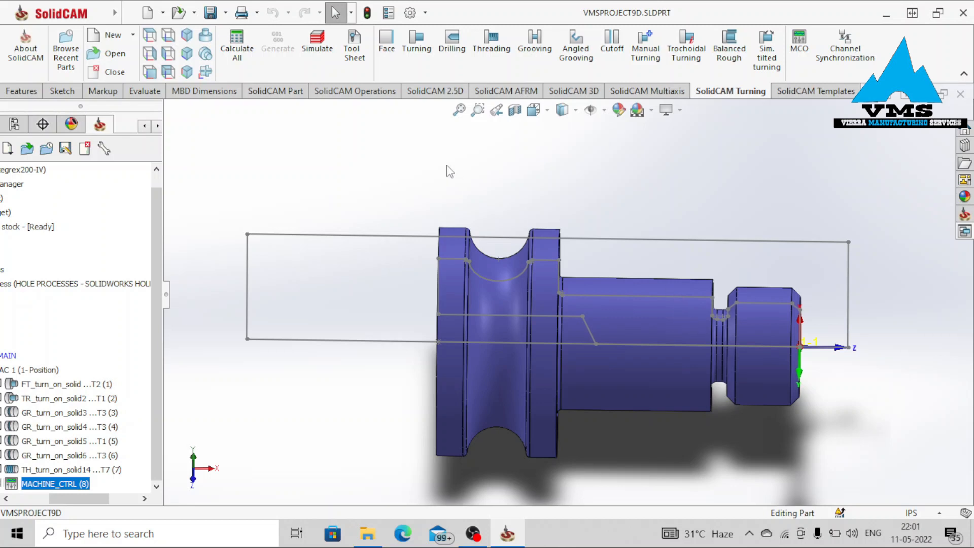
# Create a face turning operation on MAC 2 (1-Position) with the flanged end face as its start and end geometry.
pyautogui.click(387, 44)
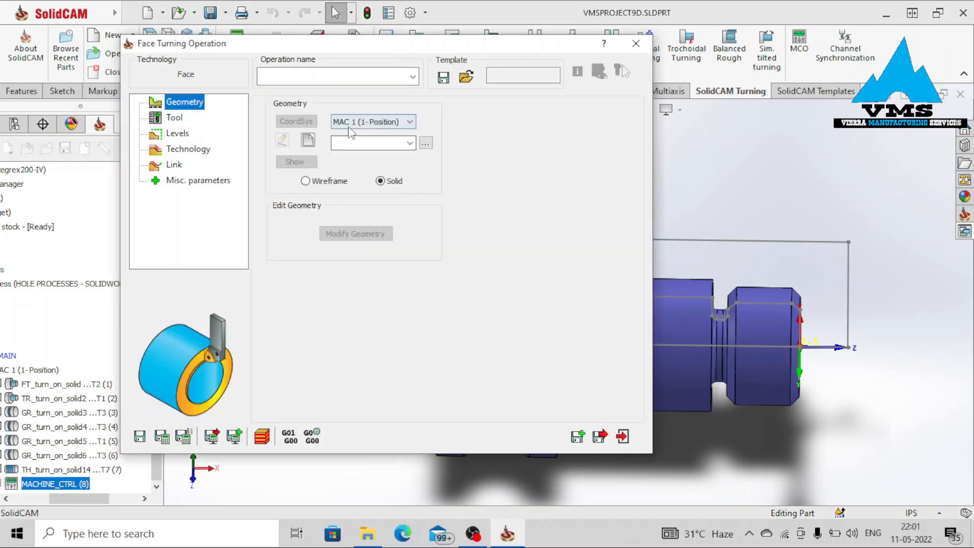
pyautogui.click(356, 122)
pyautogui.click(355, 138)
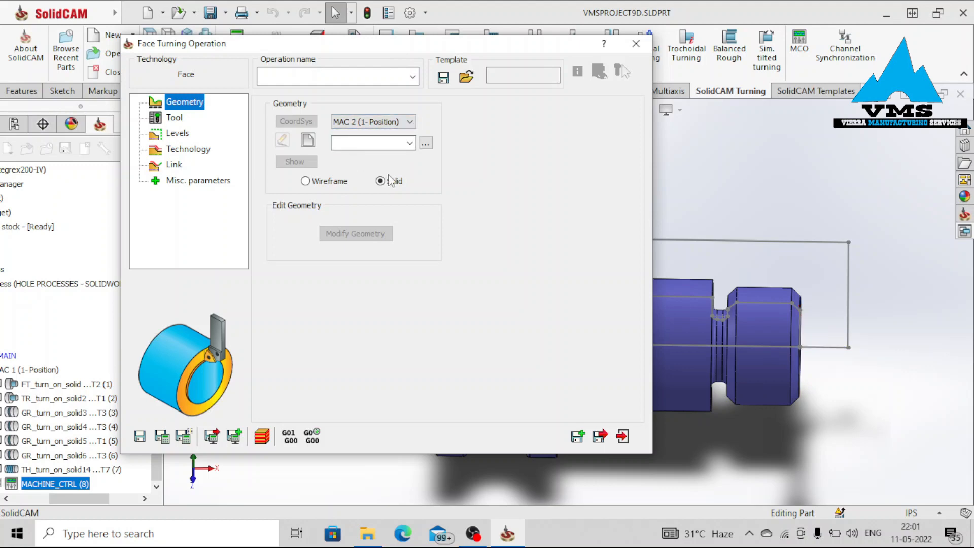
pyautogui.click(308, 140)
pyautogui.click(410, 269)
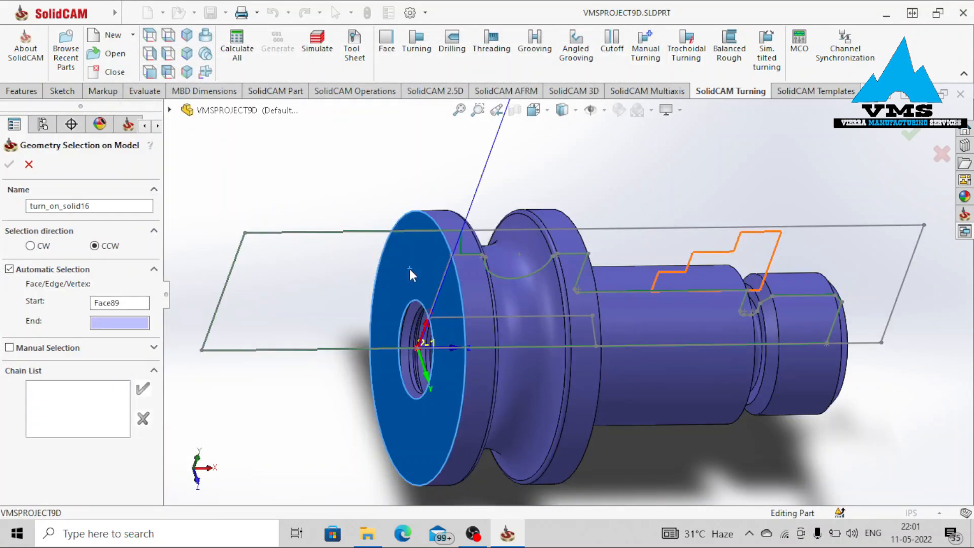
pyautogui.click(410, 269)
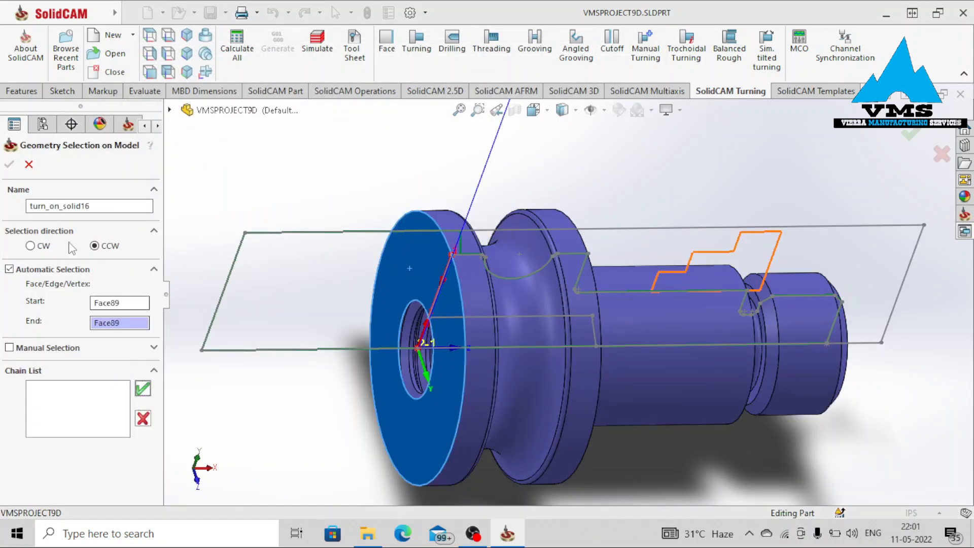
pyautogui.click(9, 164)
# Assign tool 2, the 35° profile tool, to the face turning and flip its orientation to reach the back side.
pyautogui.click(163, 120)
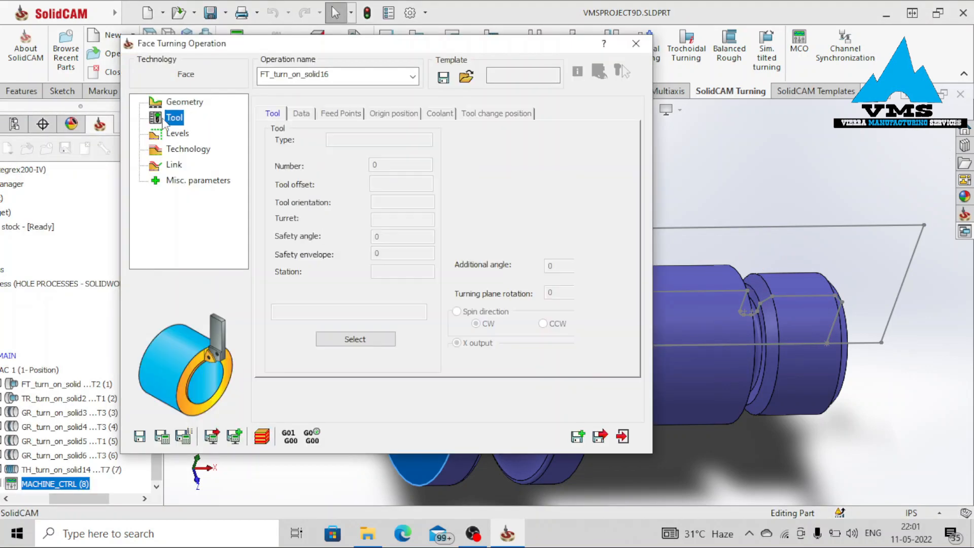
pyautogui.click(335, 339)
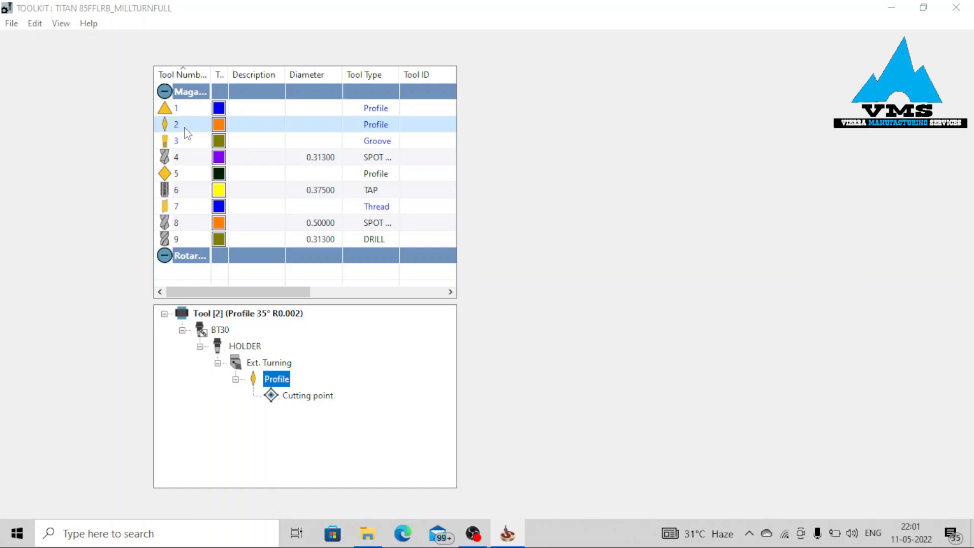
pyautogui.doubleClick(186, 127)
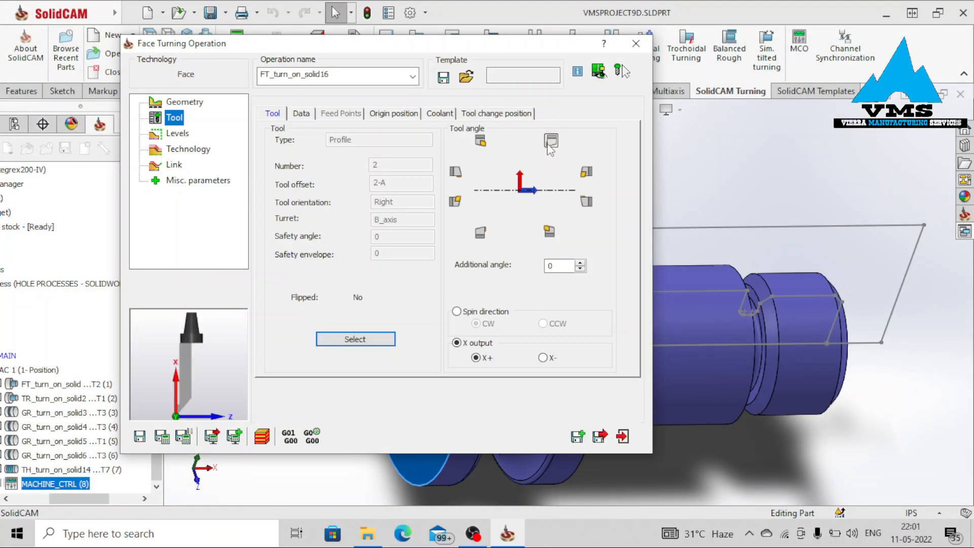
pyautogui.click(480, 144)
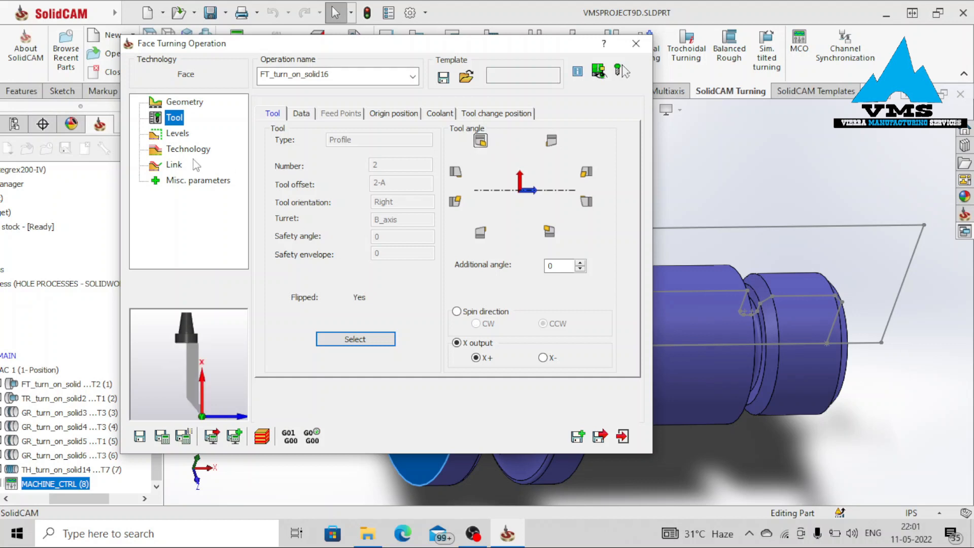
# Enable Finish with Compensation for the face turning and select the alternative facing mode.
pyautogui.click(180, 150)
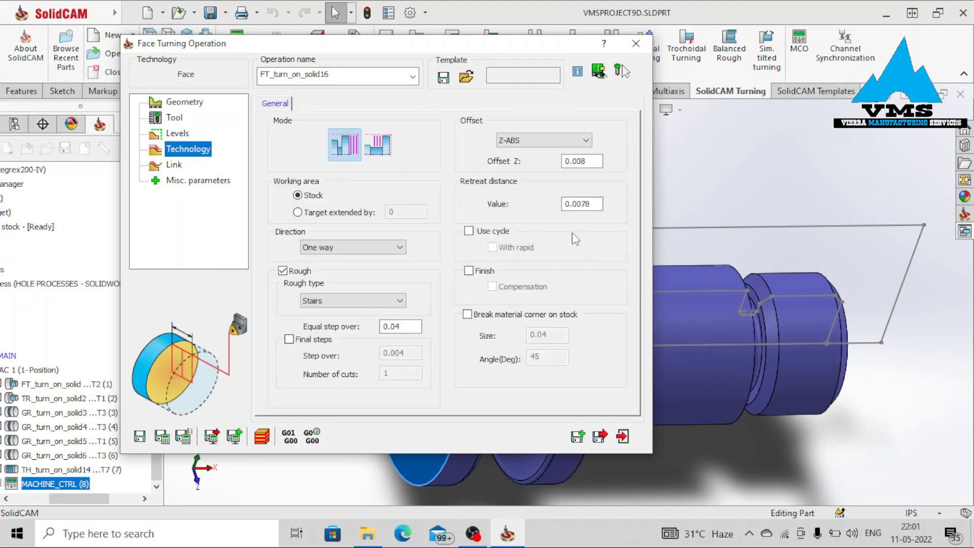
pyautogui.click(482, 271)
pyautogui.click(492, 286)
pyautogui.click(174, 164)
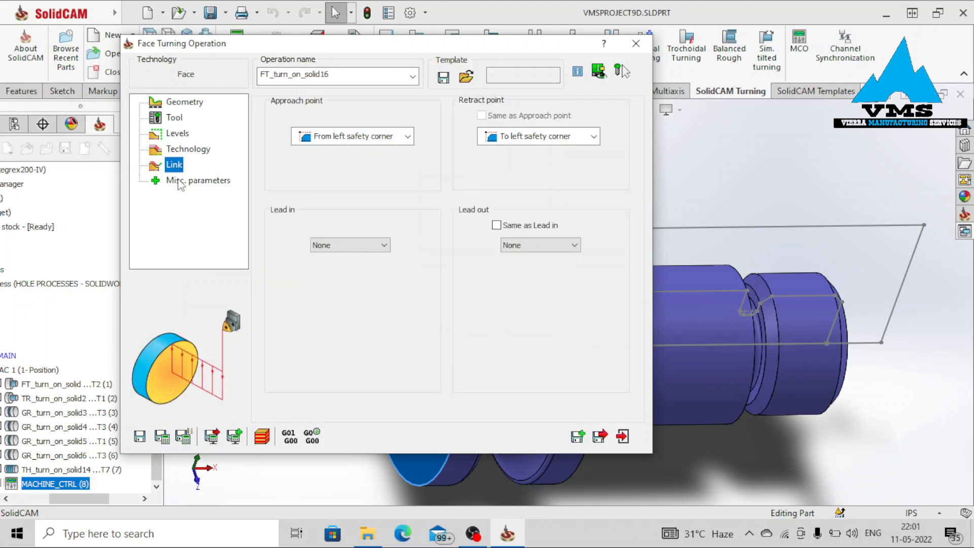
pyautogui.click(198, 180)
pyautogui.click(188, 148)
pyautogui.click(384, 147)
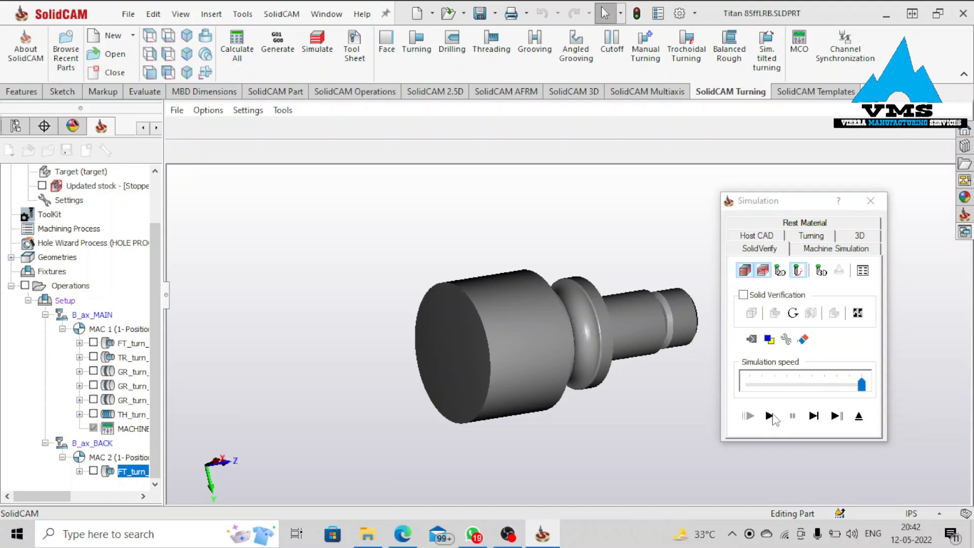
# Run the simulation of the back-side face turning, inspect the cut part in the jaws and close the simulation.
pyautogui.click(770, 416)
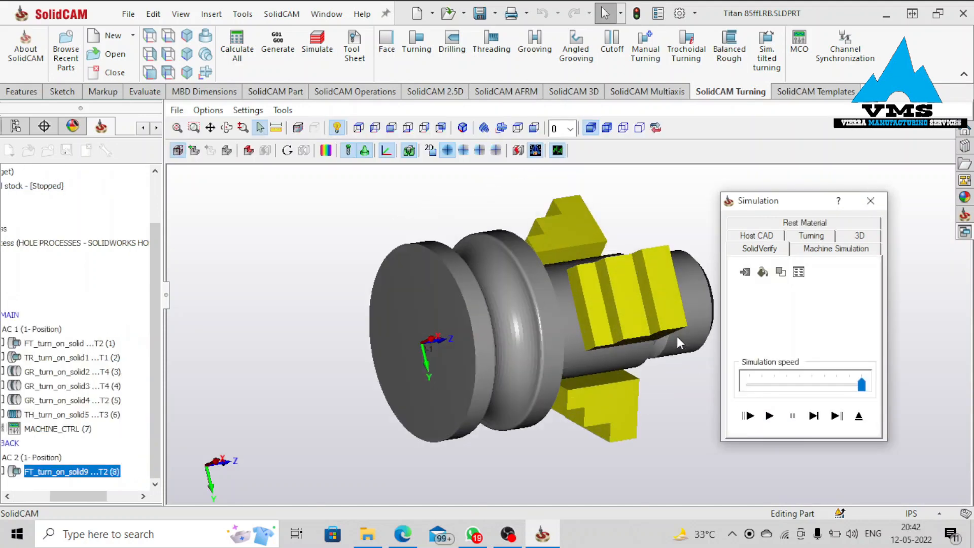
pyautogui.scroll(5, 608, 348)
pyautogui.scroll(-3, 617, 344)
pyautogui.click(871, 201)
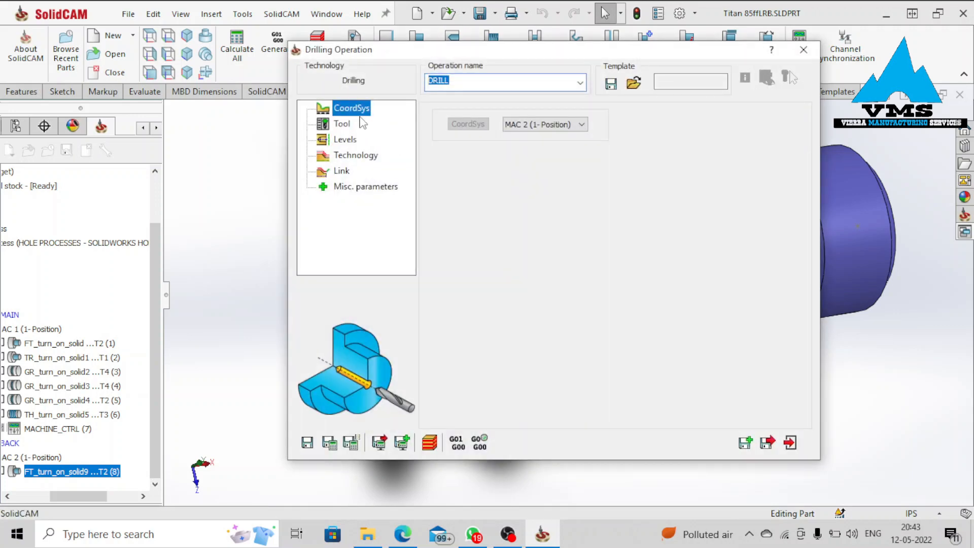
# Assign tool 5, the 0.313 in drill, to the MAC 2 drilling operation and orient it towards the back-side face.
pyautogui.click(345, 123)
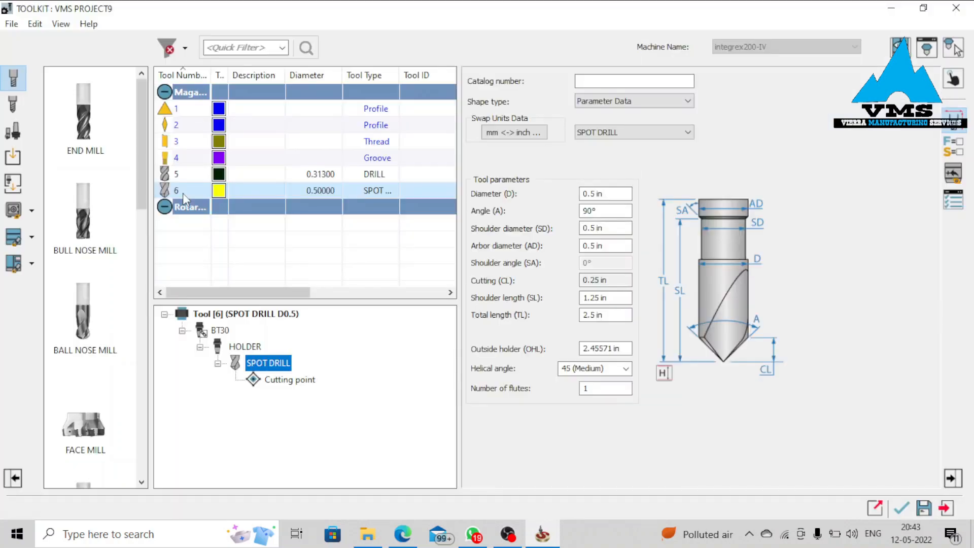
pyautogui.click(176, 175)
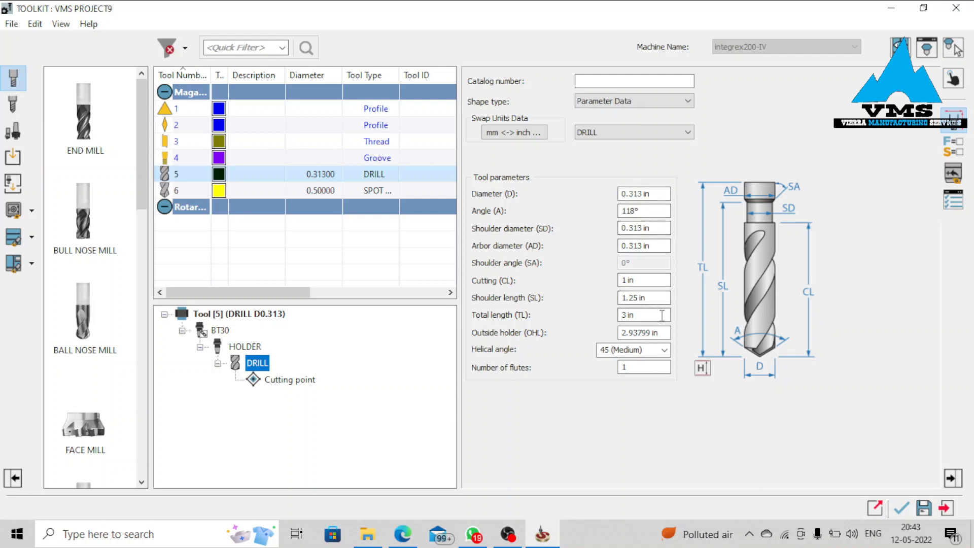
pyautogui.click(902, 507)
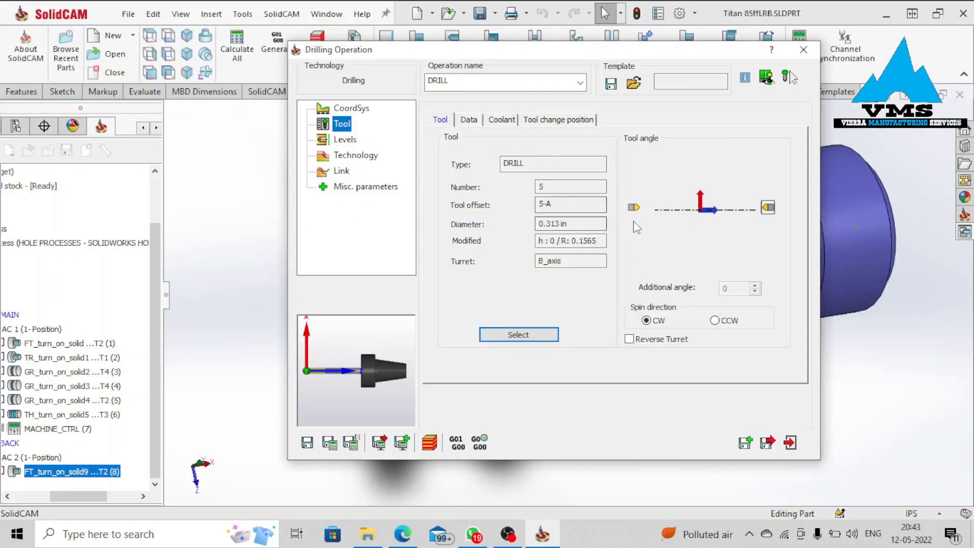
pyautogui.click(635, 209)
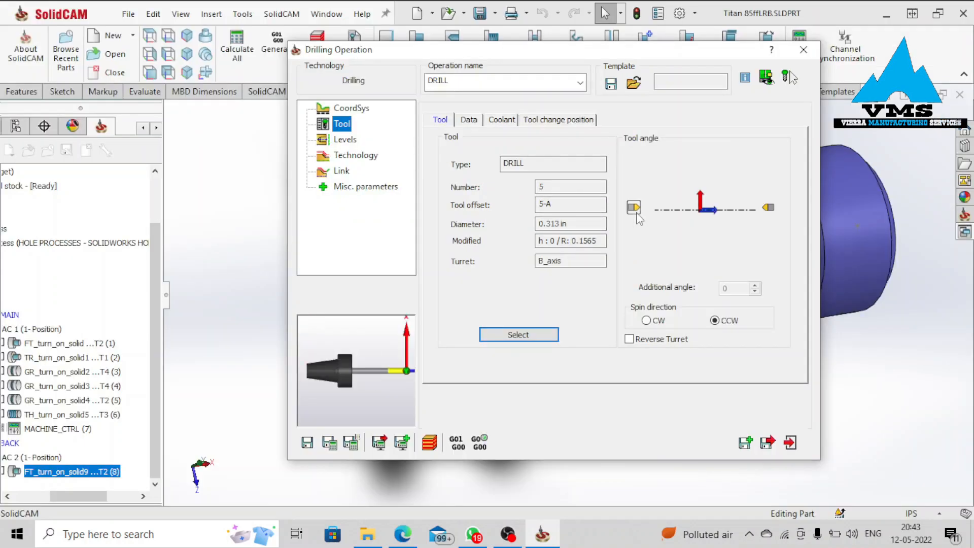
# Set the drill start position at Z 0 on the flanged end face.
pyautogui.click(352, 143)
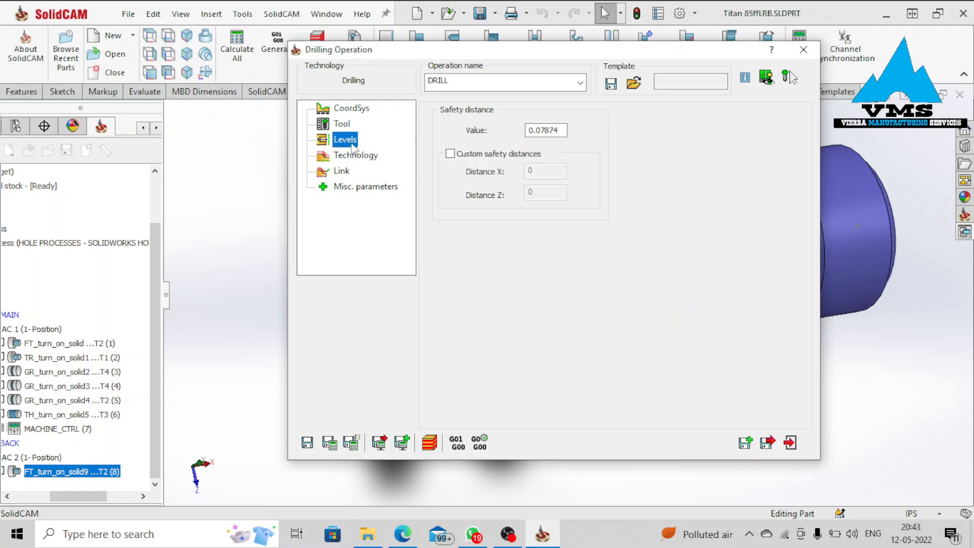
pyautogui.click(355, 155)
pyautogui.click(488, 147)
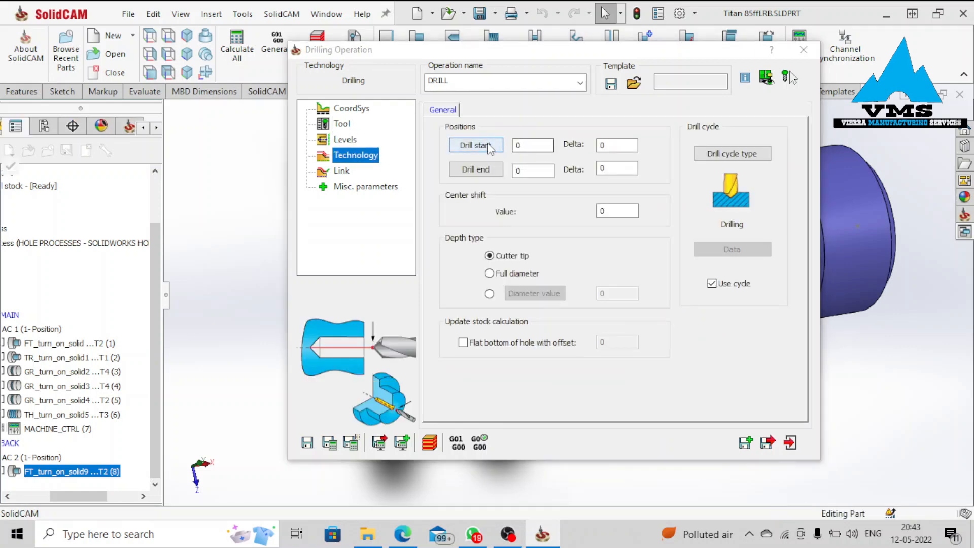
pyautogui.click(452, 204)
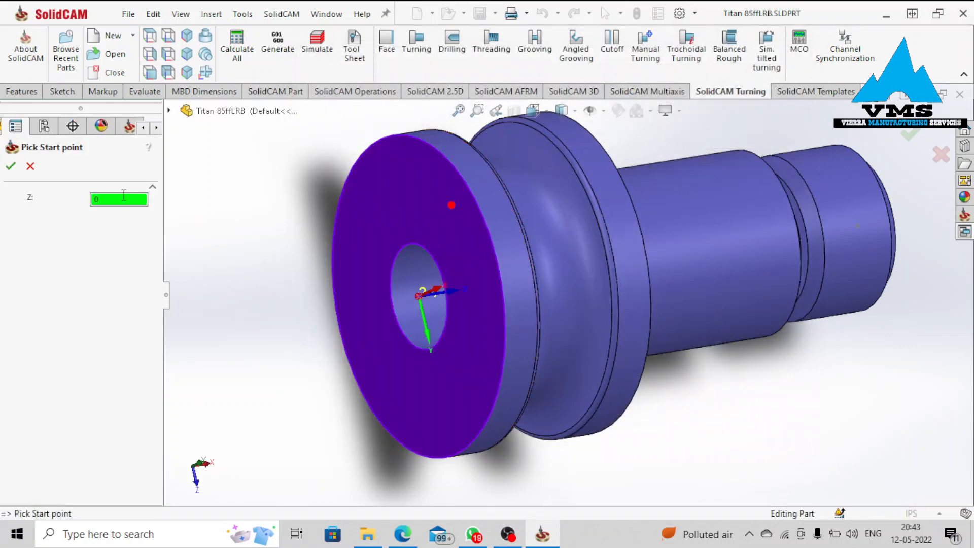
pyautogui.click(11, 167)
# Set the drill end position at Z 0.6 on the edge where the hole's cylindrical wall meets its conical bottom.
pyautogui.click(480, 174)
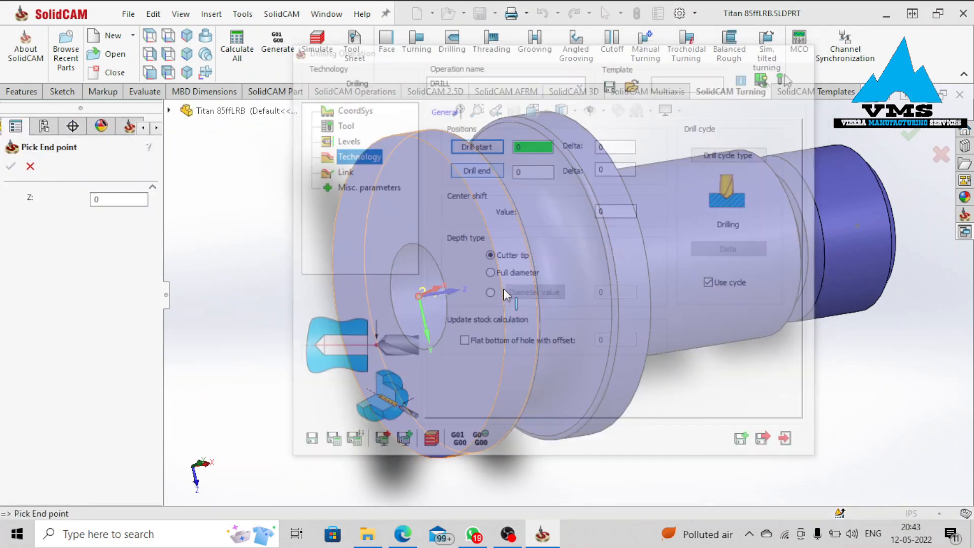
pyautogui.scroll(-4, 466, 299)
pyautogui.moveTo(431, 298); pyautogui.dragTo(474, 311, button='middle')
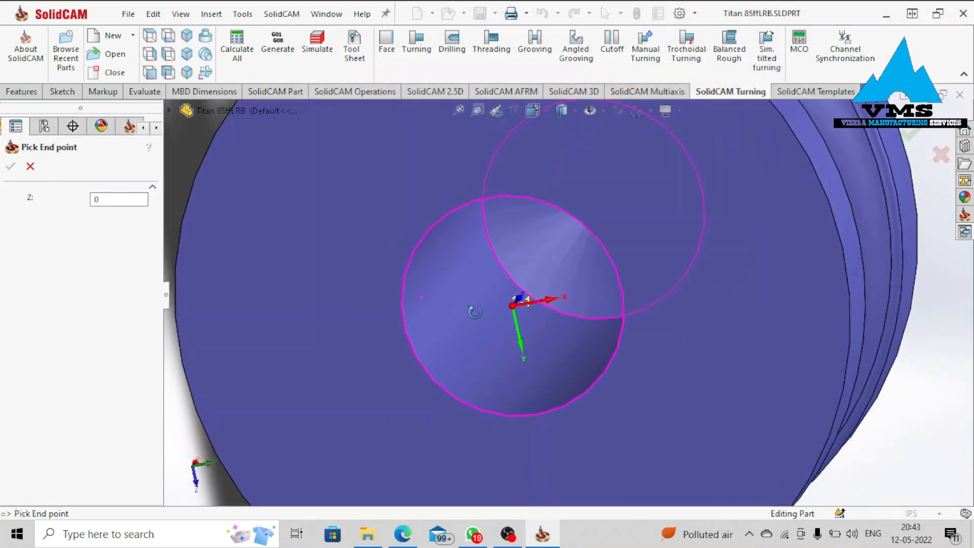
pyautogui.click(498, 261)
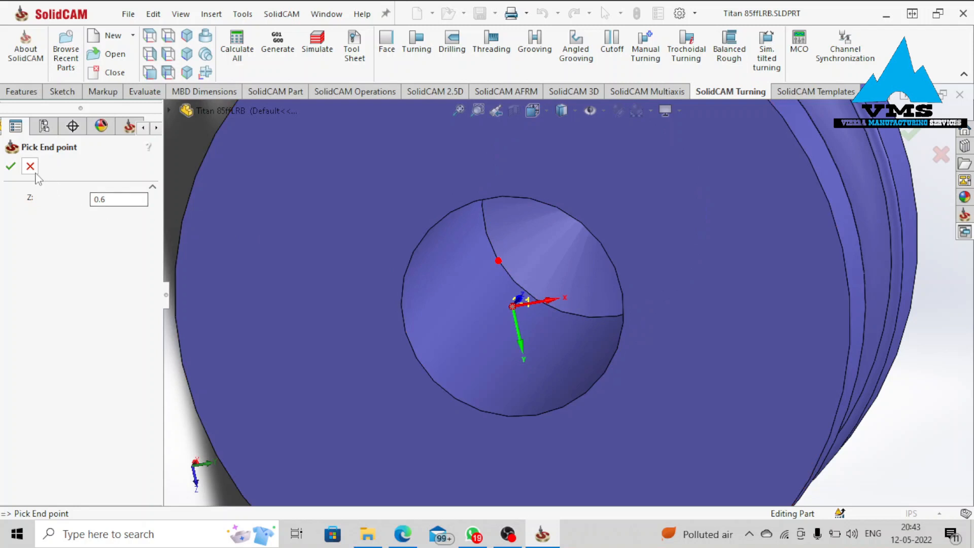
pyautogui.click(10, 166)
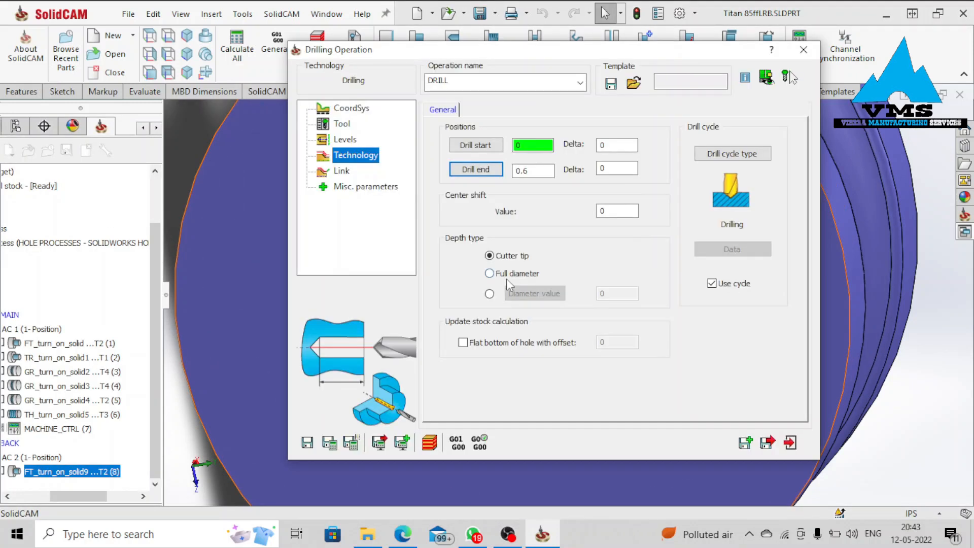
# Set the drilling depth type to Full diameter and choose the Peck cycle with a step down of 0.025.
pyautogui.click(507, 275)
pyautogui.click(726, 156)
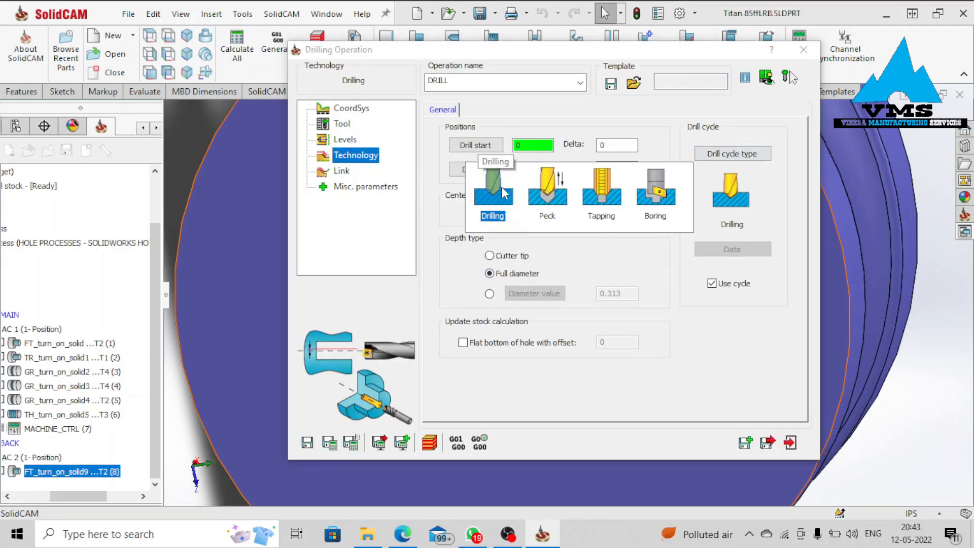
pyautogui.click(547, 193)
pyautogui.click(732, 249)
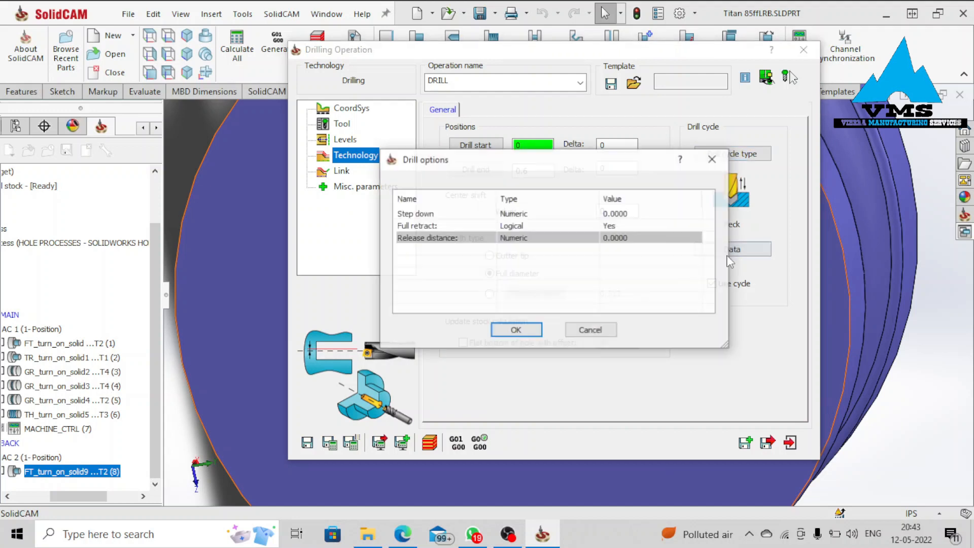
pyautogui.click(620, 213)
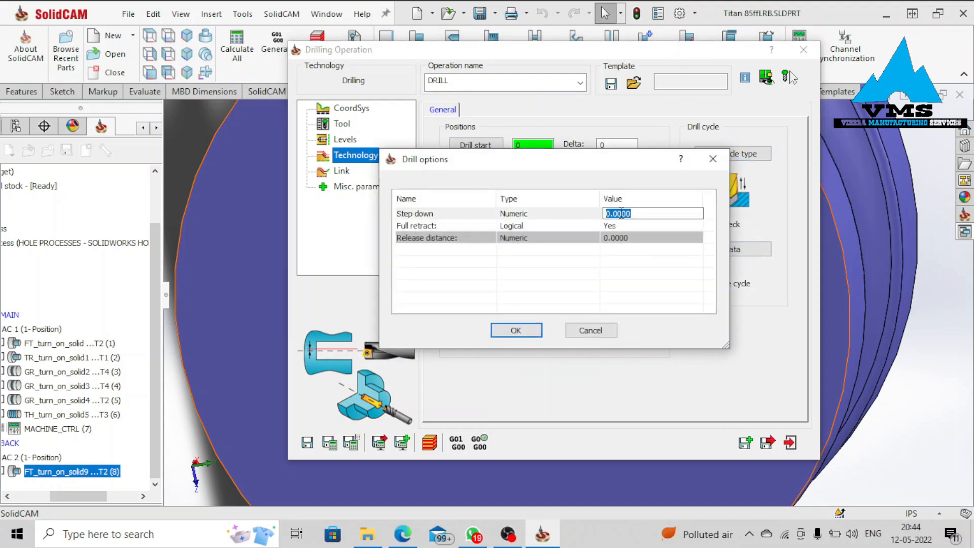
pyautogui.write('.025')
pyautogui.click(515, 330)
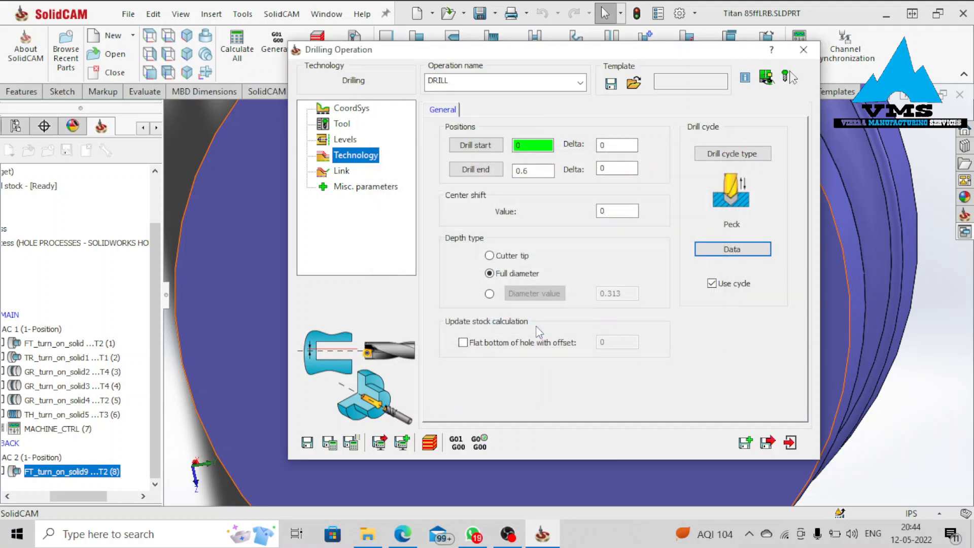
# Save, calculate and simulate the peck drilling operation, close the simulation and duplicate the operation.
pyautogui.click(345, 187)
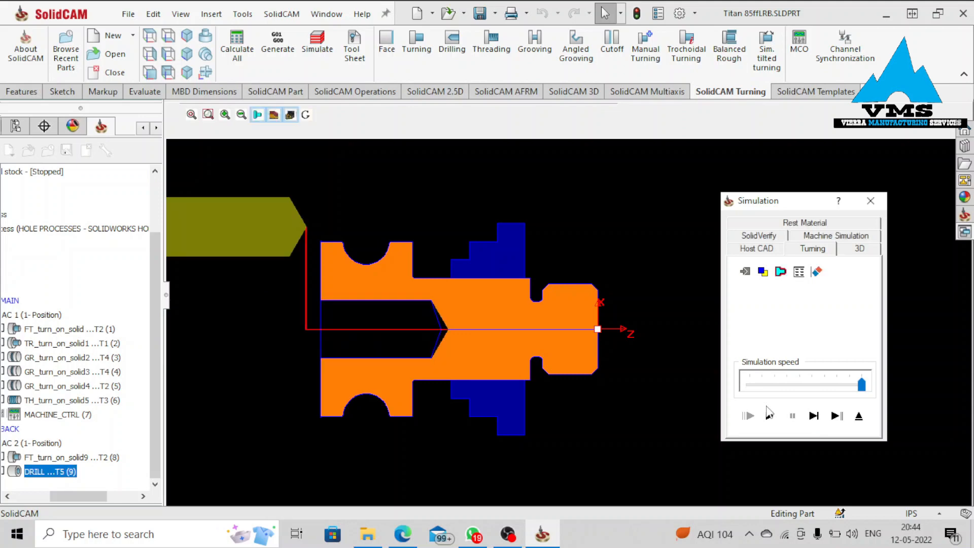
pyautogui.click(858, 416)
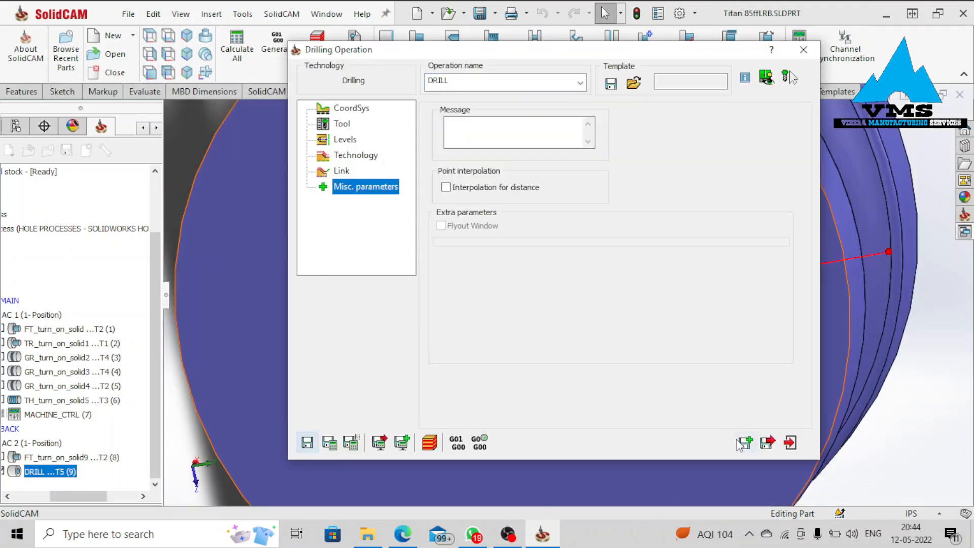
pyautogui.click(744, 443)
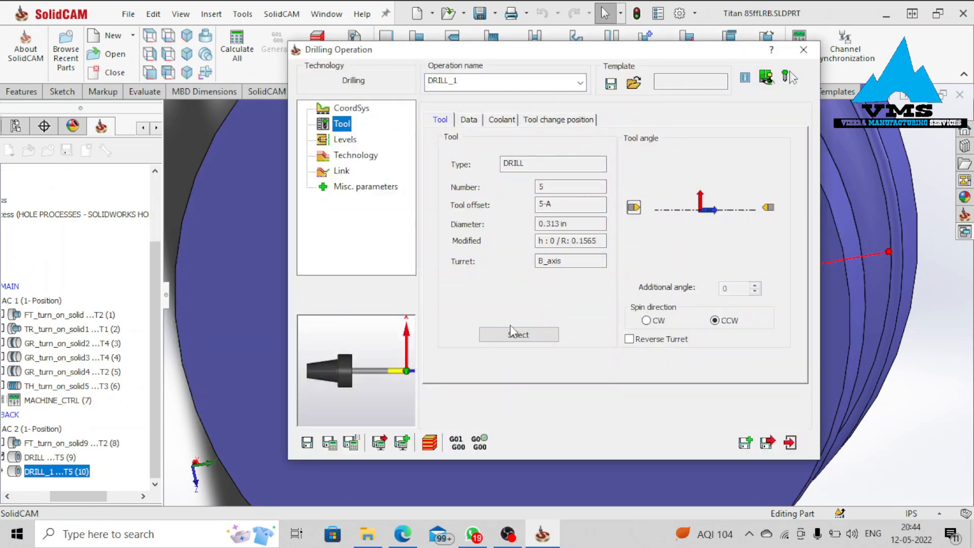
# Assign tool 6, the 0.5 in spot drill, to the duplicated drilling operation.
pyautogui.click(511, 329)
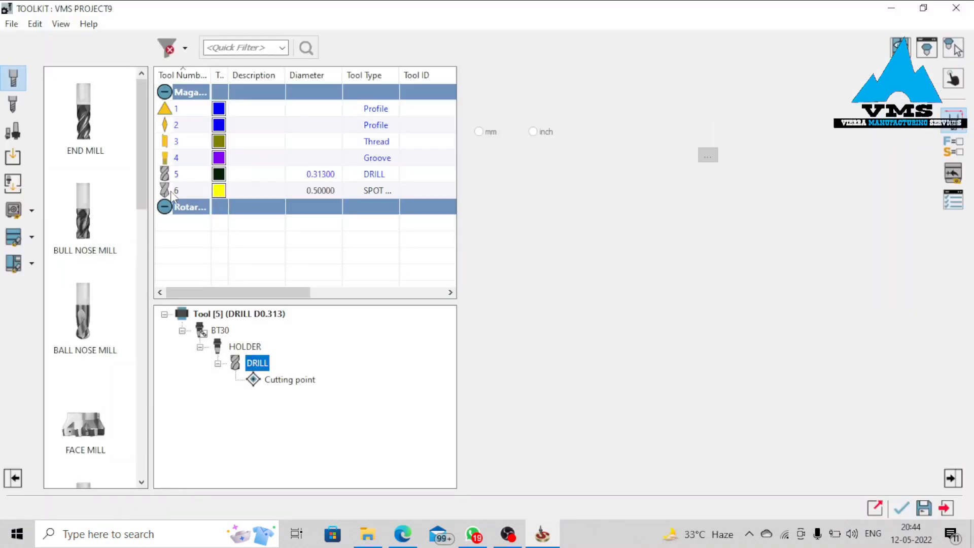
pyautogui.click(175, 191)
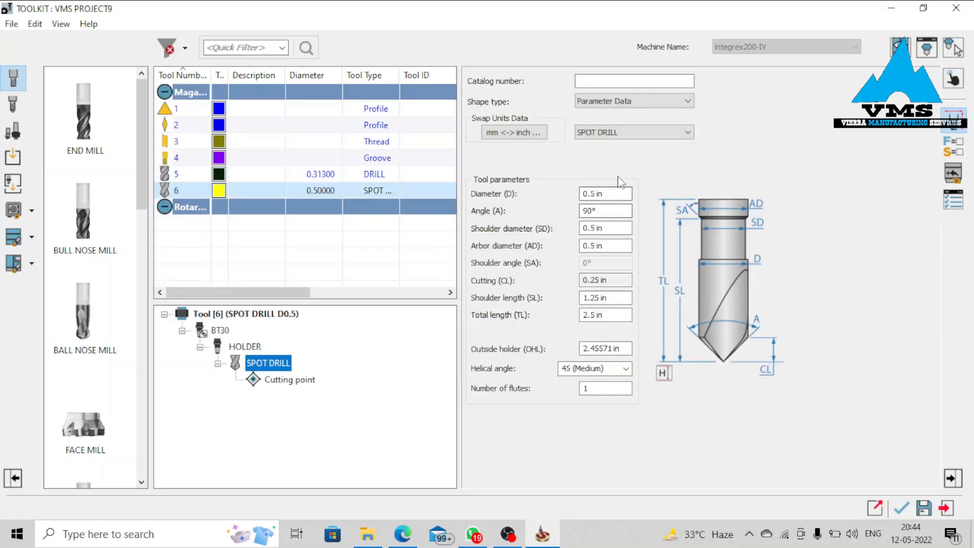
pyautogui.click(902, 508)
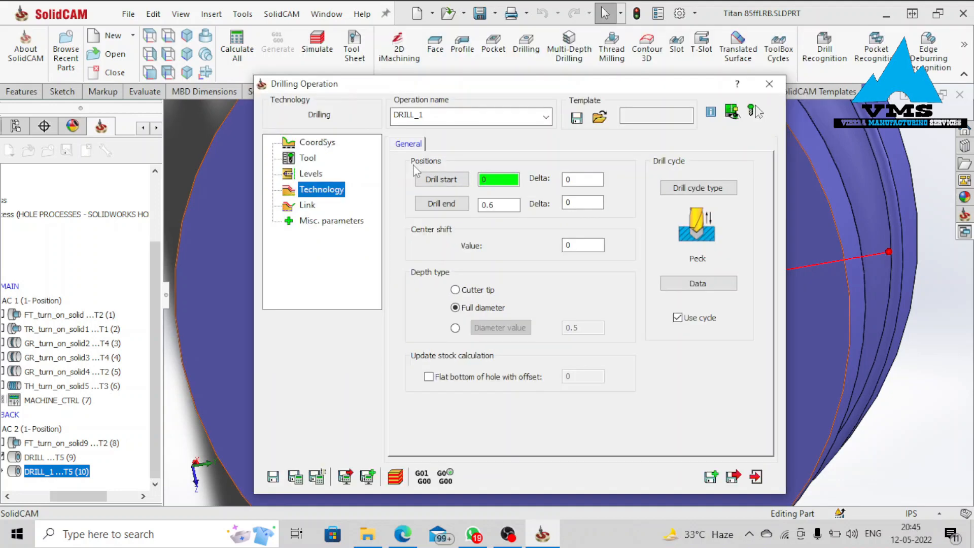
# Set the spot drilling end position at Z 0 on the flanged end face.
pyautogui.click(457, 205)
pyautogui.click(389, 233)
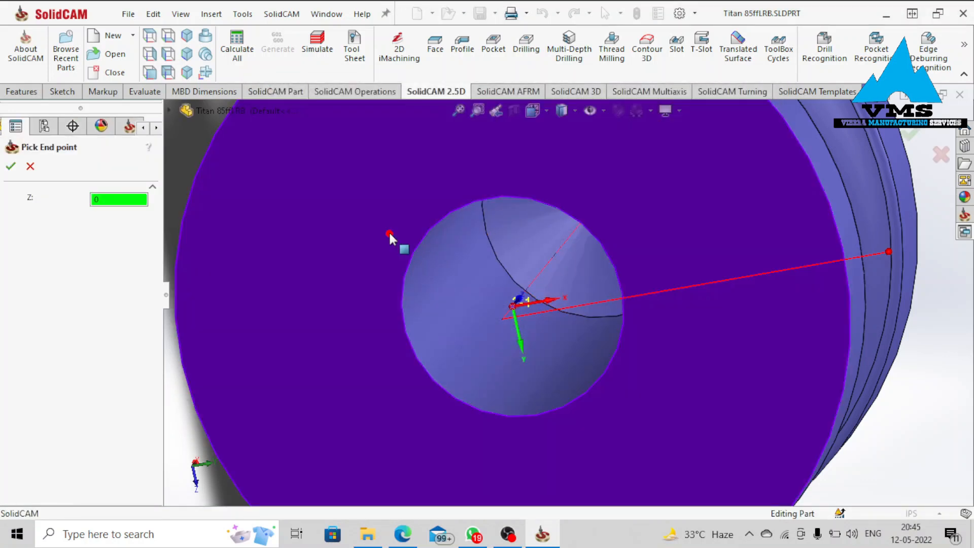
pyautogui.click(11, 166)
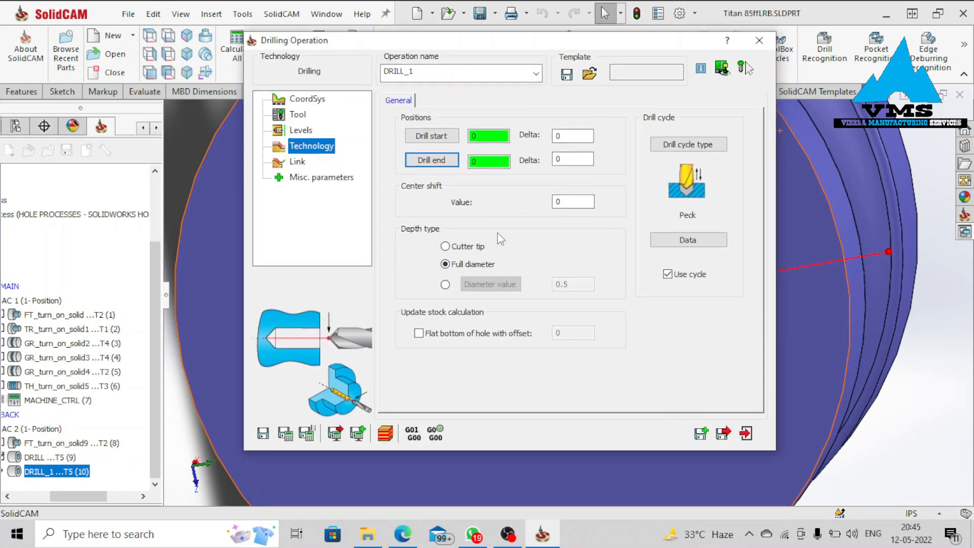
# Set the spot drilling depth by a diameter value of 0.38 and change the cycle type to Drilling.
pyautogui.click(445, 285)
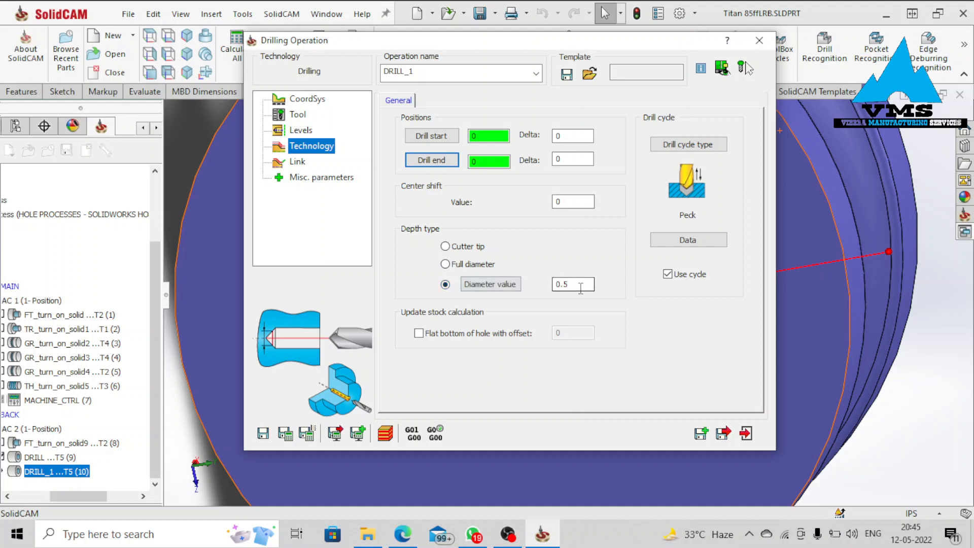
pyautogui.moveTo(583, 285); pyautogui.dragTo(551, 290)
pyautogui.write('0.38')
pyautogui.click(688, 144)
pyautogui.click(447, 182)
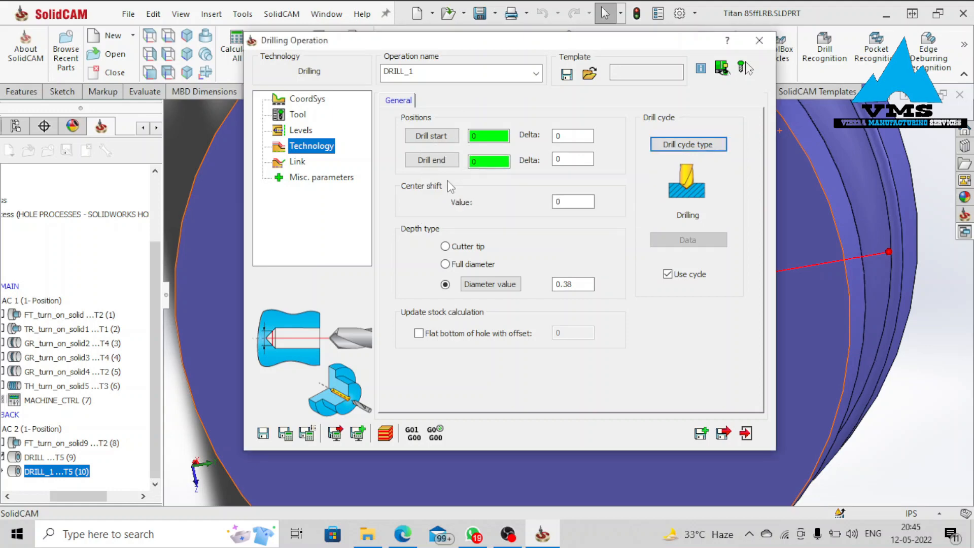
# Save and calculate the spot drilling operation, simulate it in SolidVerify, inspect the hole chamfer and close the simulation.
pyautogui.click(297, 163)
pyautogui.click(302, 179)
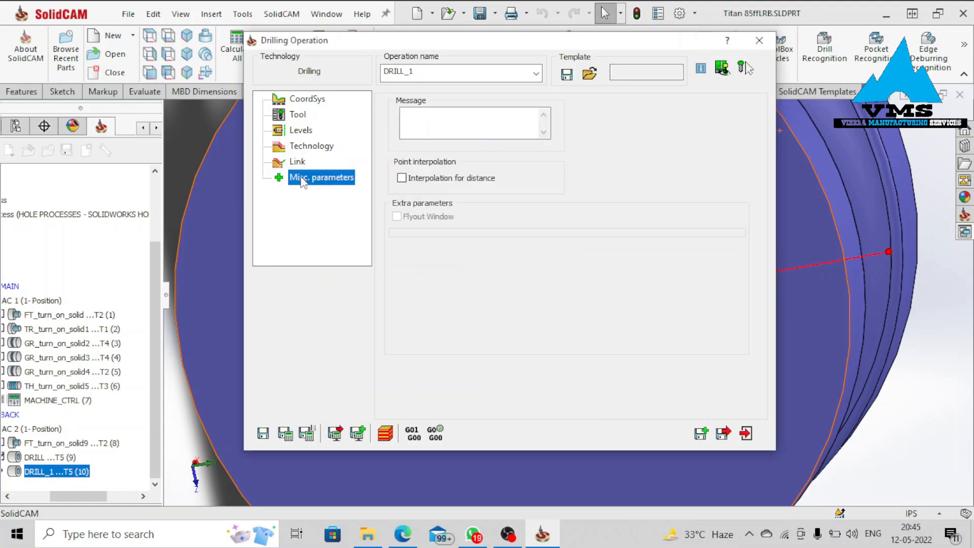
pyautogui.click(774, 417)
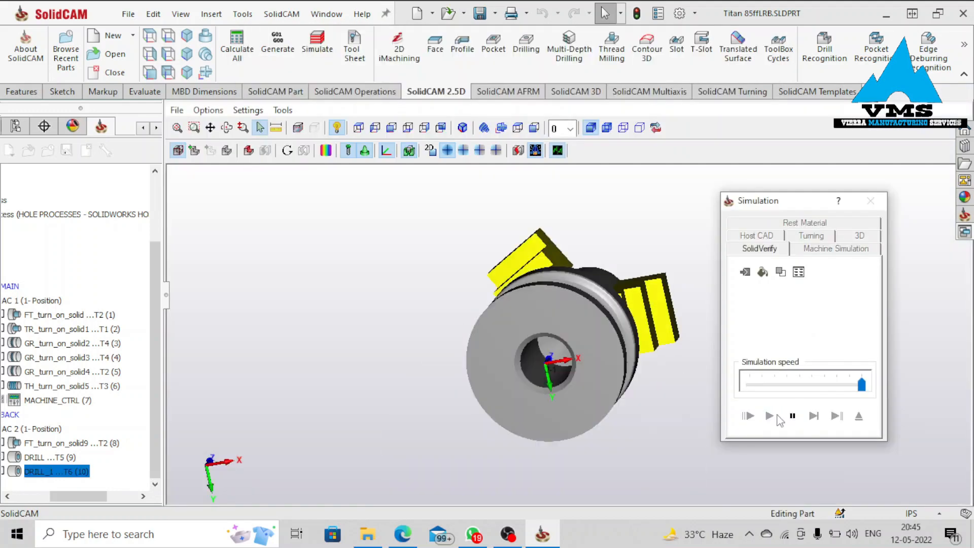
pyautogui.scroll(8, 632, 407)
pyautogui.scroll(-8, 484, 367)
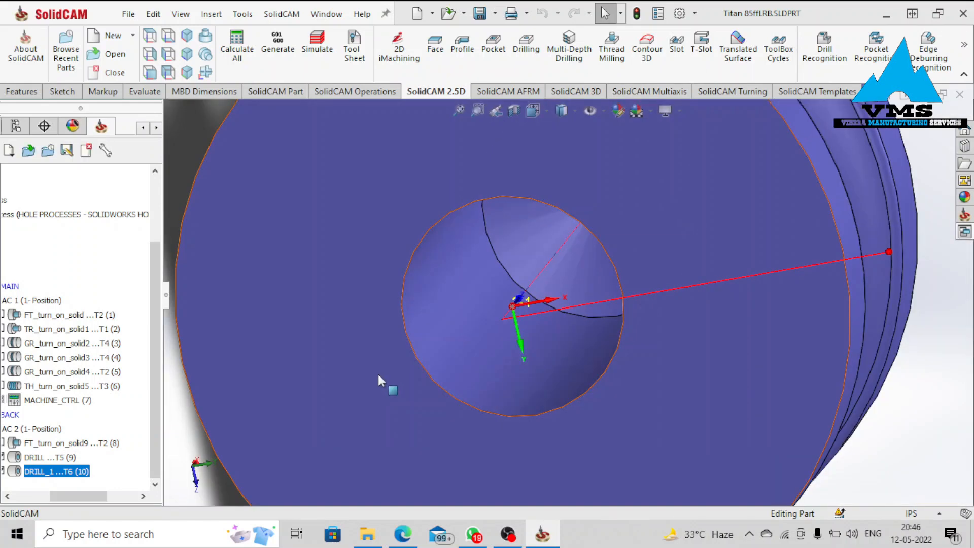
pyautogui.moveTo(158, 409); pyautogui.dragTo(157, 409)
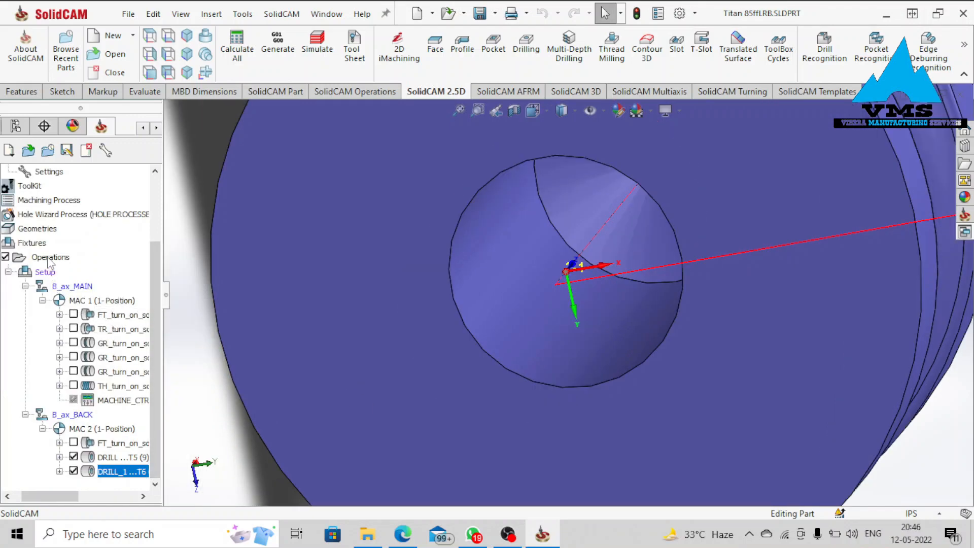
pyautogui.rightClick(49, 259)
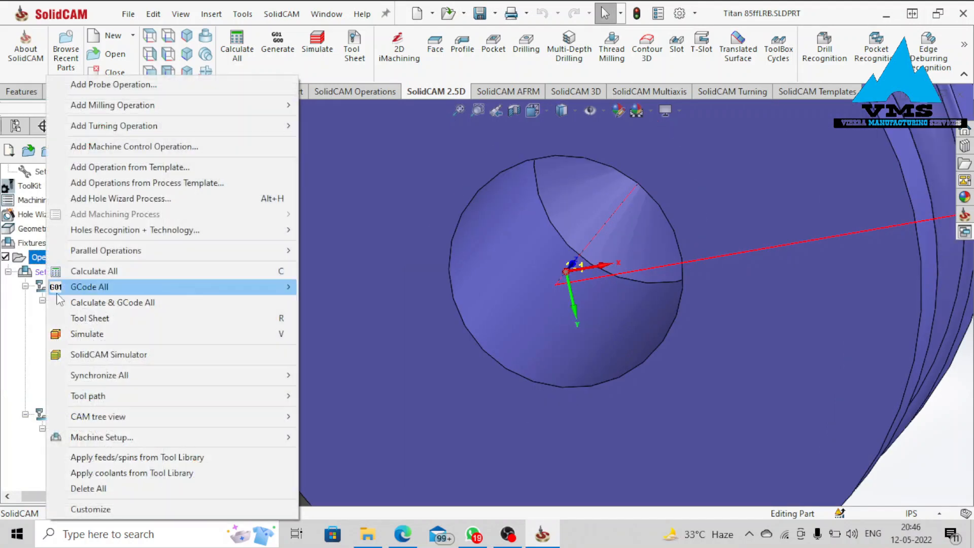
pyautogui.click(31, 328)
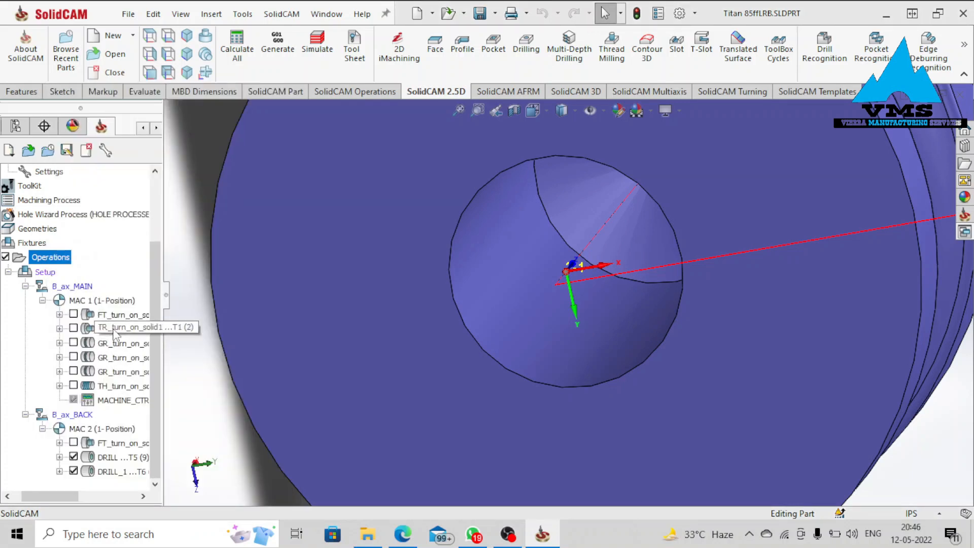
pyautogui.click(102, 401)
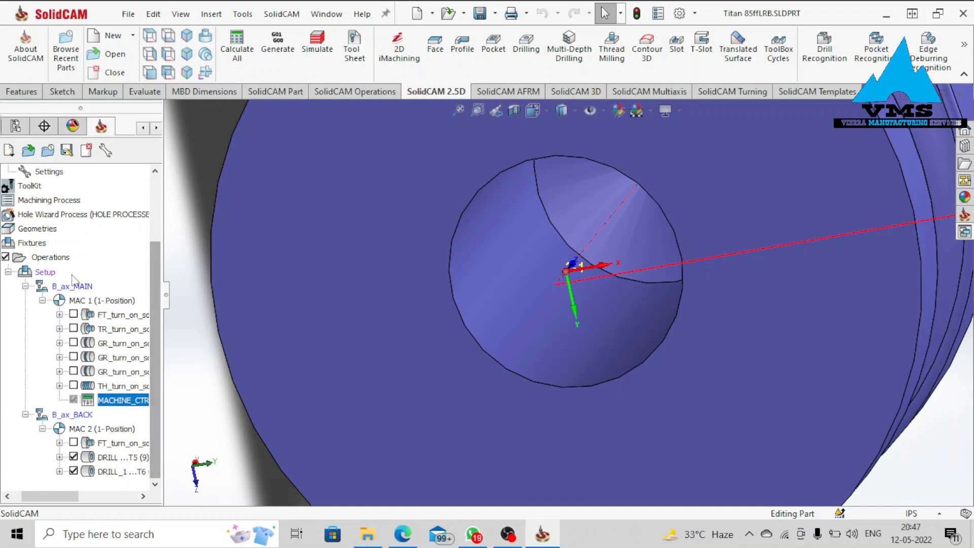
pyautogui.click(54, 260)
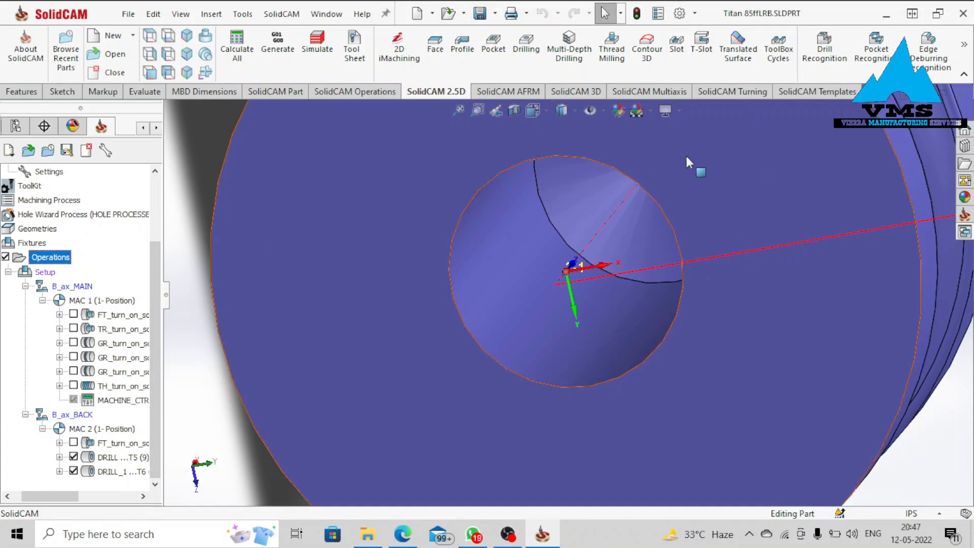
pyautogui.click(733, 92)
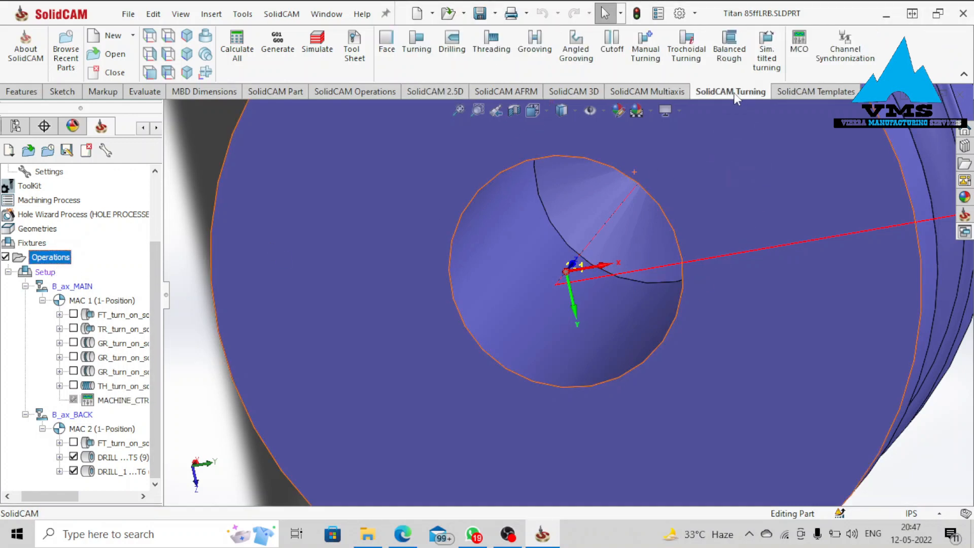
pyautogui.click(851, 62)
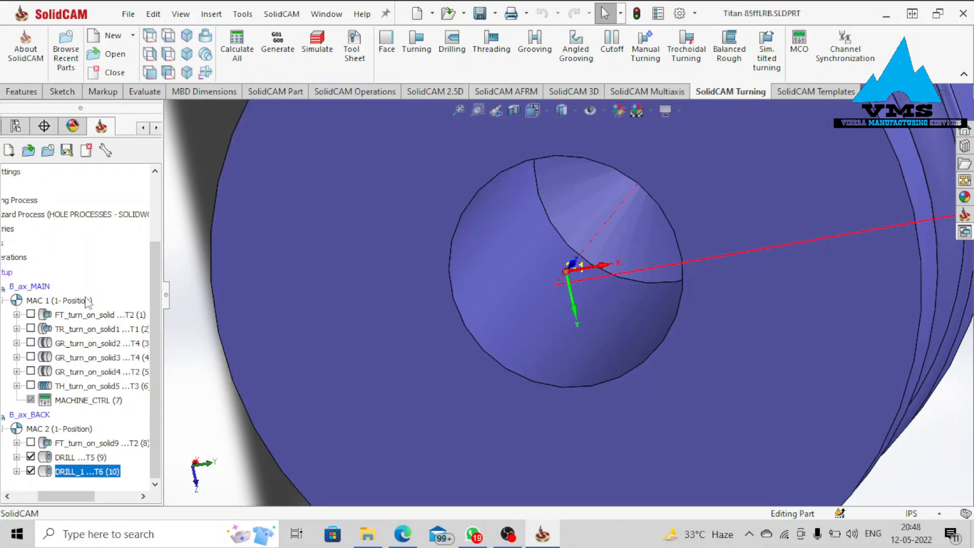
# Simulate all operations in SolidVerify and watch the part being turned, transferred to the back spindle jaws and faced.
pyautogui.rightClick(7, 258)
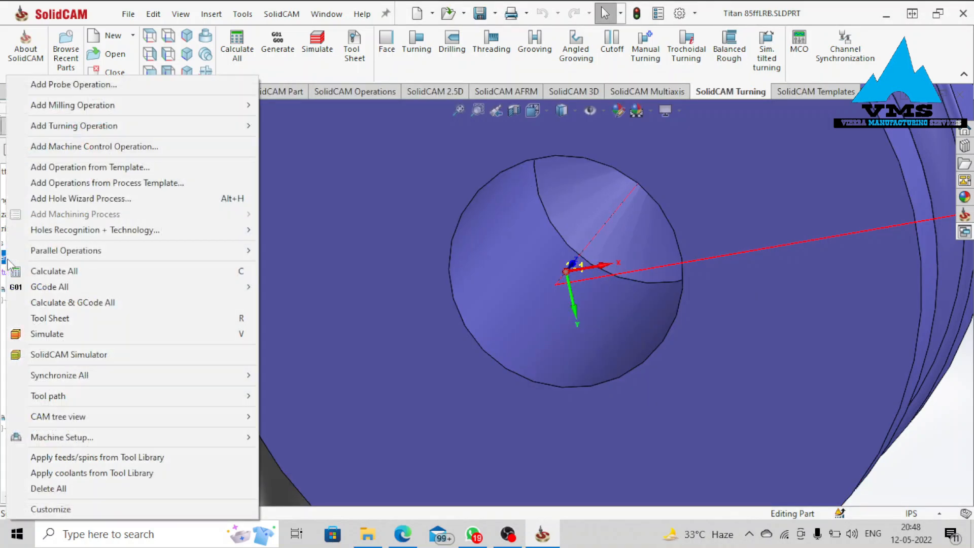
pyautogui.click(34, 333)
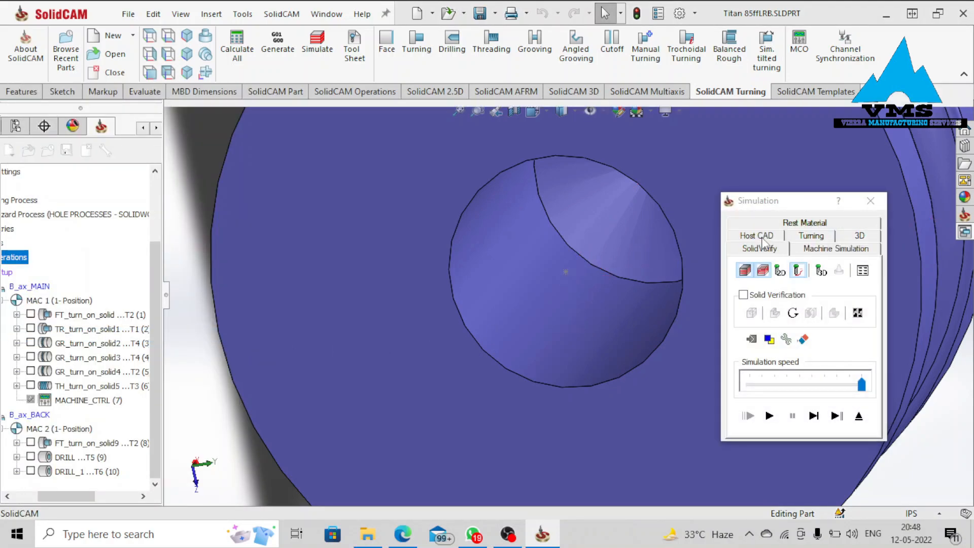
pyautogui.click(762, 248)
pyautogui.click(769, 416)
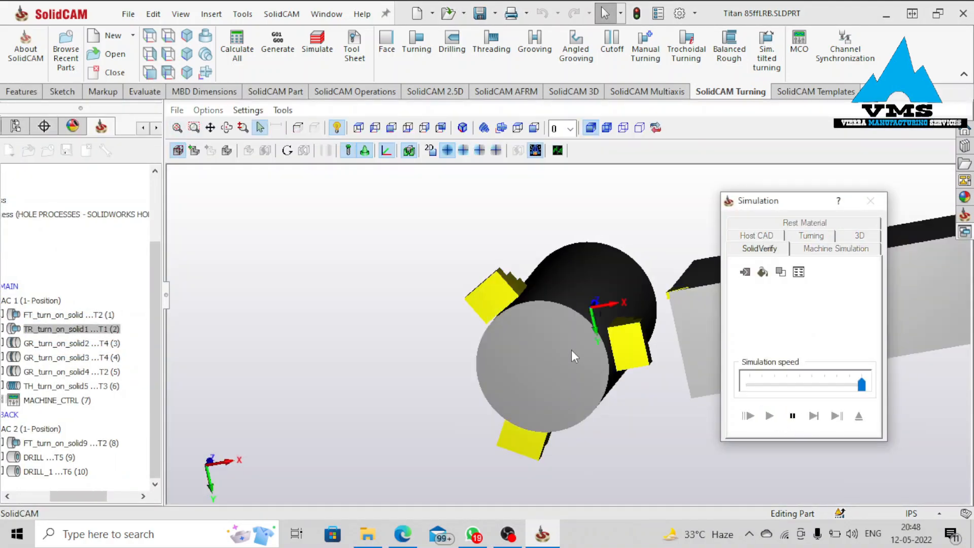
pyautogui.moveTo(572, 350); pyautogui.dragTo(512, 344, button='middle')
pyautogui.scroll(-1, 648, 361)
pyautogui.scroll(5, 660, 355)
pyautogui.scroll(-6, 705, 310)
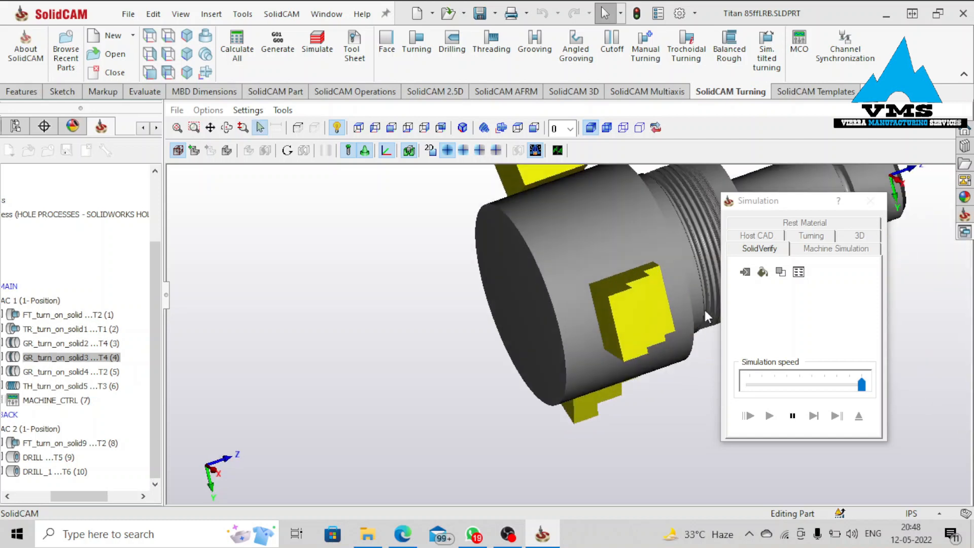
pyautogui.moveTo(664, 303); pyautogui.dragTo(570, 349, button='middle')
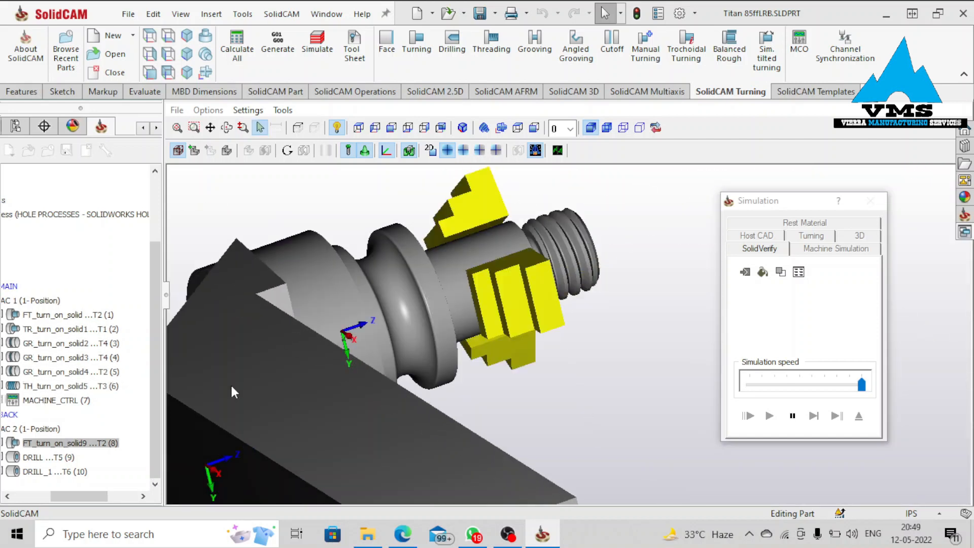
pyautogui.scroll(-3, 349, 362)
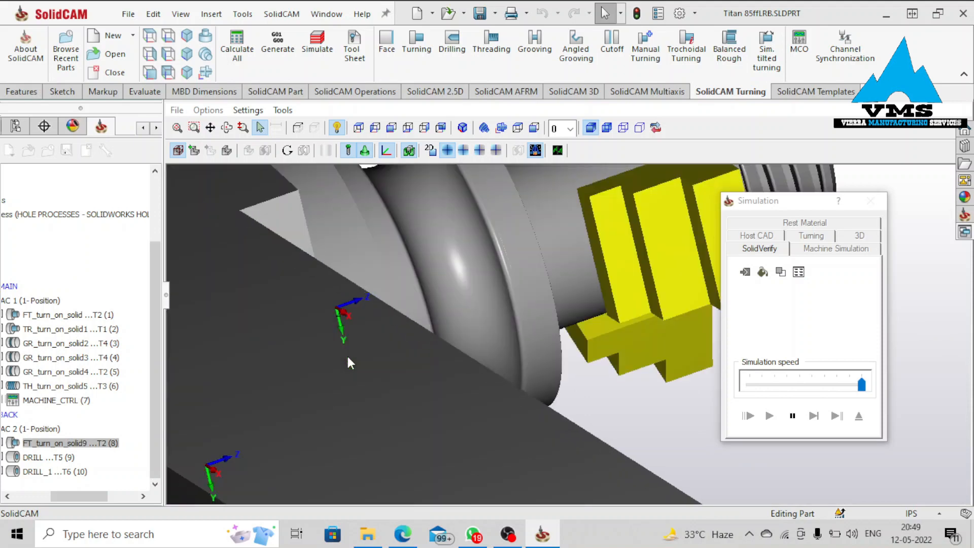
pyautogui.scroll(2, 347, 358)
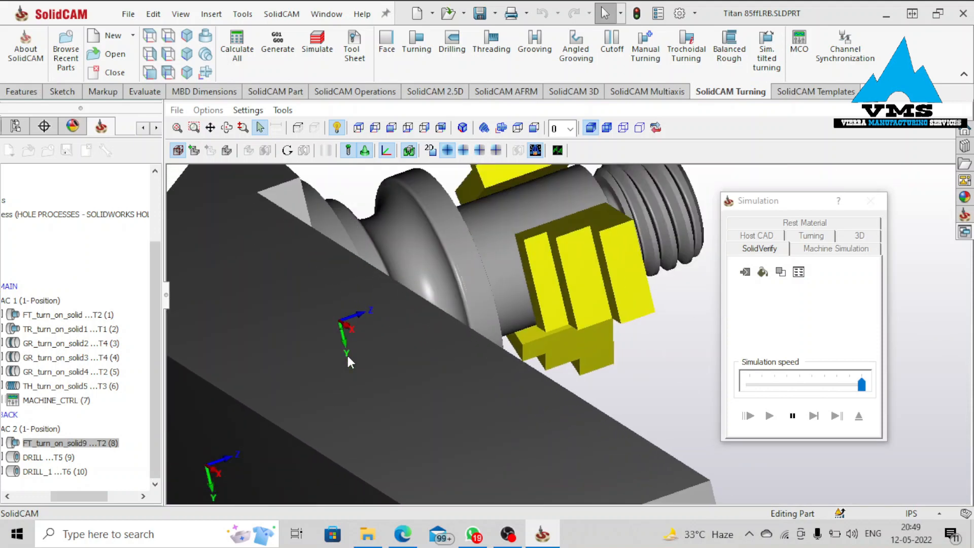